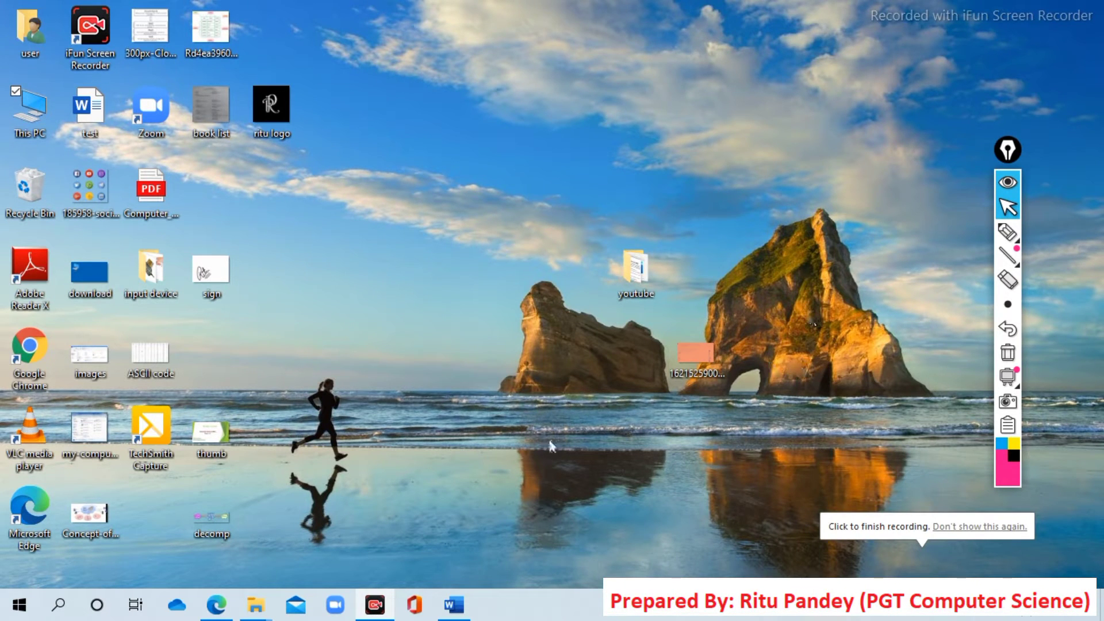
Step: Restore the open 'Word(insert,picture,shapes)' WordArt notes document from the taskbar
{"action": "left_click", "coordinate": [458, 602]}
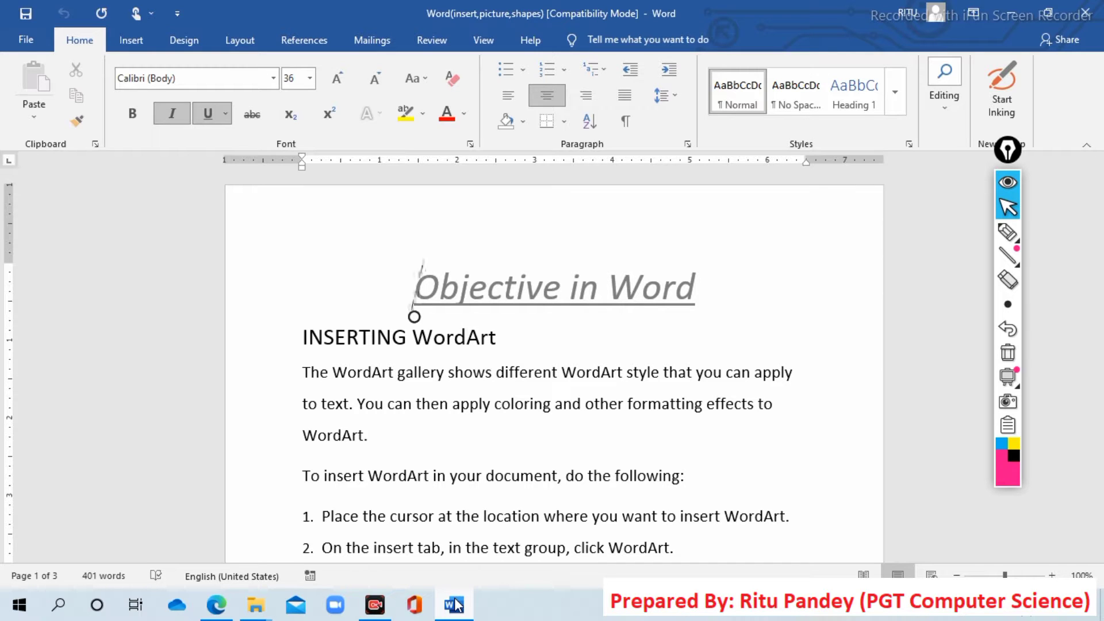
Step: Launch Word by searching 'word' in the Start menu and create a blank document
{"action": "left_click", "coordinate": [58, 607]}
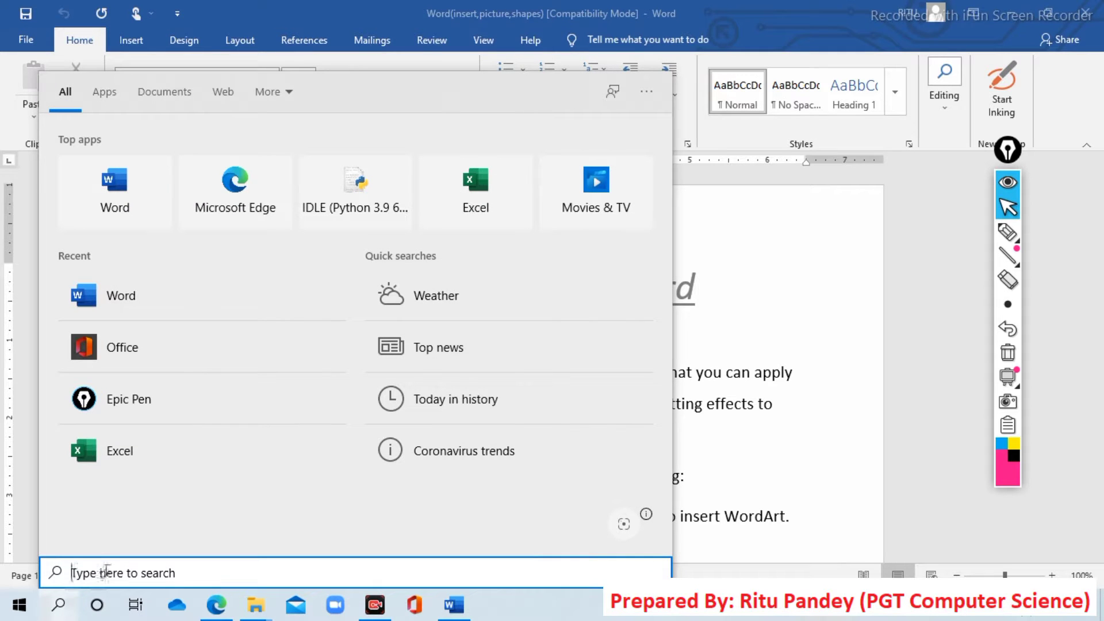
{"action": "type", "text": "w"}
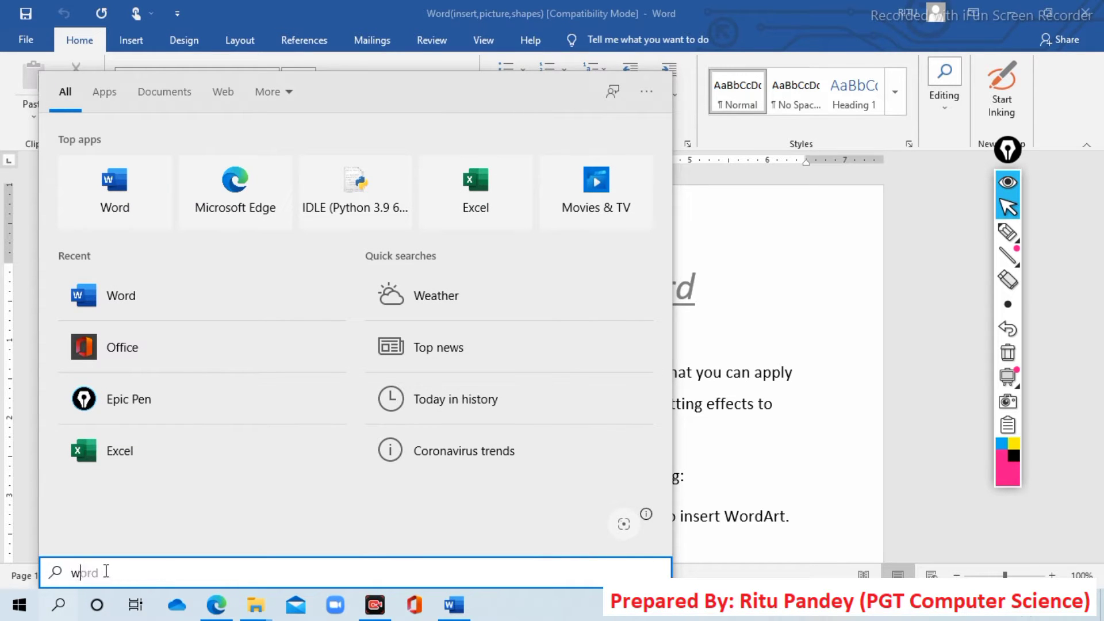
{"action": "type", "text": "ord"}
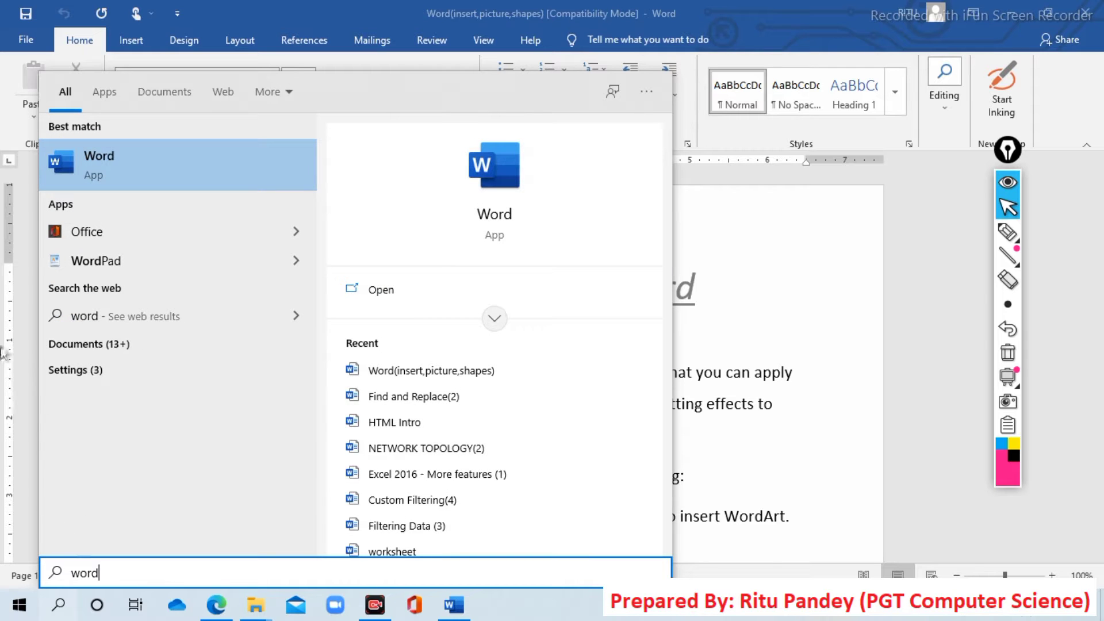
{"action": "left_click", "coordinate": [121, 174]}
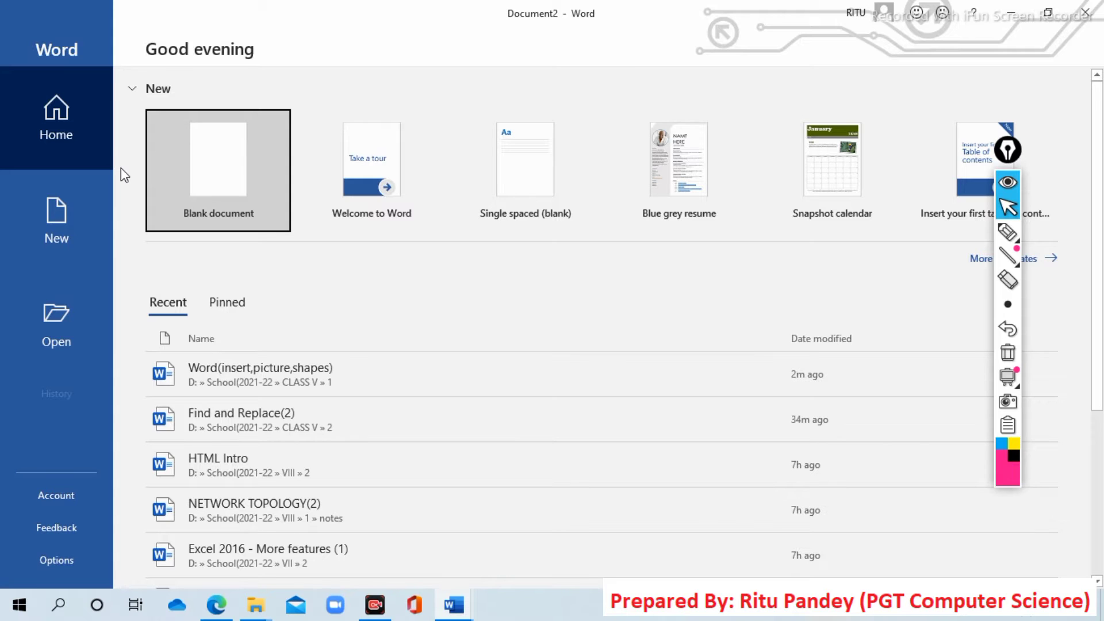
{"action": "left_click", "coordinate": [196, 168]}
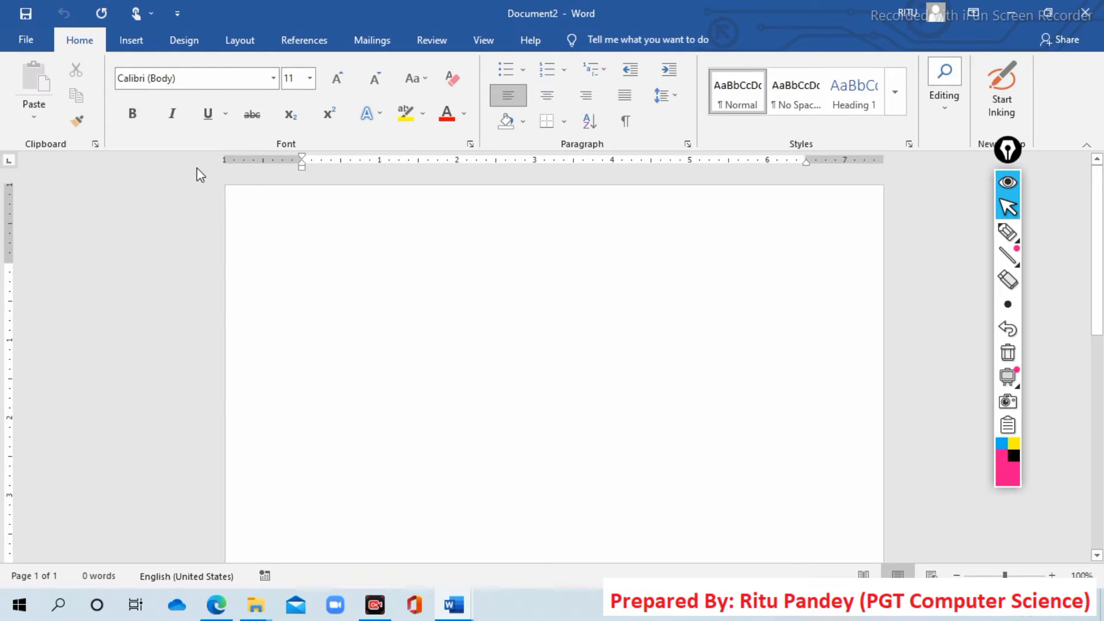
Step: Minimize the blank Document2 so the WordArt notes document shows again
{"action": "left_click", "coordinate": [1021, 10]}
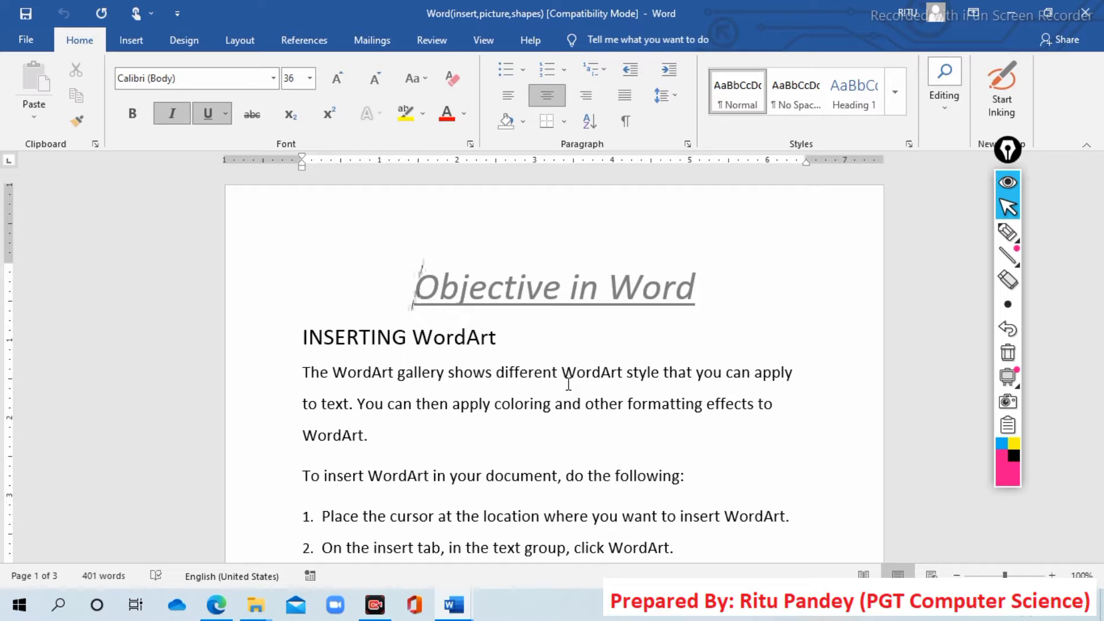
Step: Scroll the notes to the four WordArt insertion steps, cursor after step 1, with Insert ribbon showing
{"action": "left_click", "coordinate": [1012, 311]}
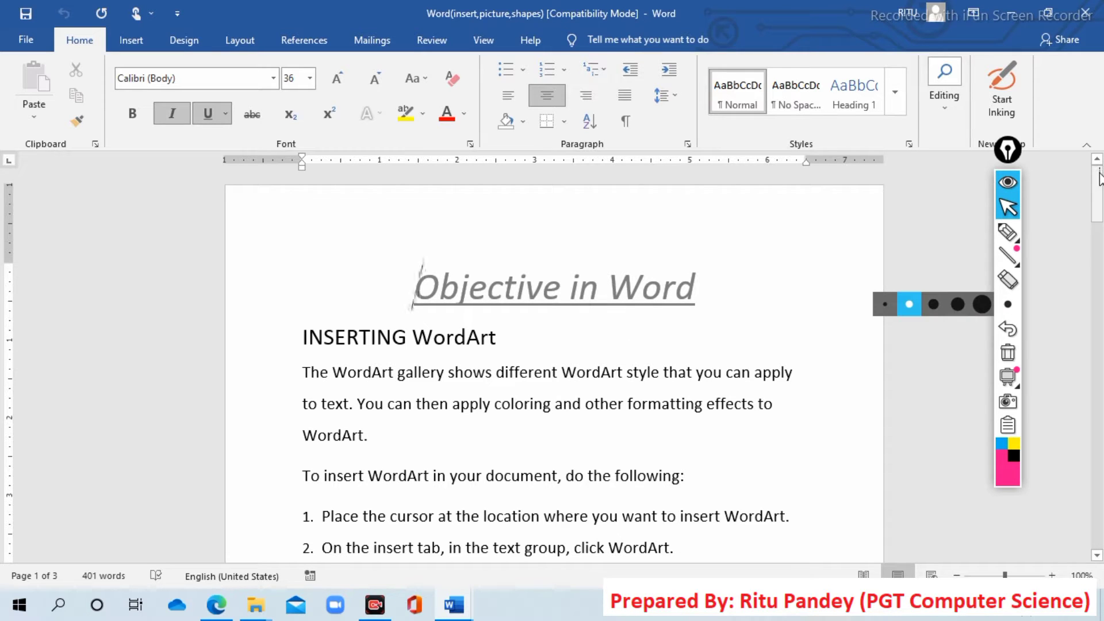
{"action": "left_click_drag", "start_coordinate": [1099, 181], "coordinate": [1098, 224]}
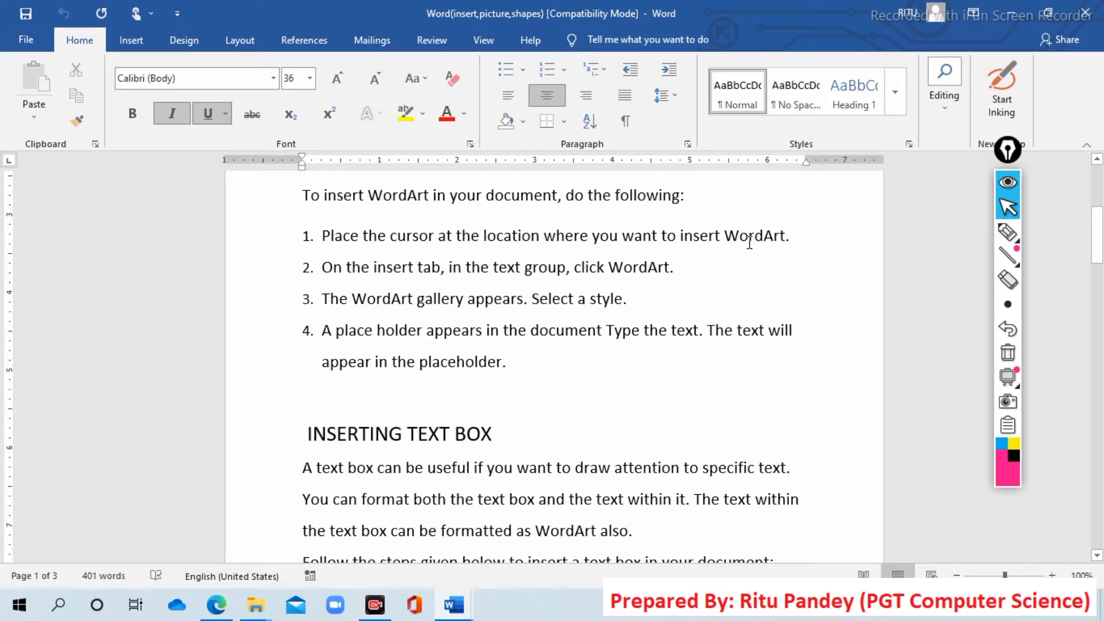
{"action": "left_click", "coordinate": [798, 241]}
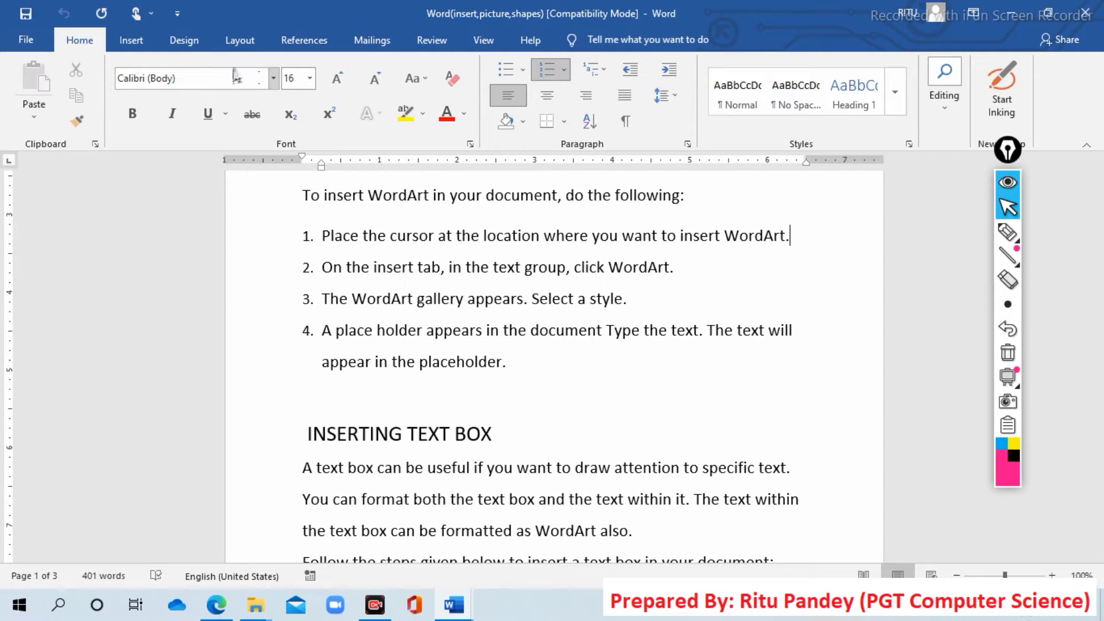
{"action": "left_click", "coordinate": [132, 41]}
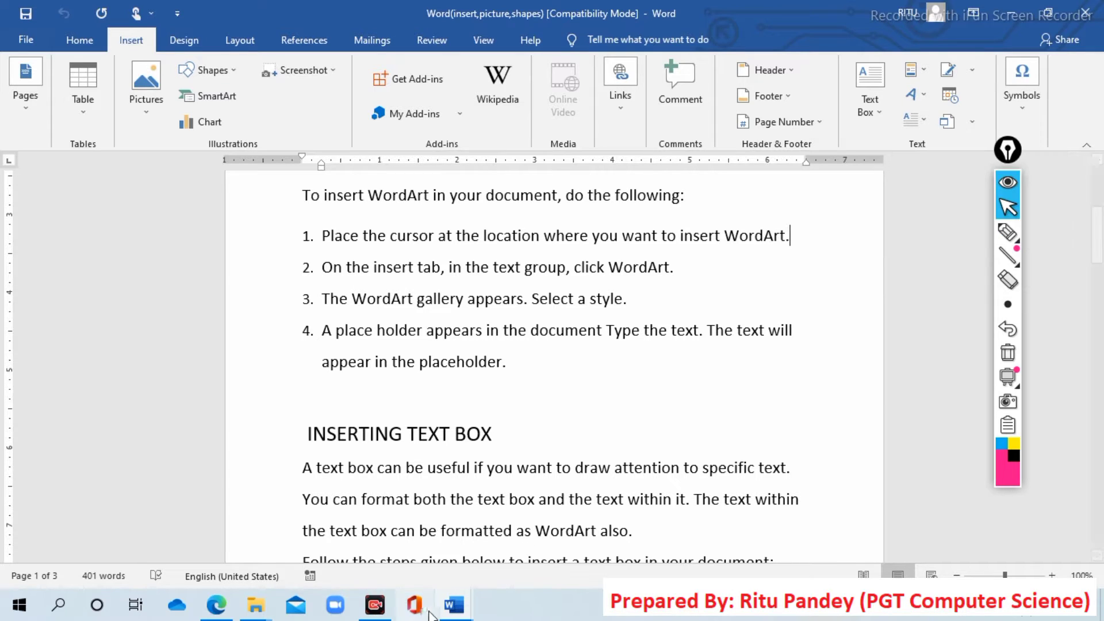
{"action": "mouse_move", "coordinate": [454, 606]}
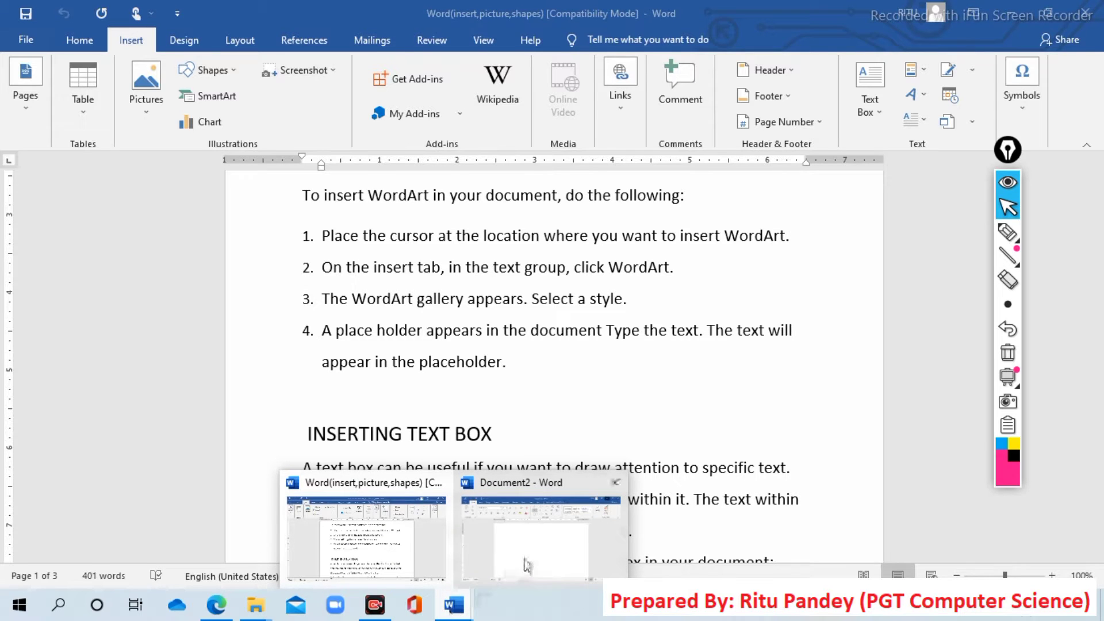
Step: Bring Document2 to the front and open its WordArt style gallery on the Insert tab
{"action": "left_click", "coordinate": [525, 565]}
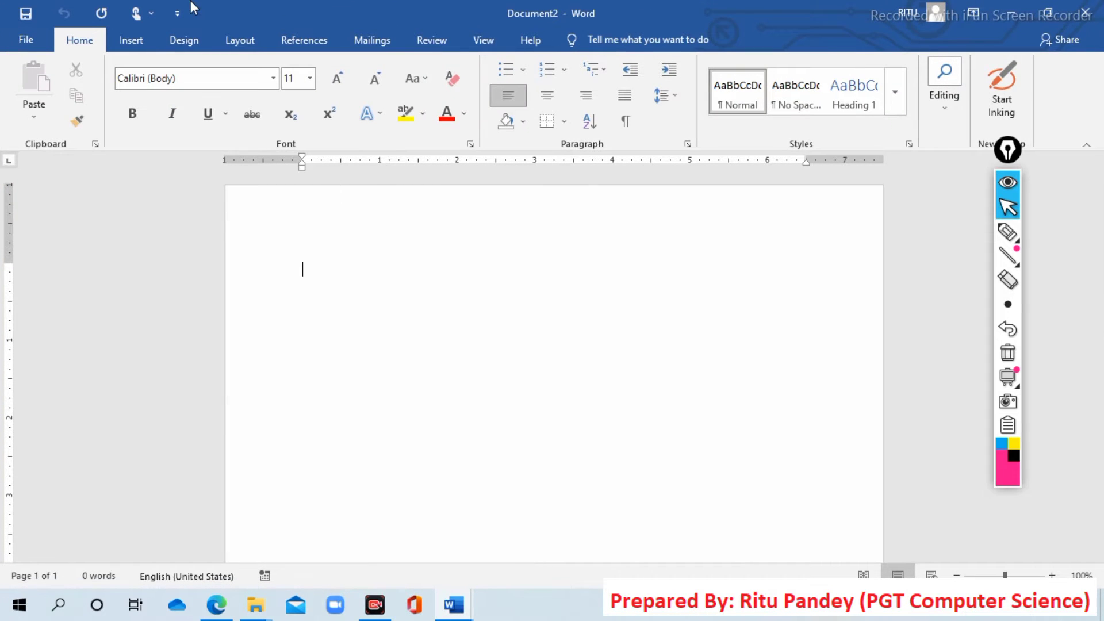
{"action": "left_click", "coordinate": [132, 40]}
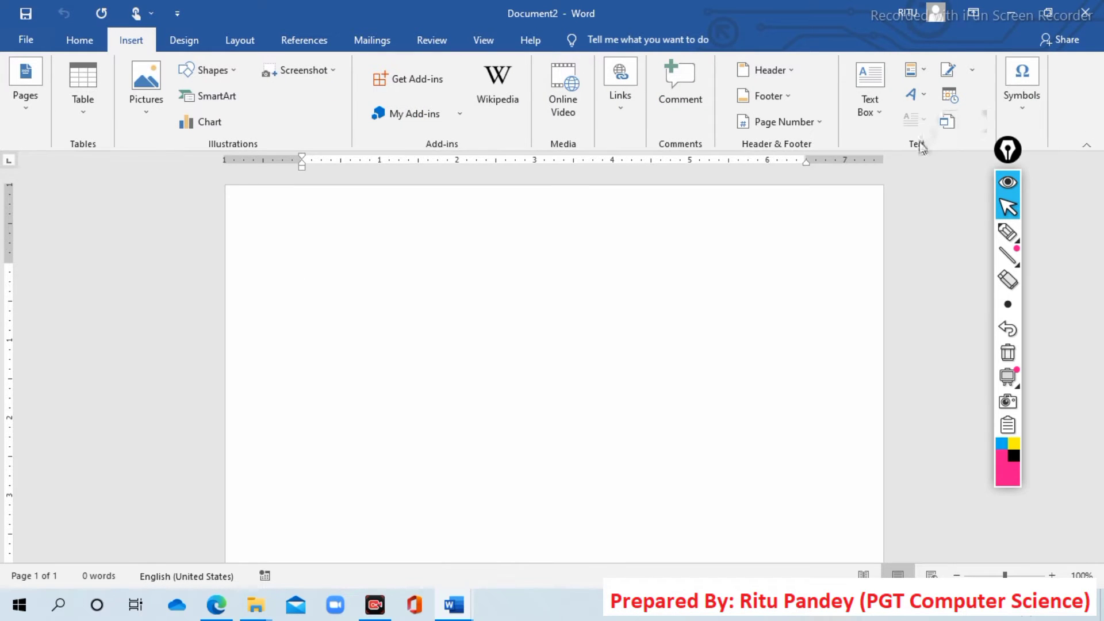
{"action": "left_click", "coordinate": [908, 97]}
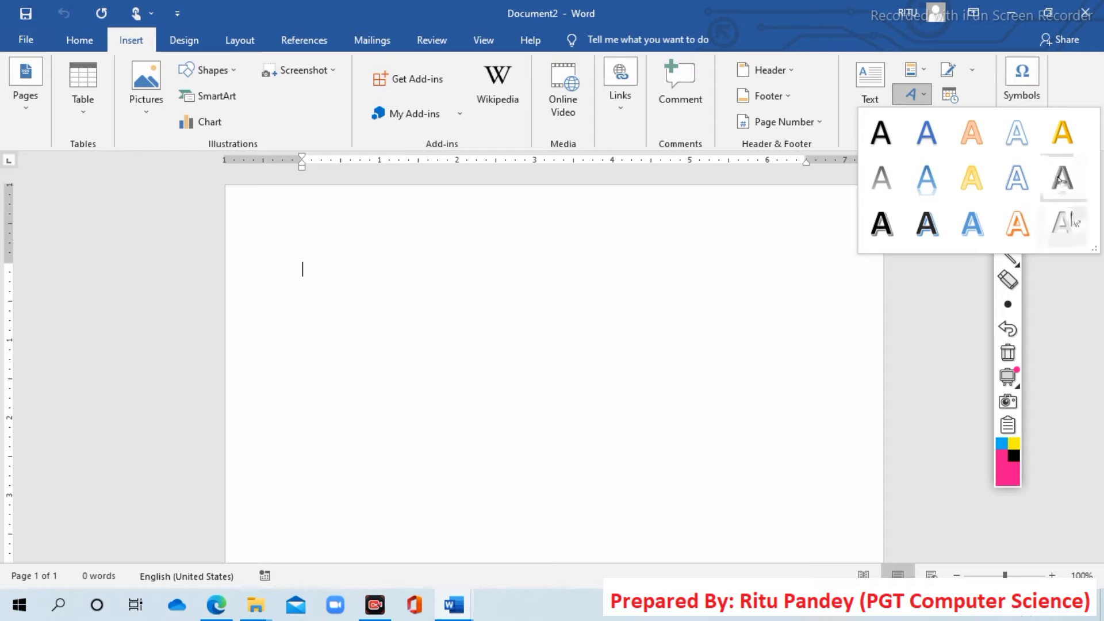
Step: Insert a 'Fill: Gray, Accent color 3; Sharp Bevel' WordArt, briefly checking the notes document
{"action": "left_click", "coordinate": [1062, 180]}
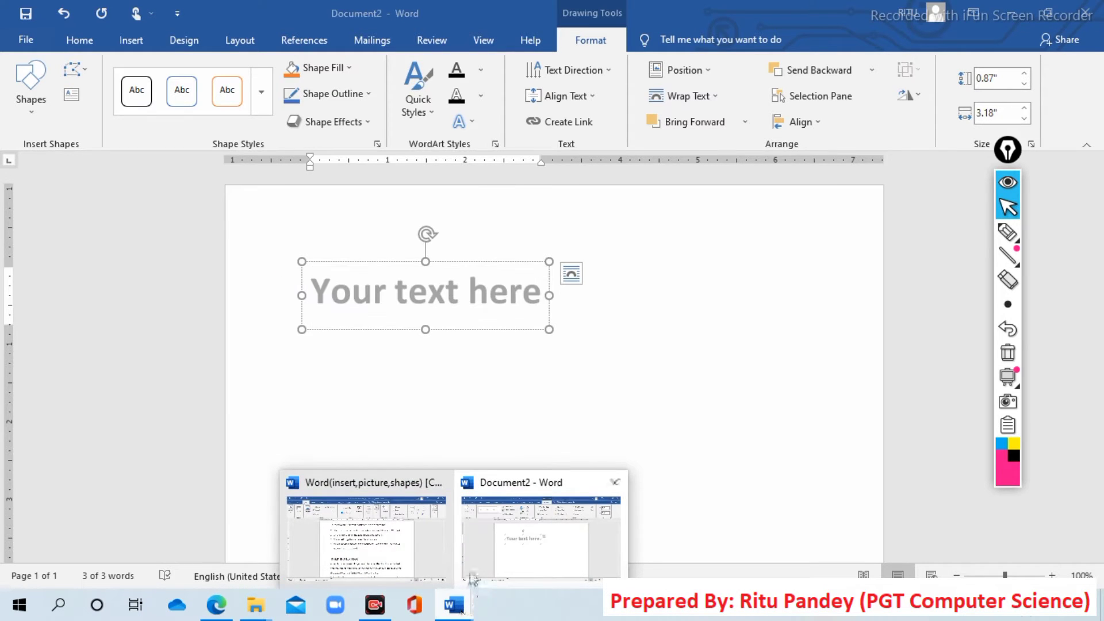
{"action": "left_click", "coordinate": [359, 539]}
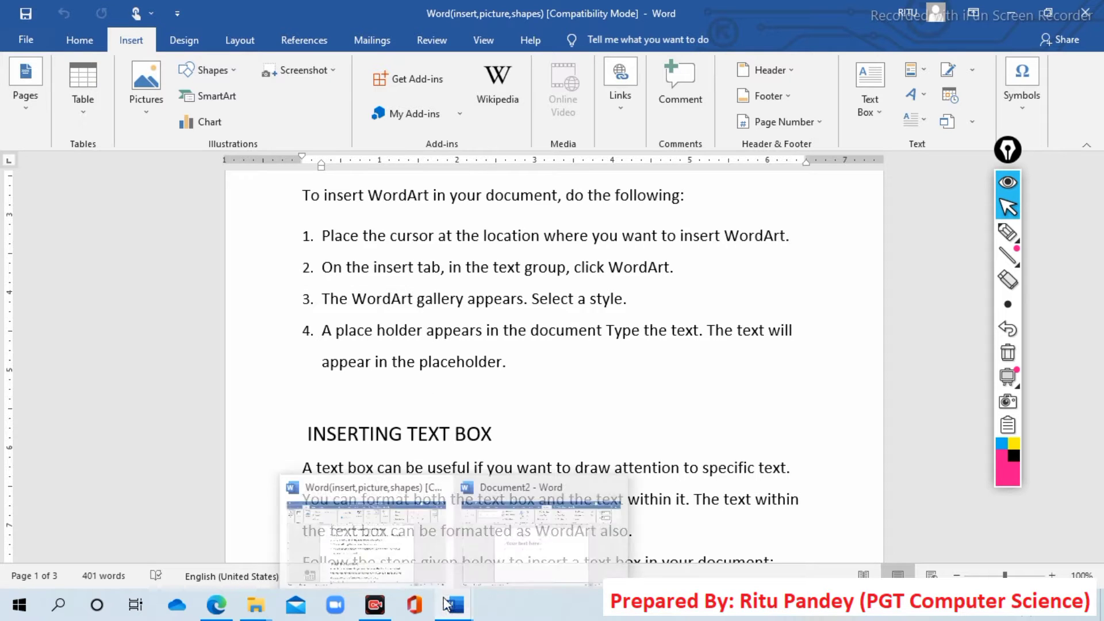
{"action": "left_click", "coordinate": [546, 555]}
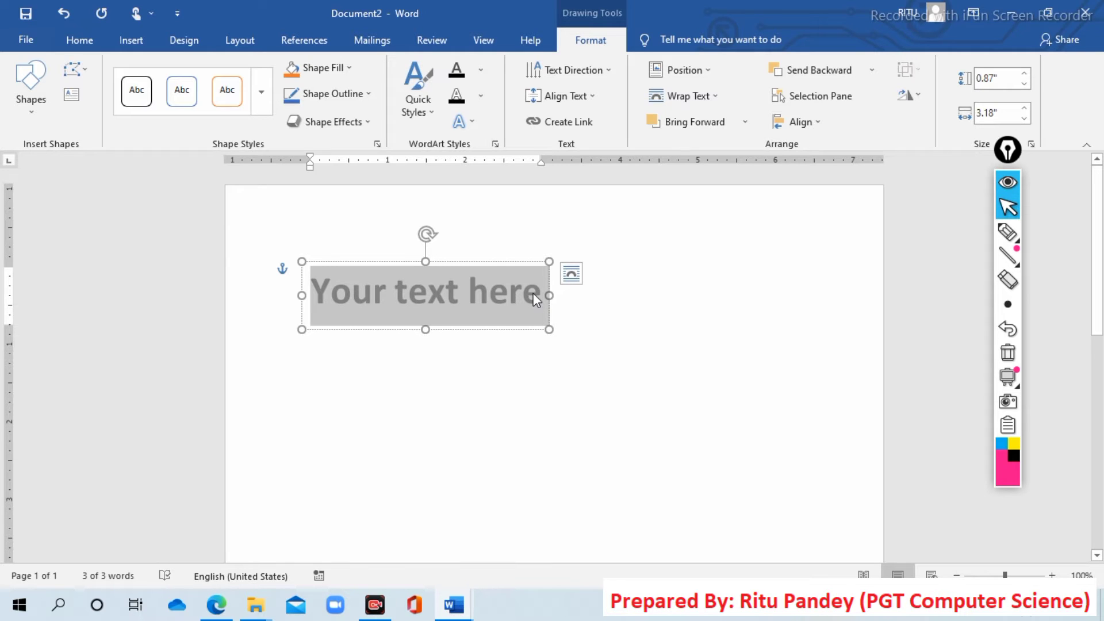
Step: Type 'Word 2016' into the WordArt placeholder and select that text for formatting
{"action": "type", "text": "W"}
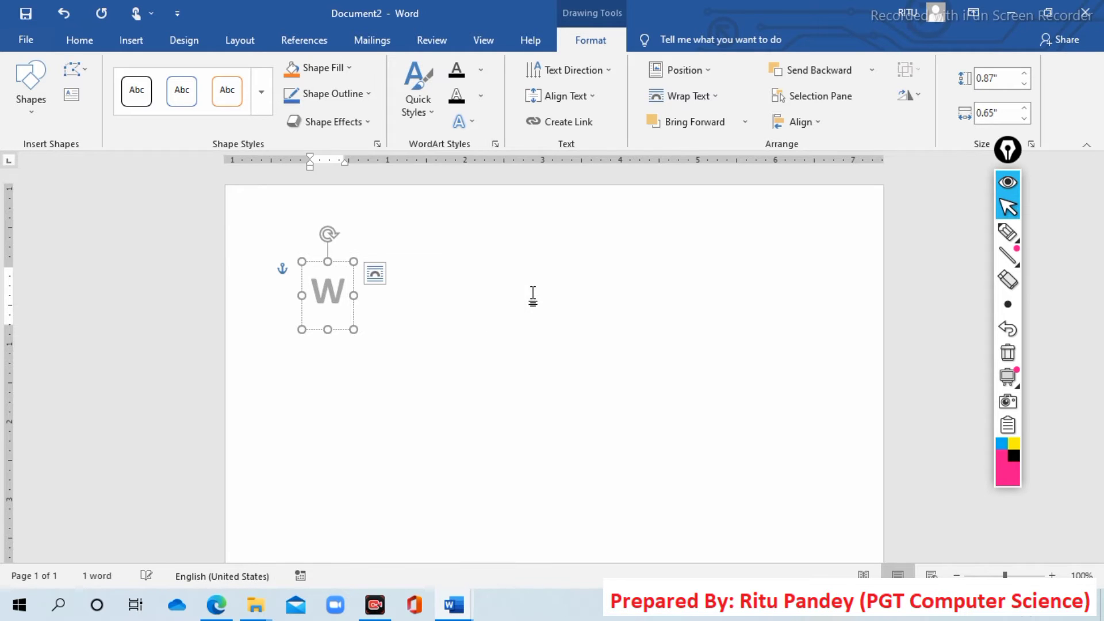
{"action": "type", "text": "ord "}
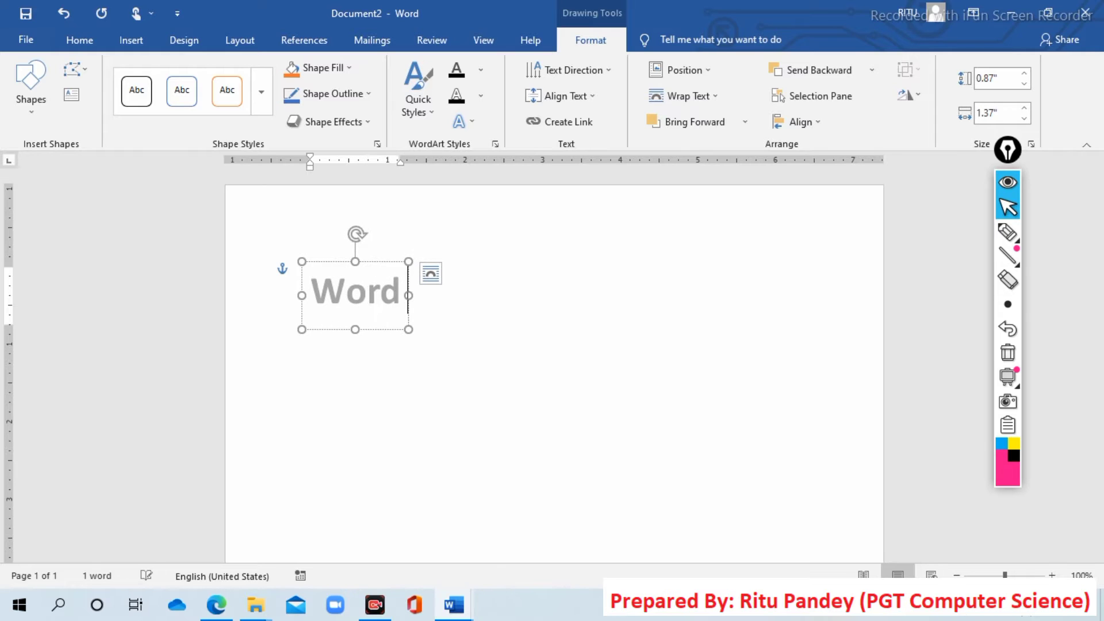
{"action": "type", "text": "2016"}
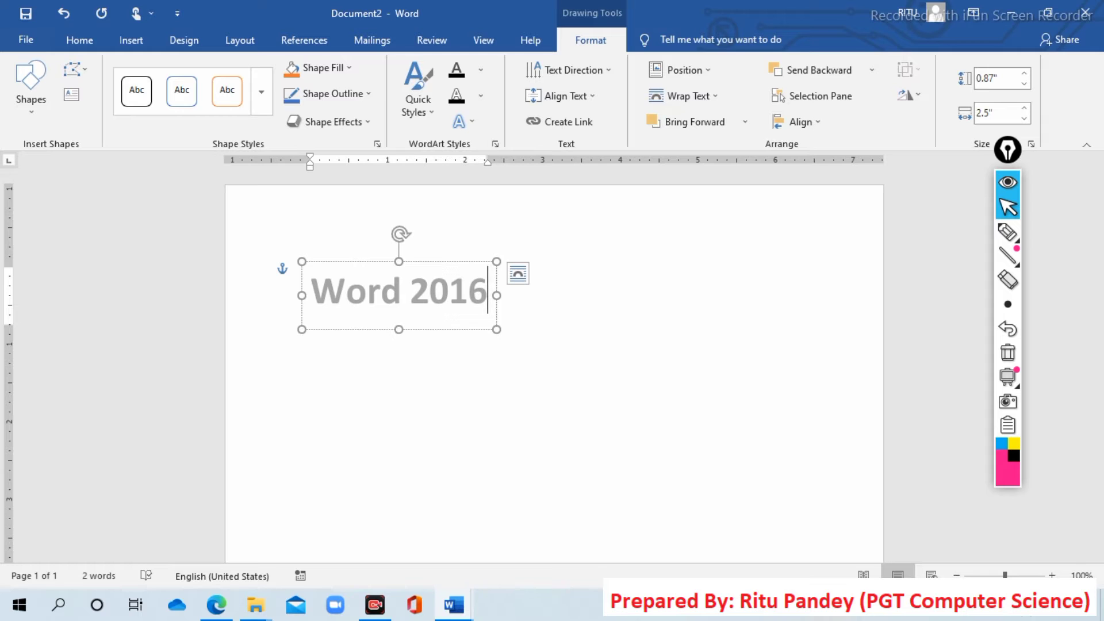
{"action": "left_click", "coordinate": [584, 357]}
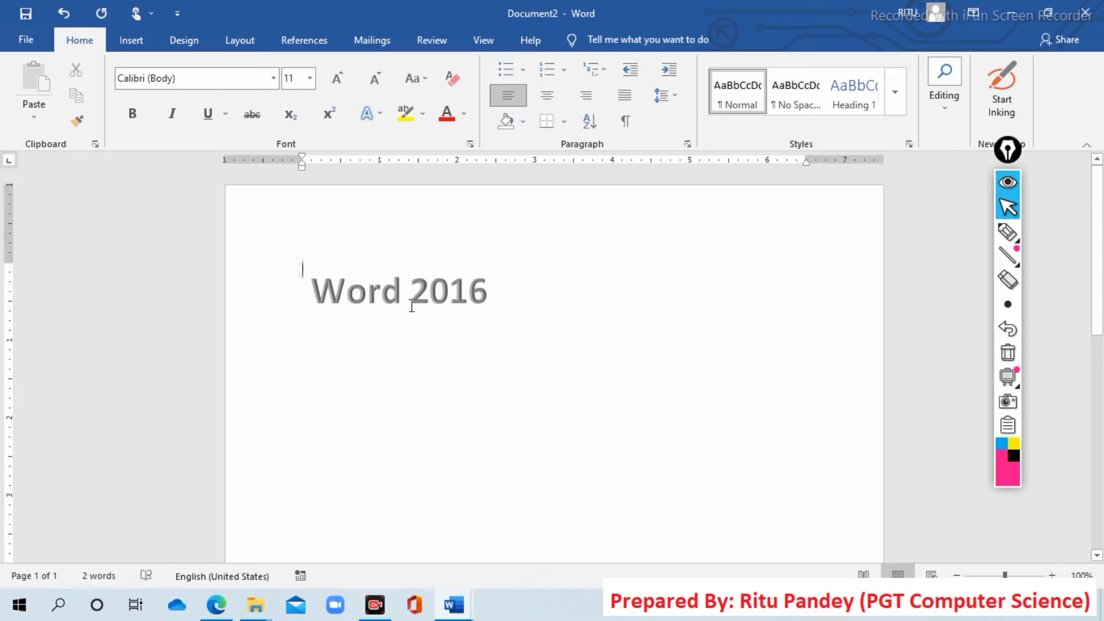
{"action": "left_click", "coordinate": [429, 300]}
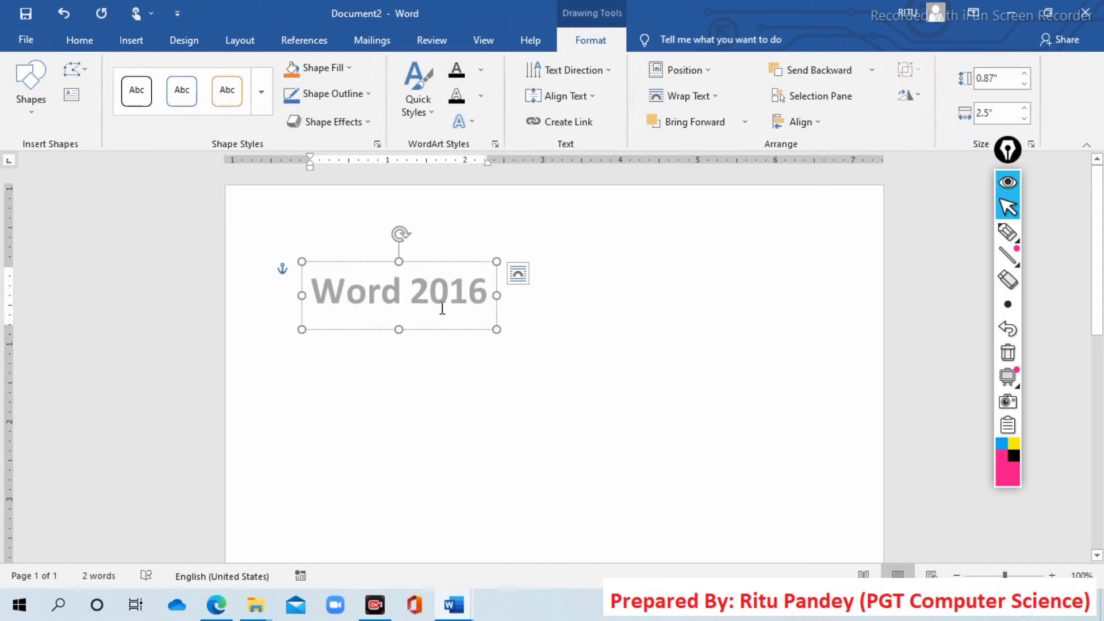
{"action": "left_click", "coordinate": [483, 380]}
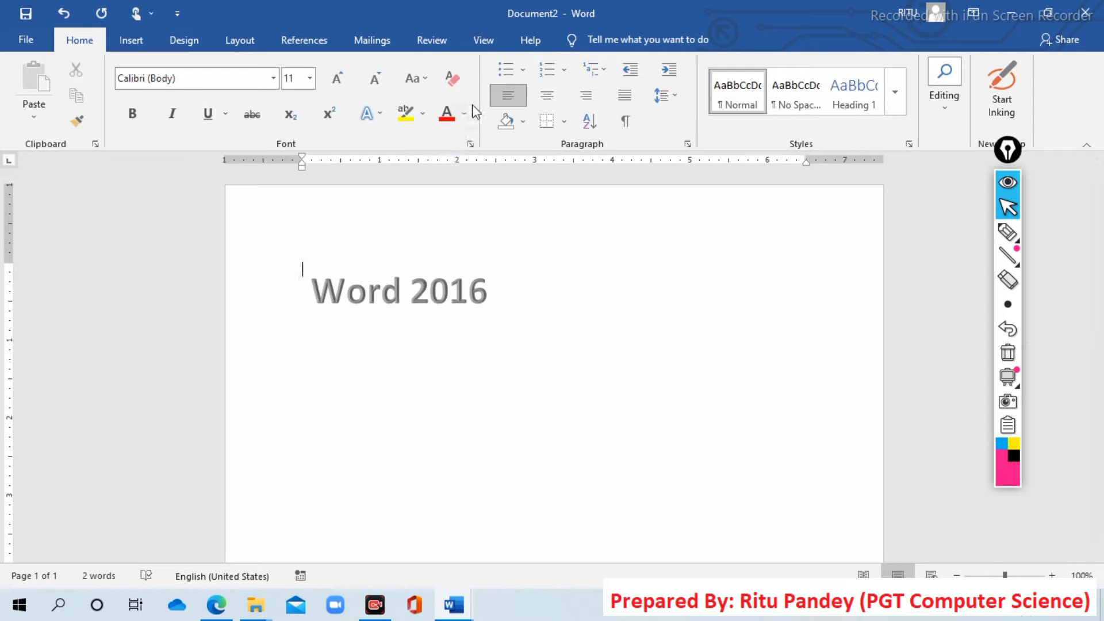
{"action": "left_click", "coordinate": [498, 295]}
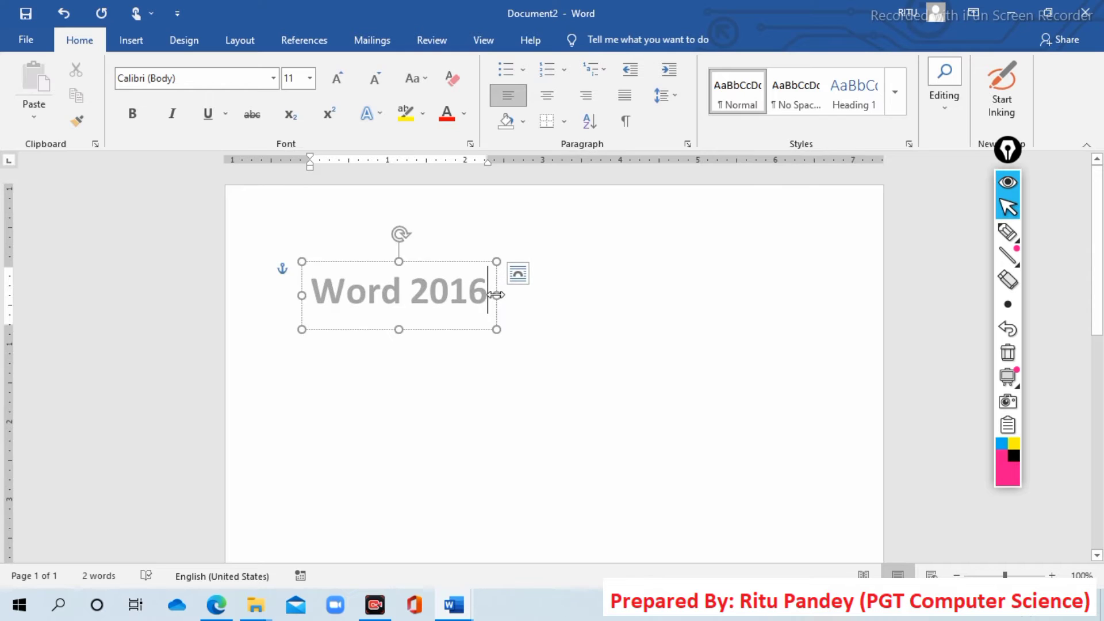
{"action": "left_click_drag", "start_coordinate": [470, 292], "coordinate": [334, 285]}
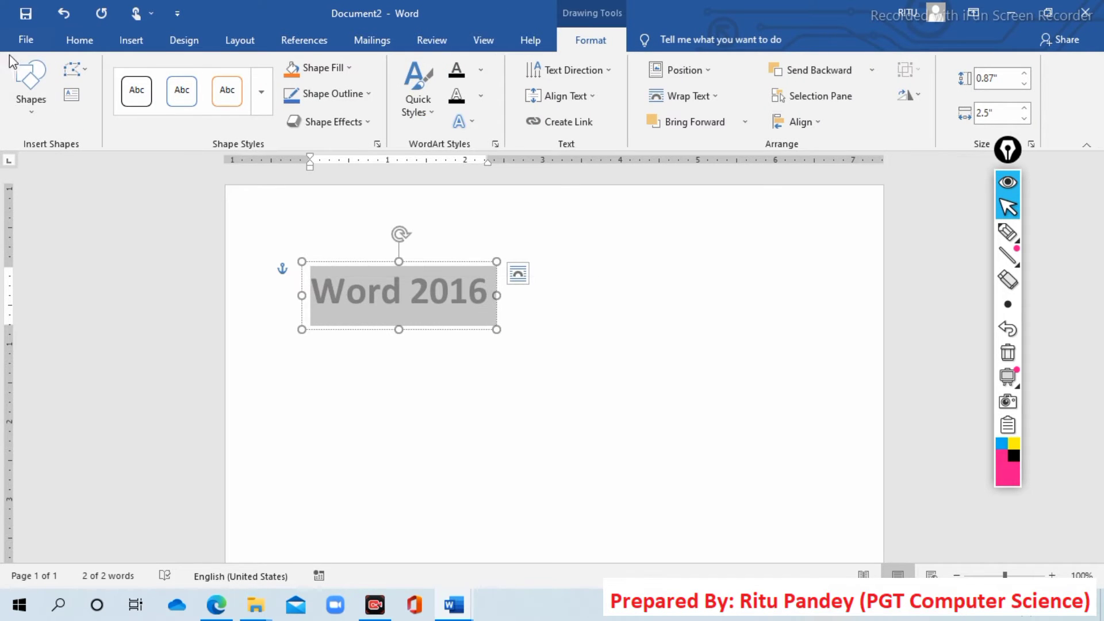
Step: Set the Word 2016 WordArt font size to 72 pt on the Home tab
{"action": "left_click", "coordinate": [71, 48]}
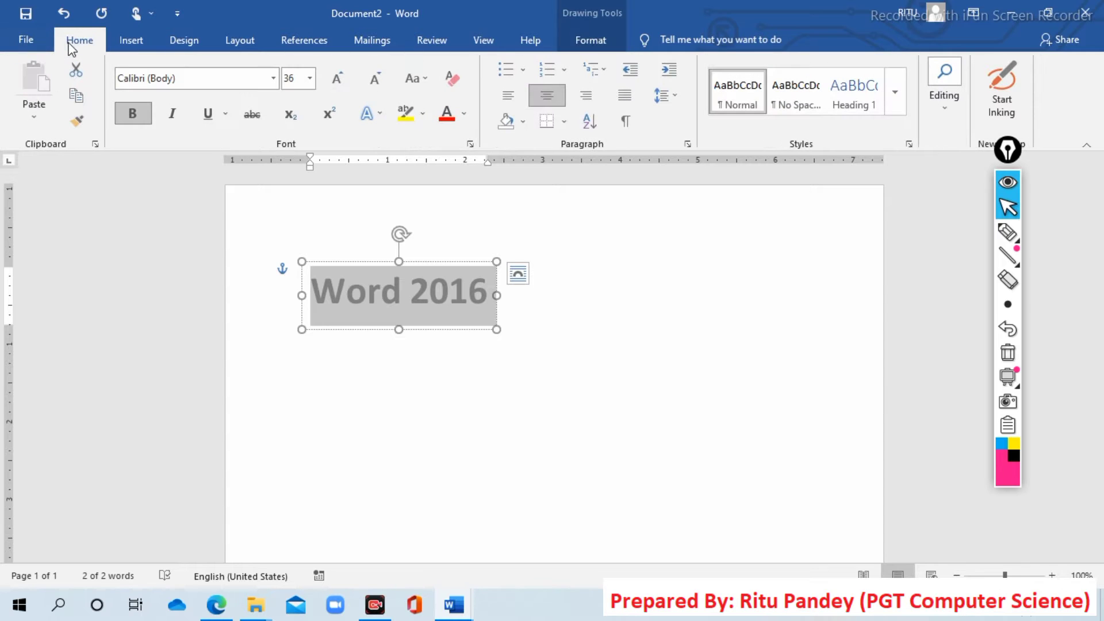
{"action": "left_click", "coordinate": [310, 81]}
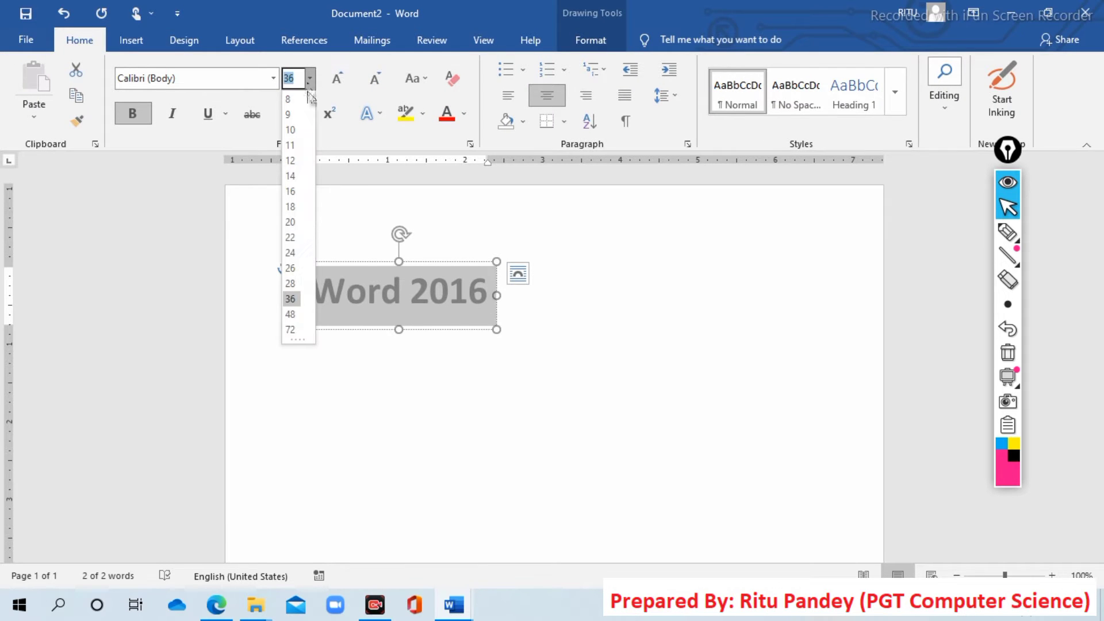
{"action": "left_click", "coordinate": [298, 329]}
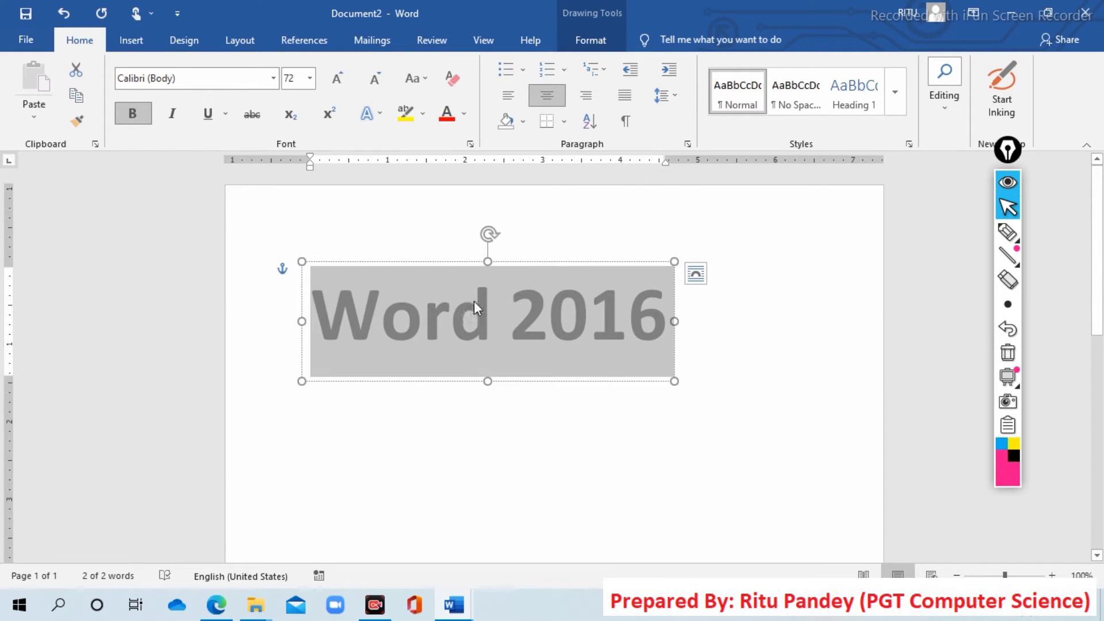
Step: Colour the Word 2016 text dark orange via the mini toolbar's Font Color
{"action": "right_click", "coordinate": [473, 301]}
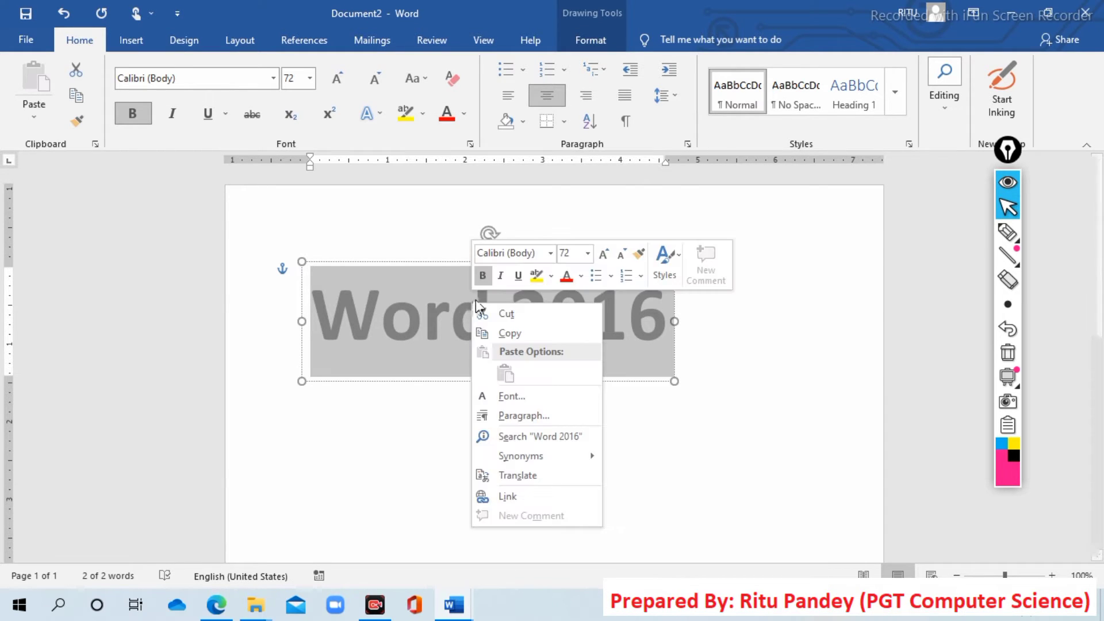
{"action": "left_click", "coordinate": [581, 277]}
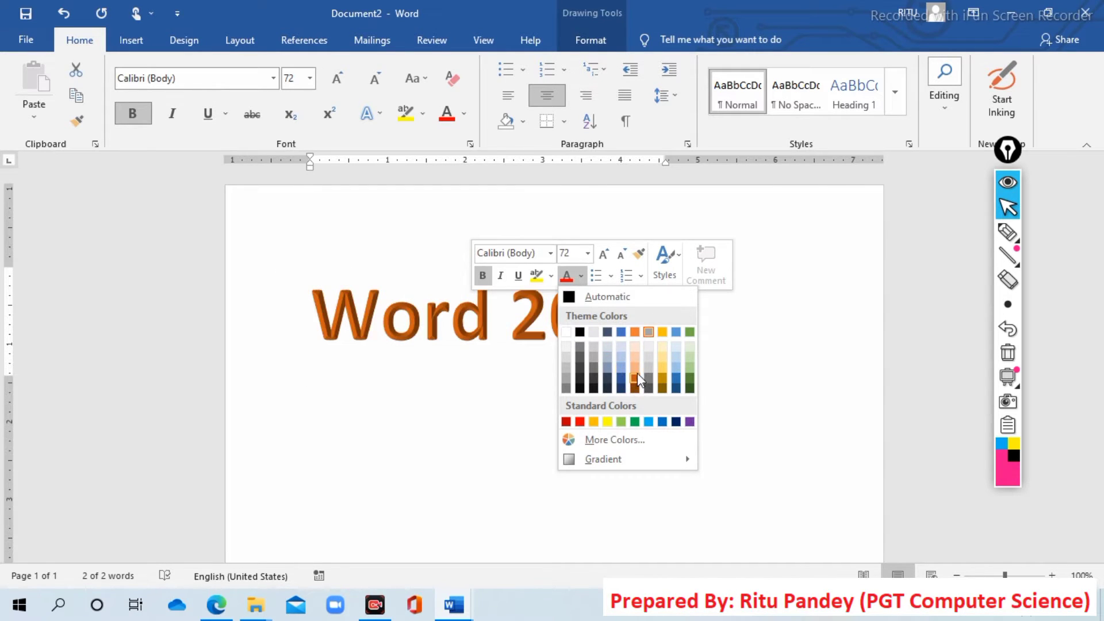
{"action": "left_click", "coordinate": [637, 374]}
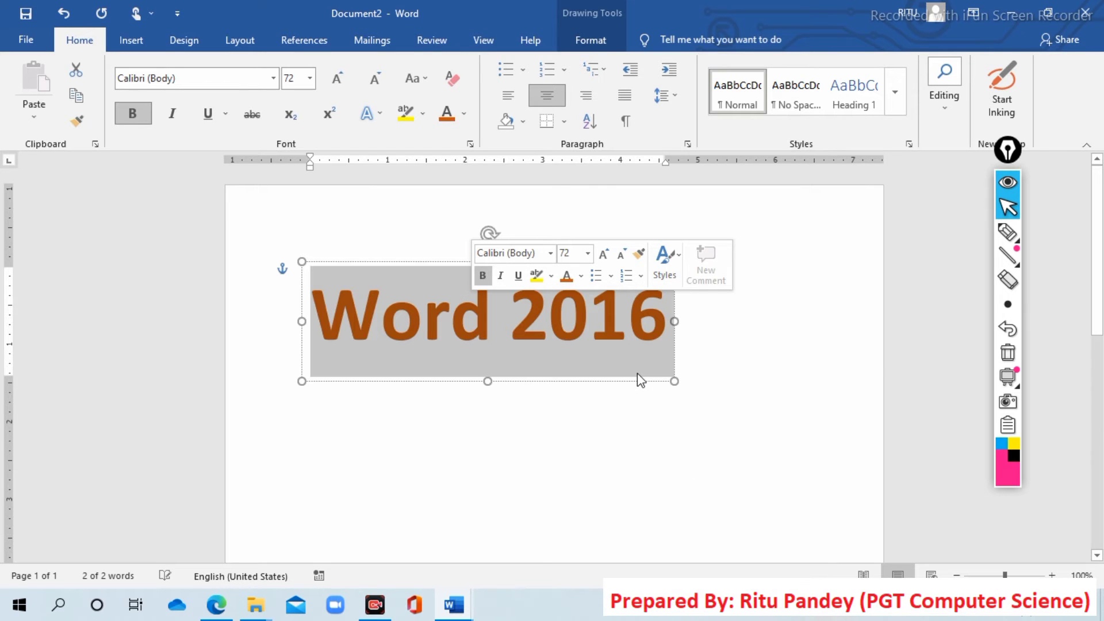
{"action": "left_click", "coordinate": [661, 406]}
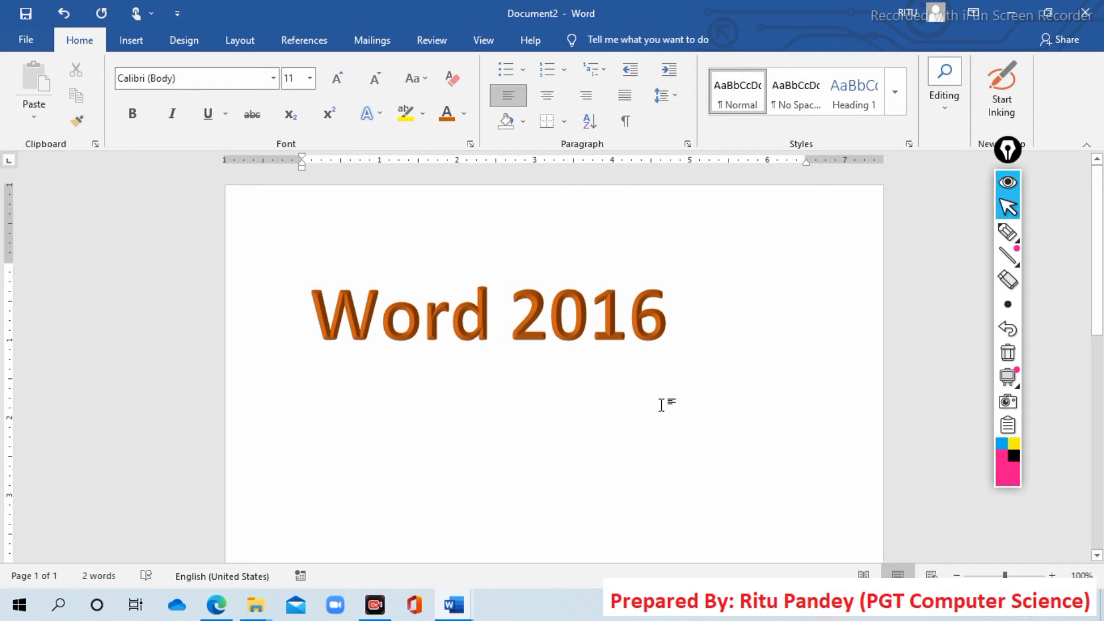
{"action": "left_click", "coordinate": [628, 314]}
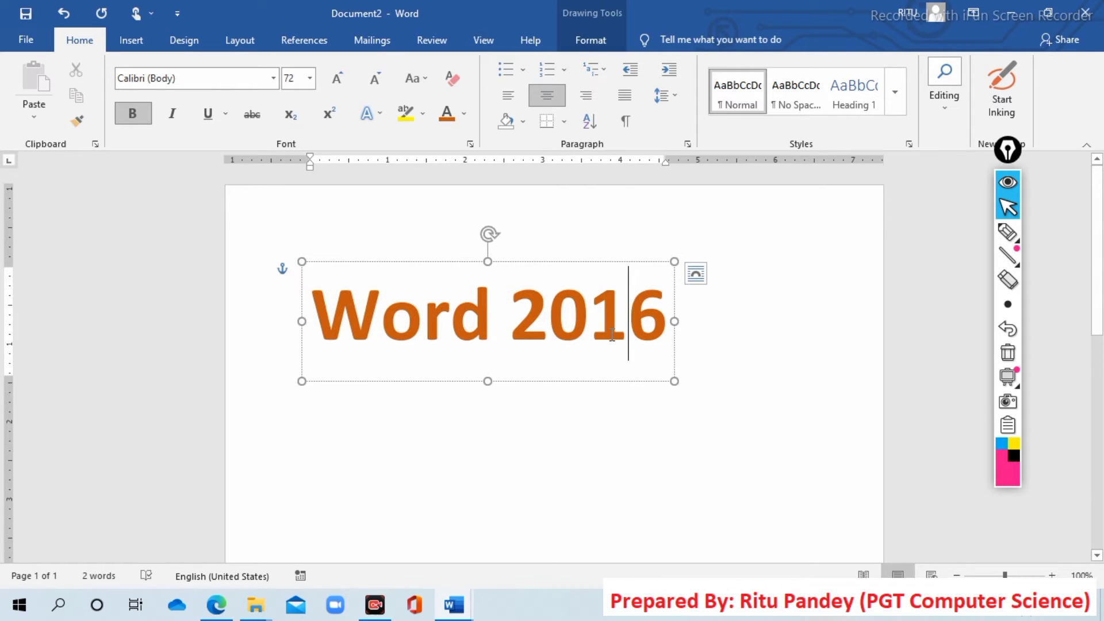
{"action": "left_click", "coordinate": [509, 96]}
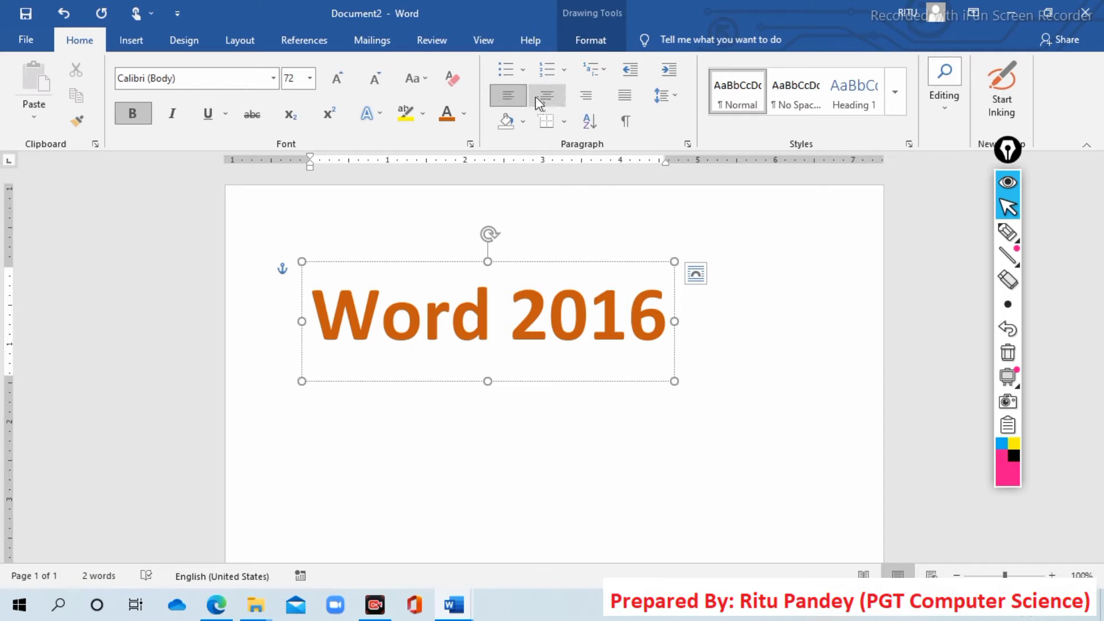
{"action": "left_click", "coordinate": [546, 95]}
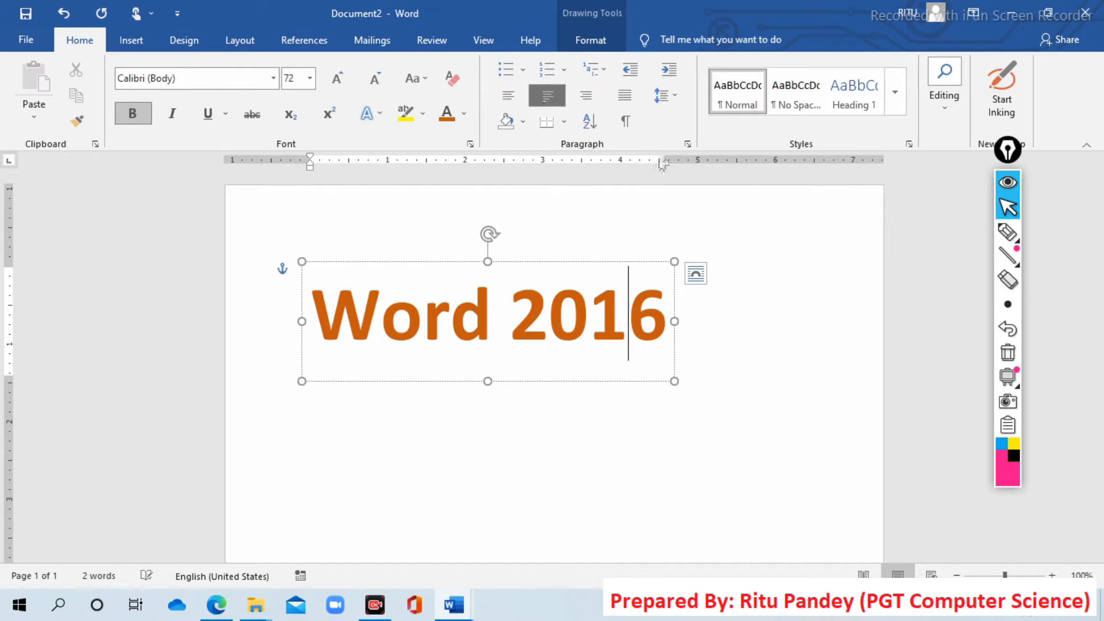
{"action": "left_click", "coordinate": [716, 342]}
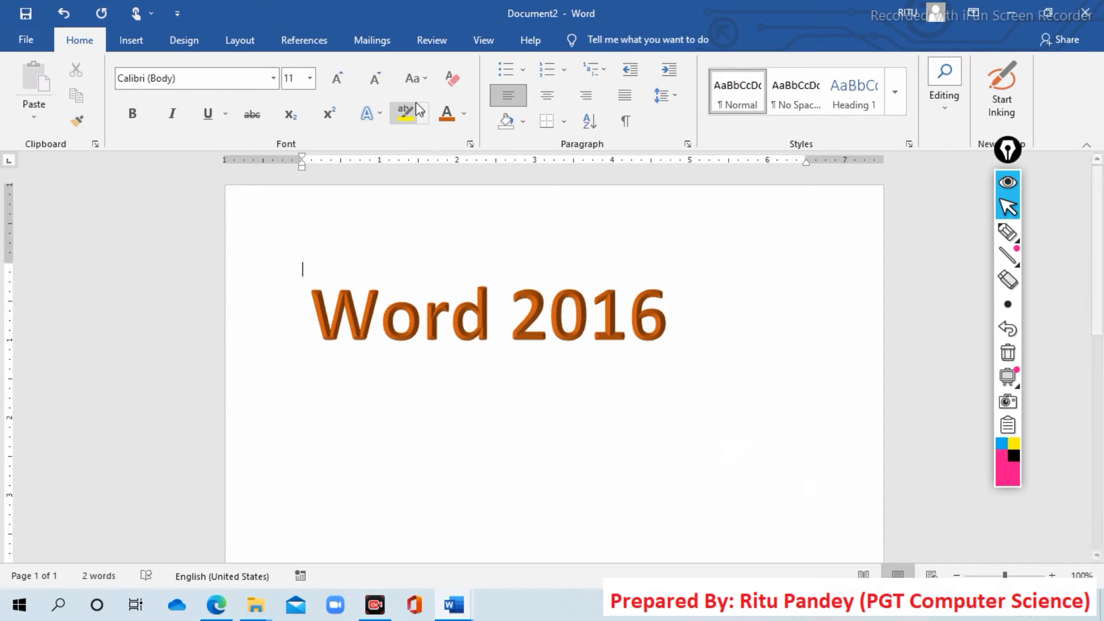
Step: Insert a second WordArt in the orange outline style from the WordArt gallery
{"action": "left_click", "coordinate": [133, 41]}
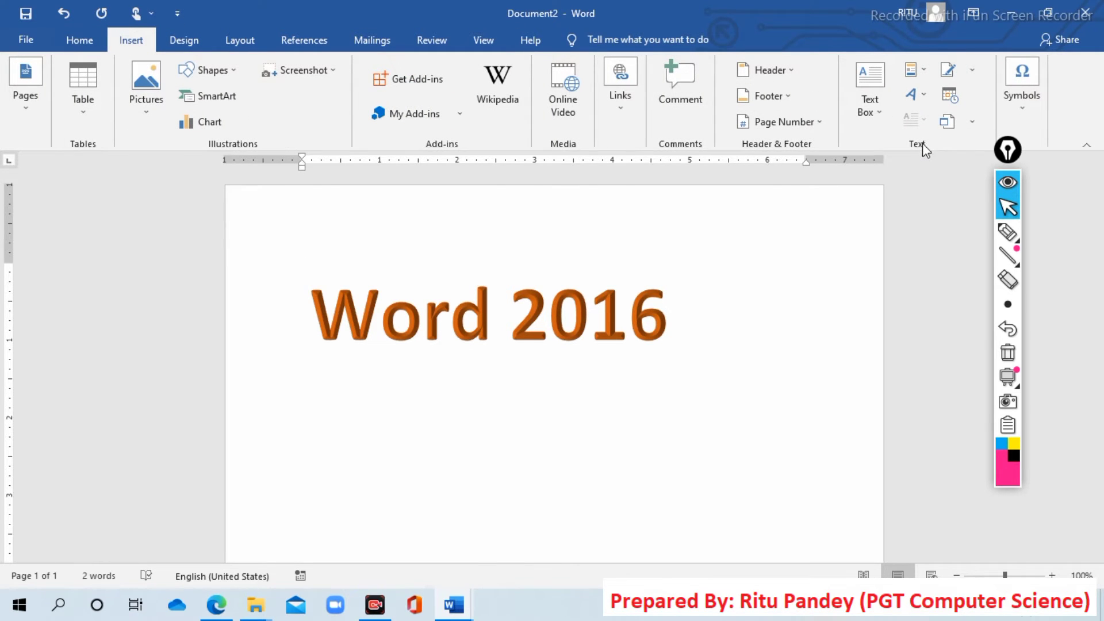
{"action": "left_click", "coordinate": [919, 95]}
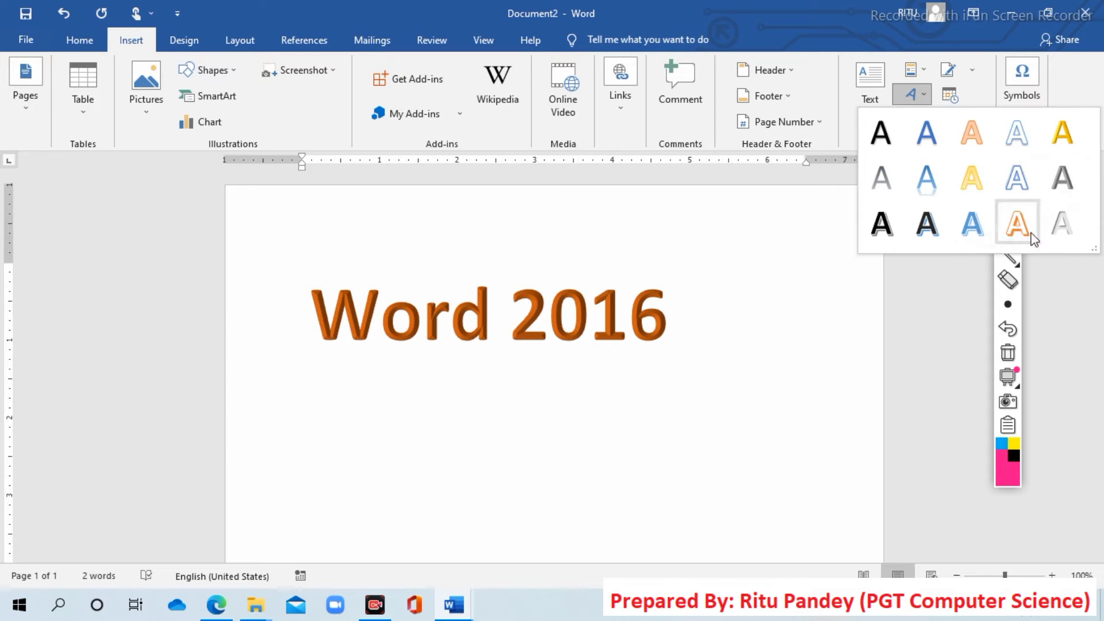
{"action": "key", "text": "Escape"}
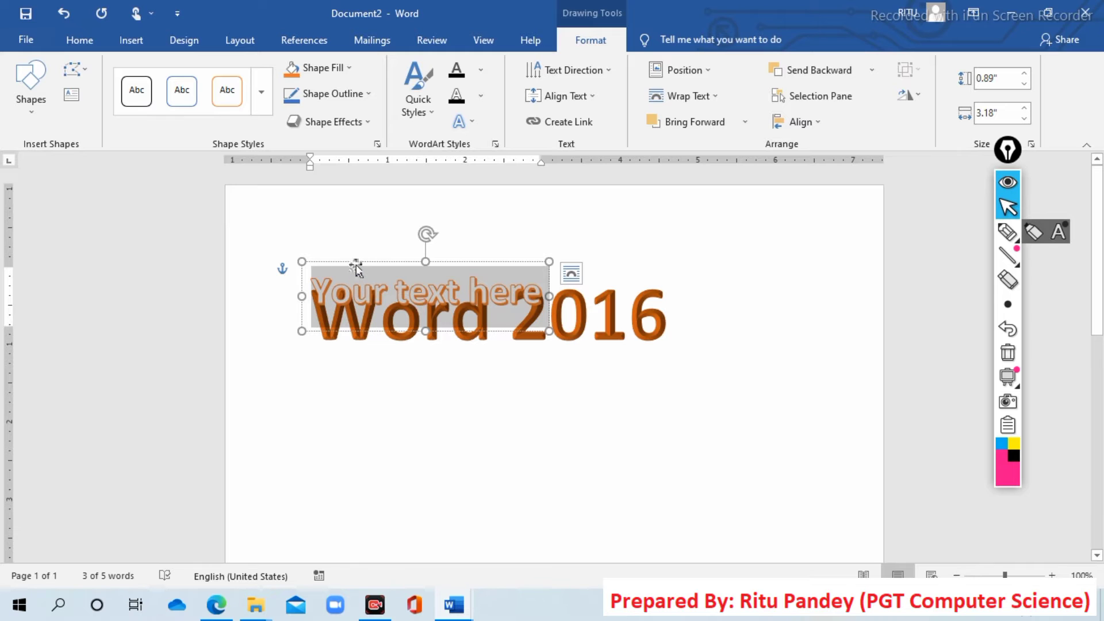
Step: Move the new WordArt below 'Word 2016', replace its placeholder with 'Excel 2016', and select it
{"action": "mouse_move", "coordinate": [356, 266]}
{"action": "left_mouse_down"}
{"action": "mouse_move", "coordinate": [418, 376]}
{"action": "mouse_move", "coordinate": [397, 389]}
{"action": "mouse_move", "coordinate": [429, 205]}
{"action": "mouse_move", "coordinate": [783, 358]}
{"action": "mouse_move", "coordinate": [641, 505]}
{"action": "mouse_move", "coordinate": [172, 552]}
{"action": "mouse_move", "coordinate": [448, 322]}
{"action": "mouse_move", "coordinate": [411, 391]}
{"action": "left_mouse_up"}
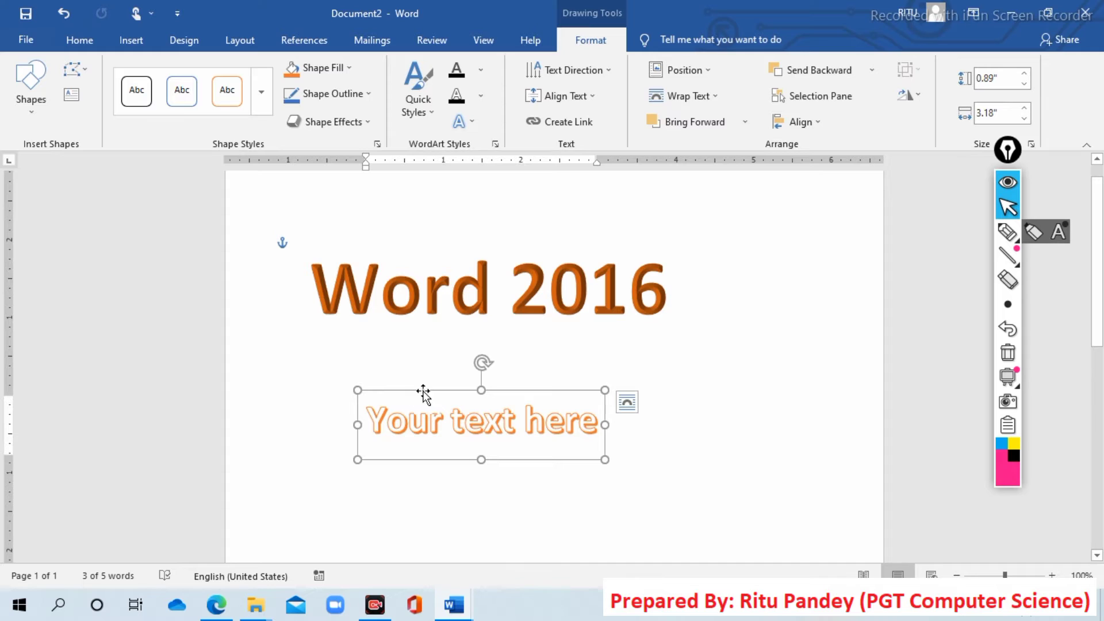
{"action": "left_click", "coordinate": [596, 426]}
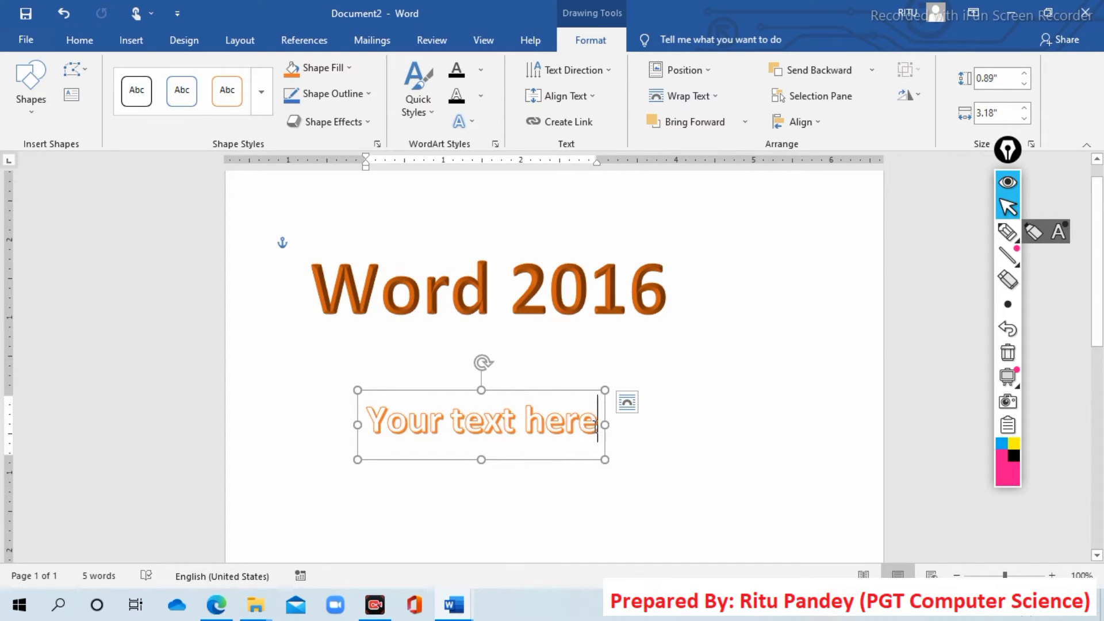
{"action": "key", "text": "BackSpace"}
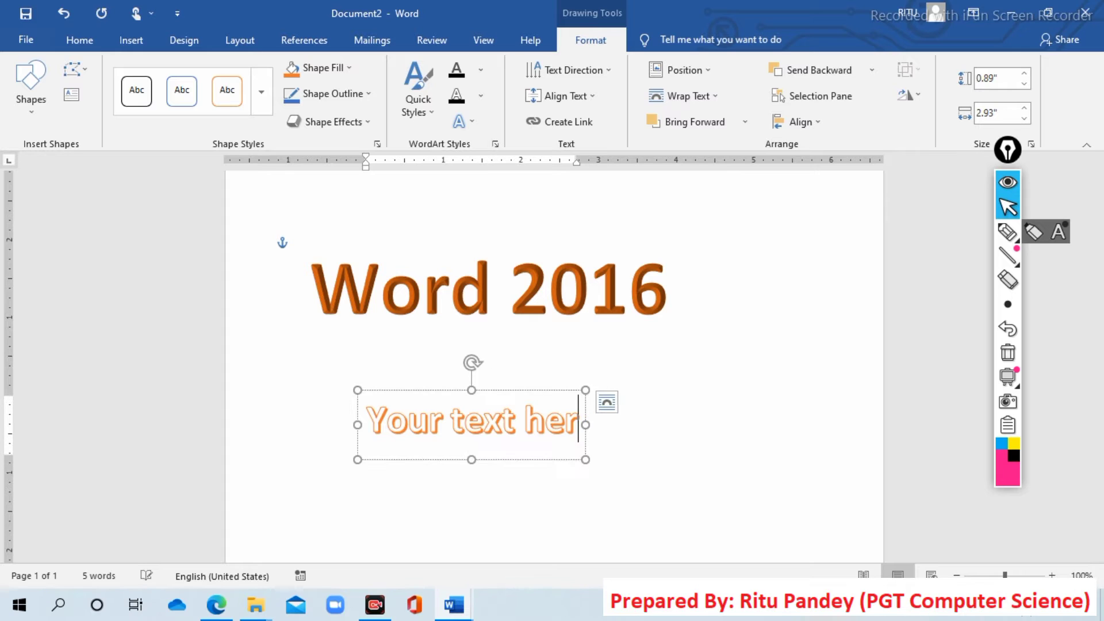
{"action": "key", "text": "BackSpace"}
{"action": "key", "text": "BackSpace"}
{"action": "key", "text": "BackSpace"}
{"action": "key", "text": "BackSpace"}
{"action": "key", "text": "BackSpace"}
{"action": "key", "text": "BackSpace"}
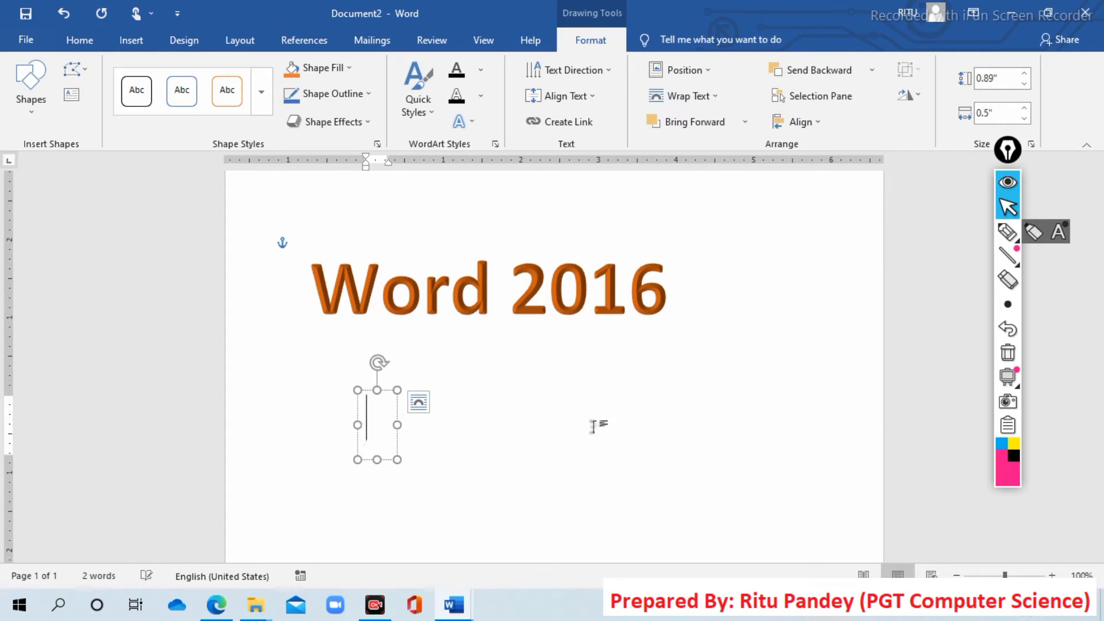
{"action": "type", "text": "Excel "}
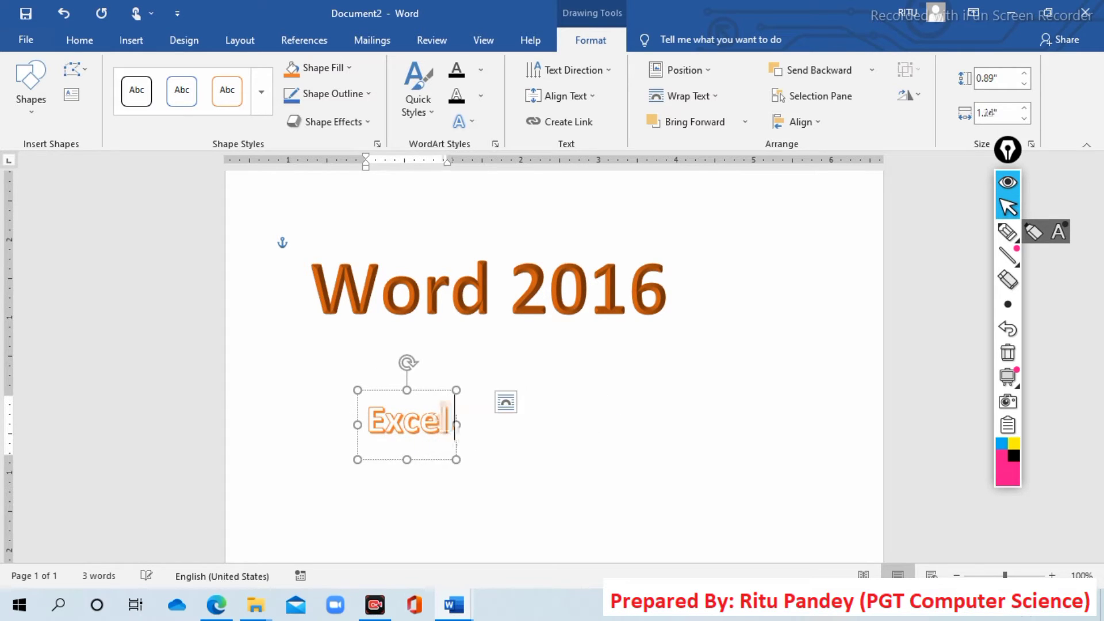
{"action": "type", "text": "2016"}
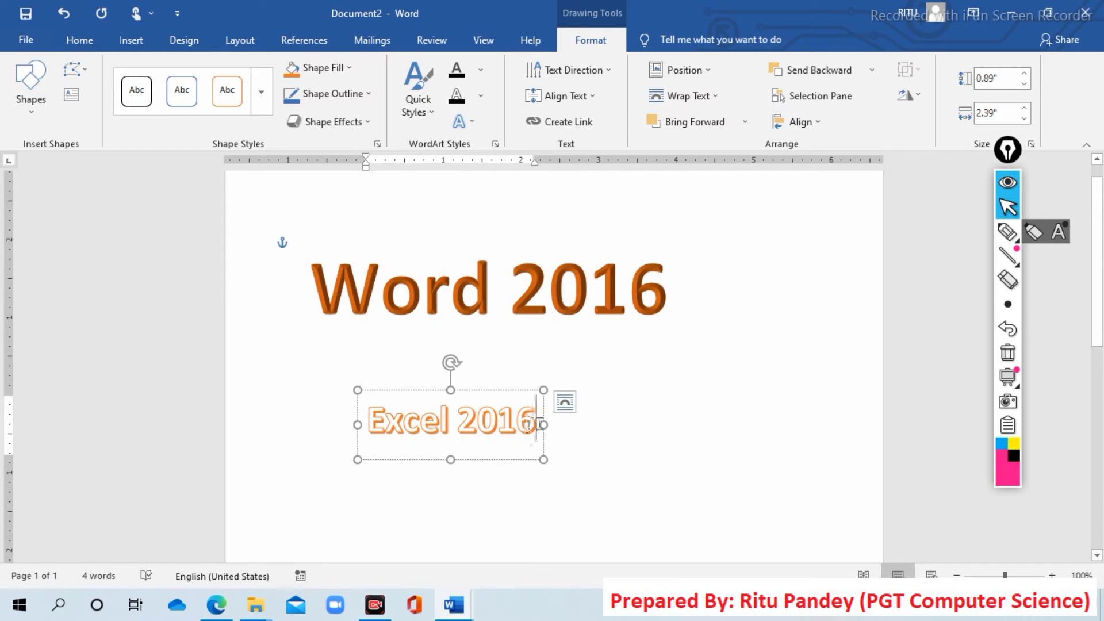
{"action": "left_click_drag", "start_coordinate": [534, 424], "coordinate": [411, 418]}
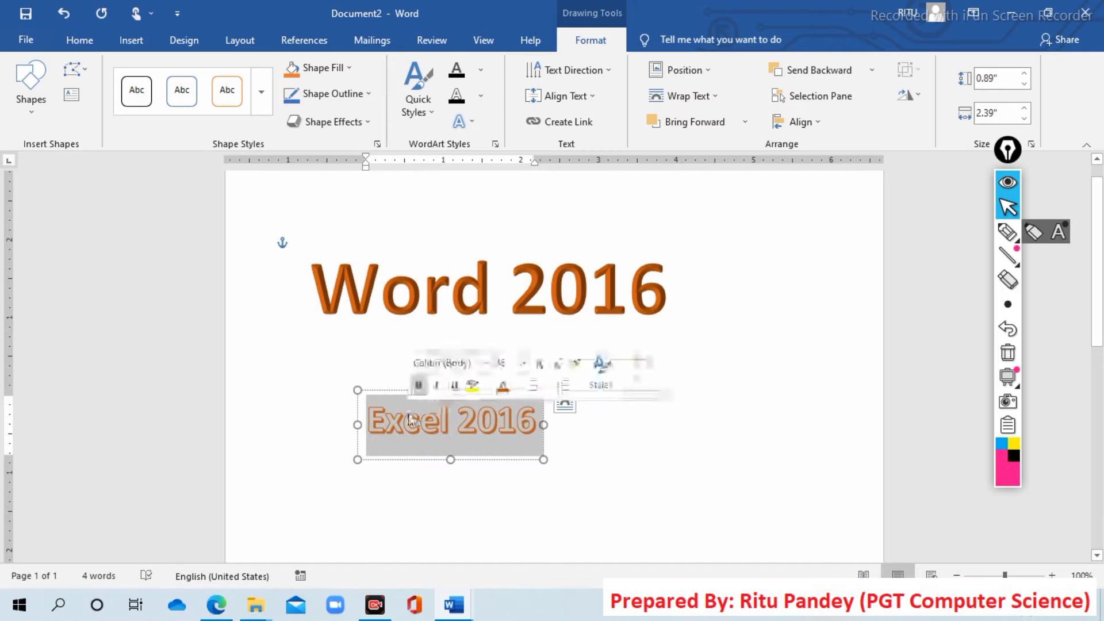
Step: Set the Excel 2016 WordArt to 45 pt and colour it Green, Accent 6, Lighter 40%
{"action": "left_click", "coordinate": [60, 46]}
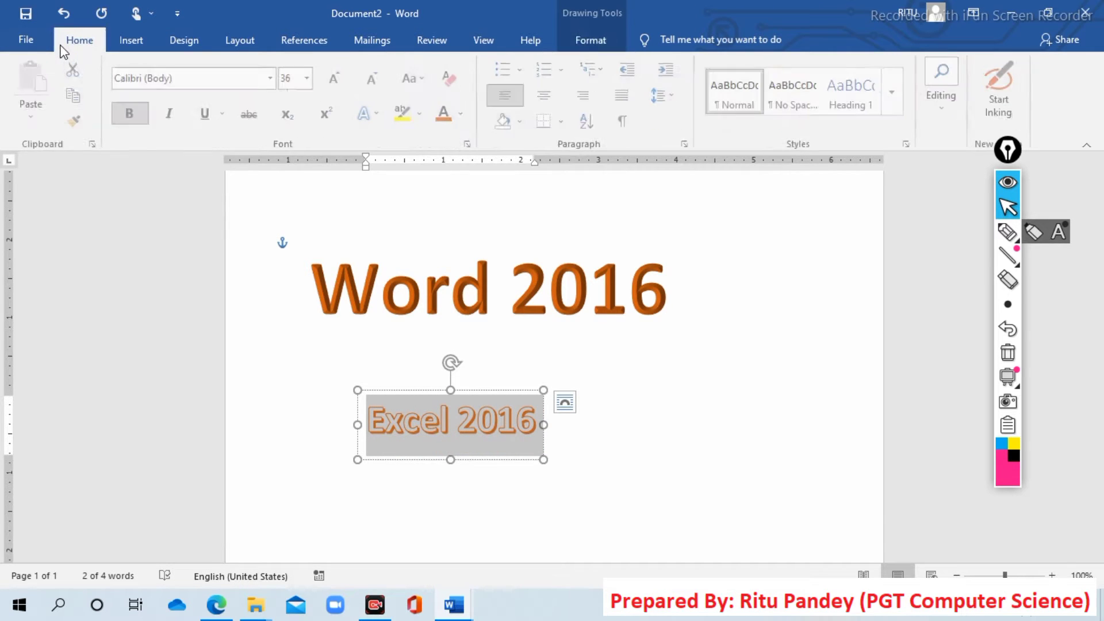
{"action": "left_click", "coordinate": [292, 78]}
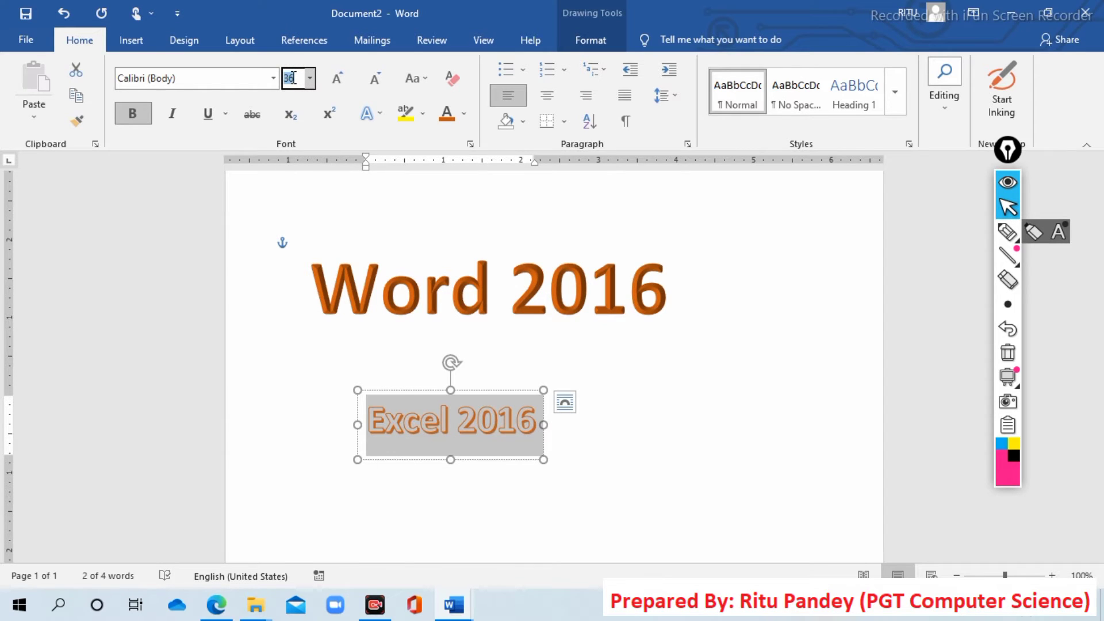
{"action": "type", "text": "90"}
{"action": "type", "text": "45"}
{"action": "key", "text": "Return"}
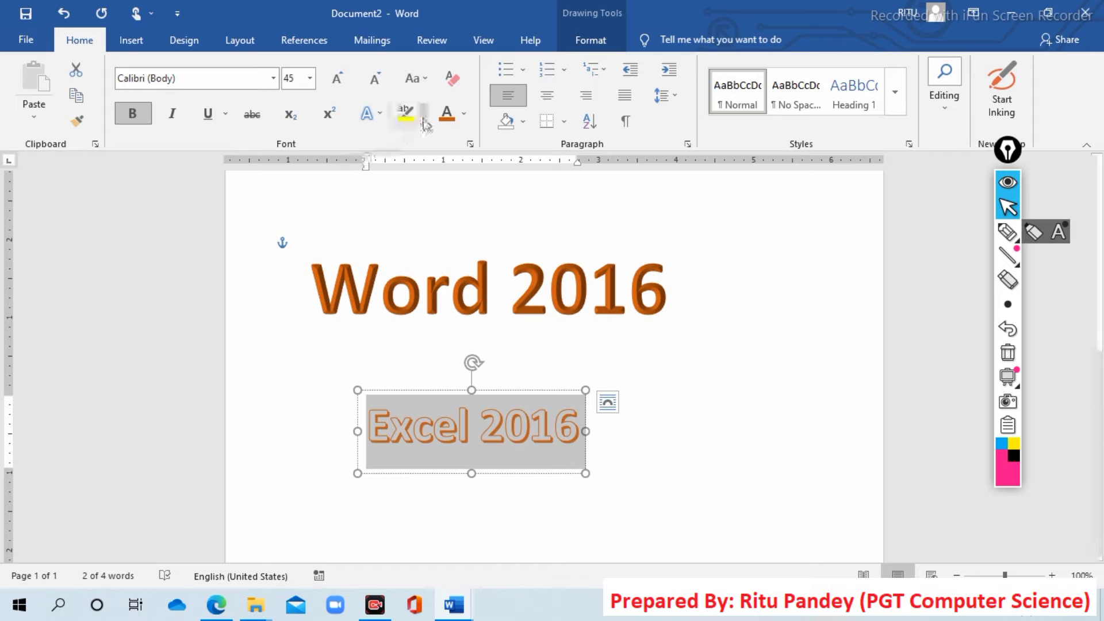
{"action": "left_click", "coordinate": [464, 115]}
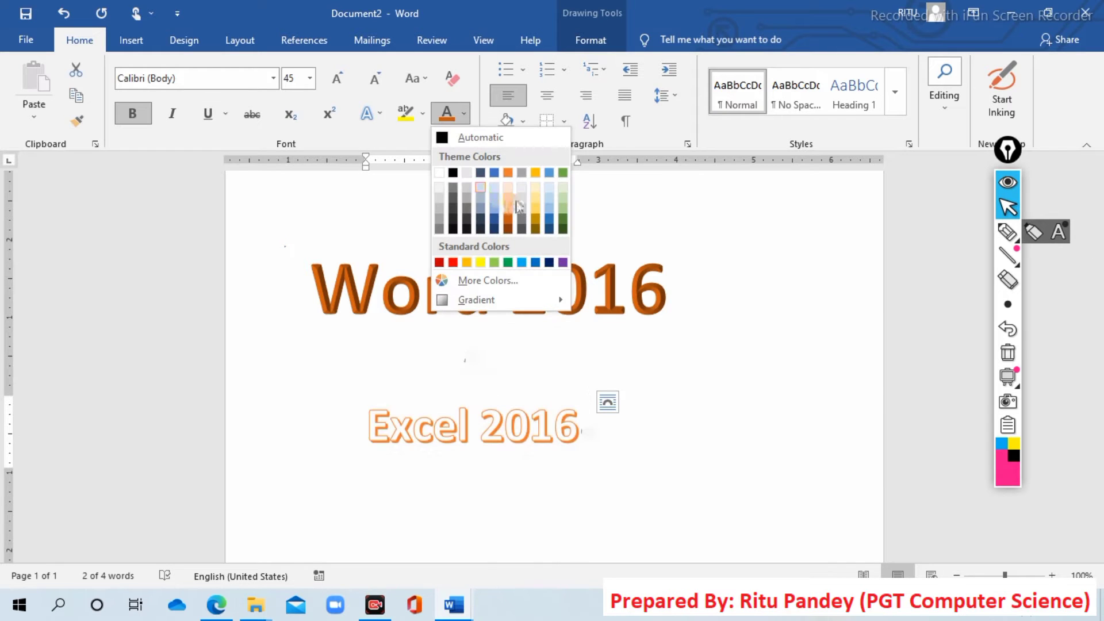
{"action": "left_click", "coordinate": [563, 206]}
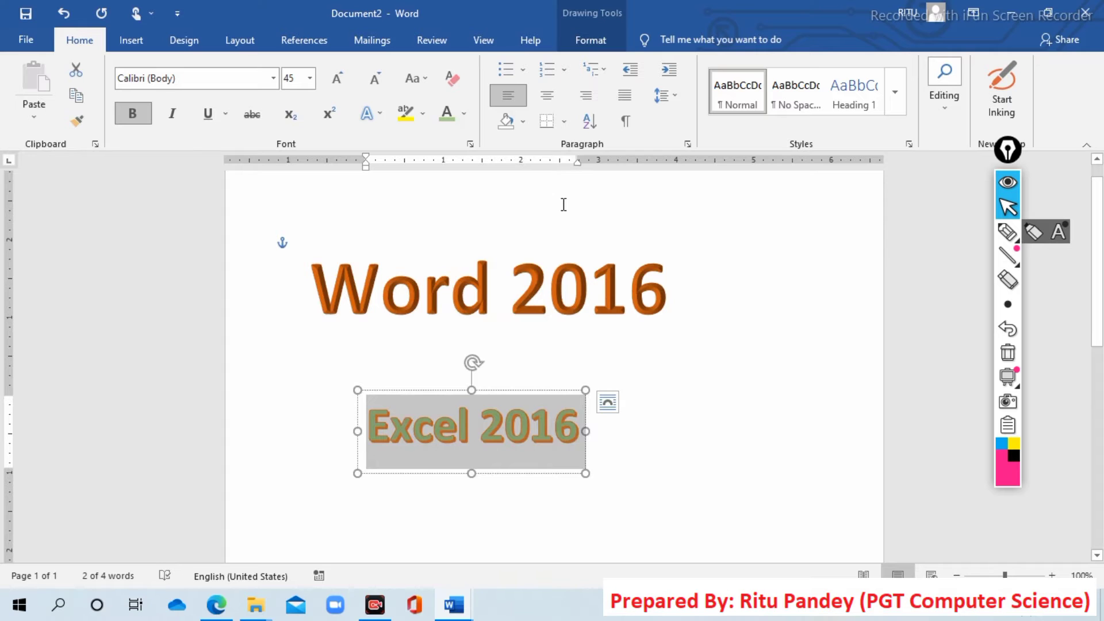
{"action": "left_click", "coordinate": [734, 398]}
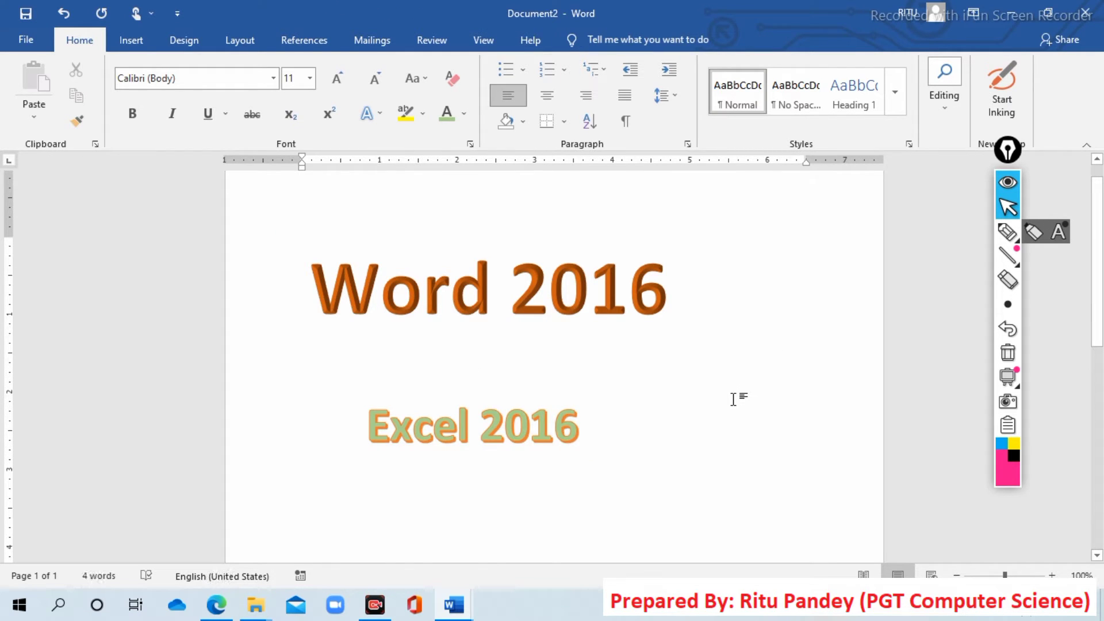
Step: Bring the Word(insert,picture,shapes) notes forward and scroll to its Inserting Text Box and Inserting Shapes sections
{"action": "left_click", "coordinate": [453, 605]}
{"action": "left_click", "coordinate": [382, 547]}
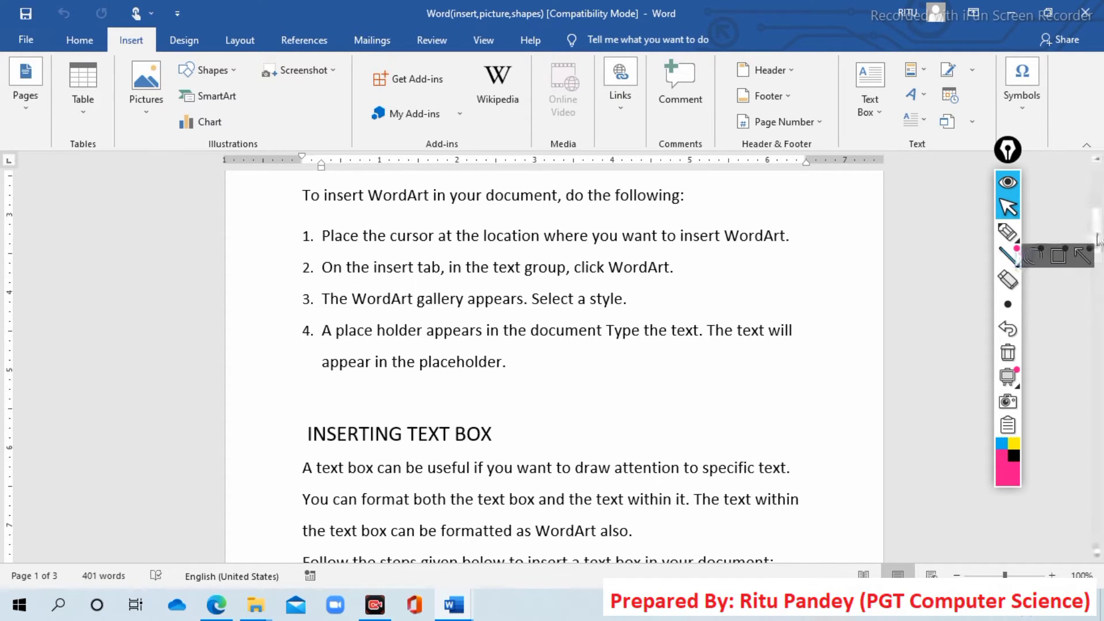
{"action": "left_click_drag", "start_coordinate": [1098, 238], "coordinate": [1099, 270]}
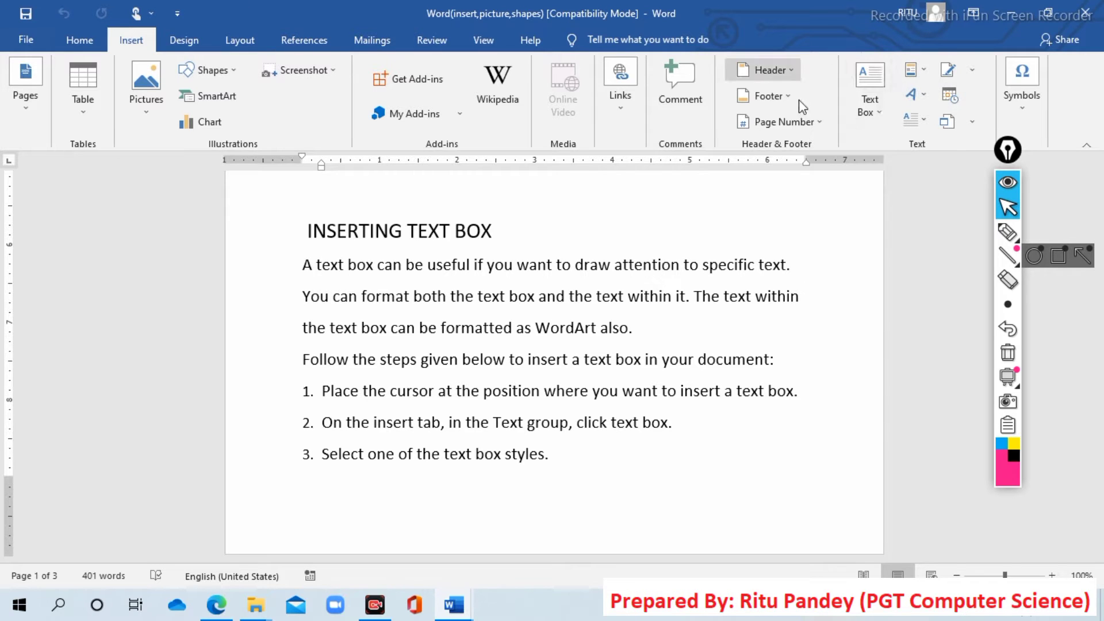
{"action": "left_click", "coordinate": [882, 113]}
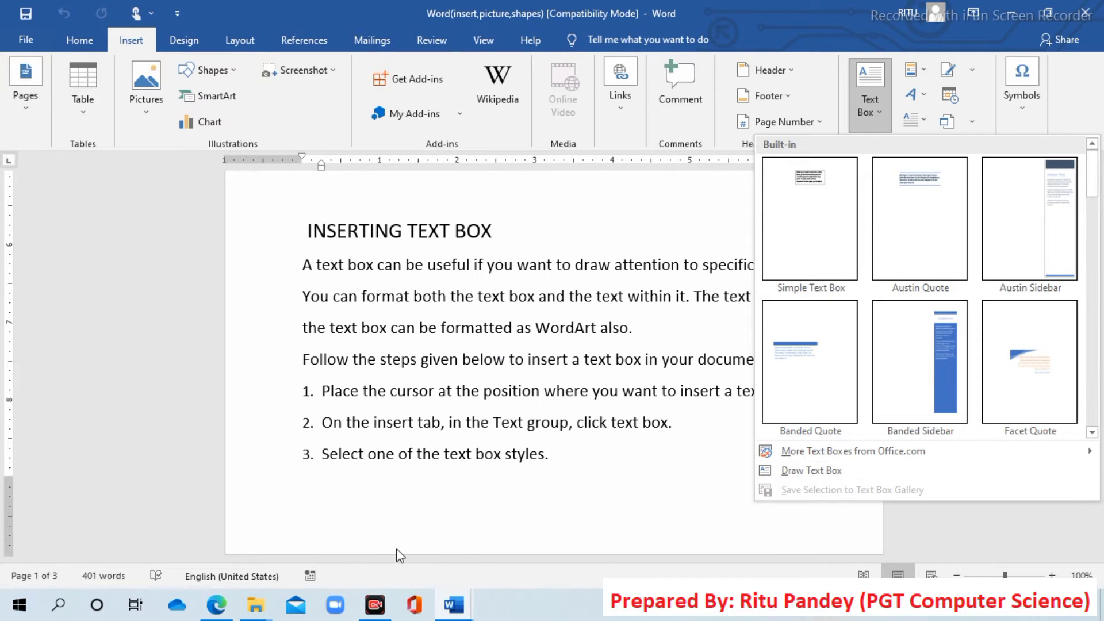
{"action": "left_click", "coordinate": [446, 527]}
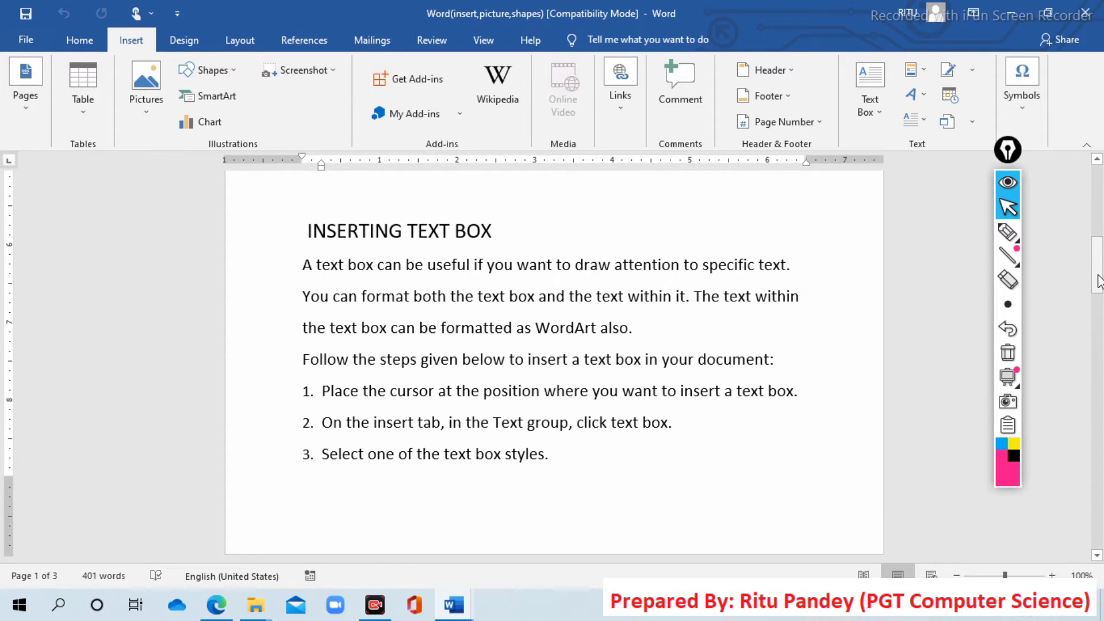
{"action": "left_click_drag", "start_coordinate": [1098, 282], "coordinate": [1100, 333]}
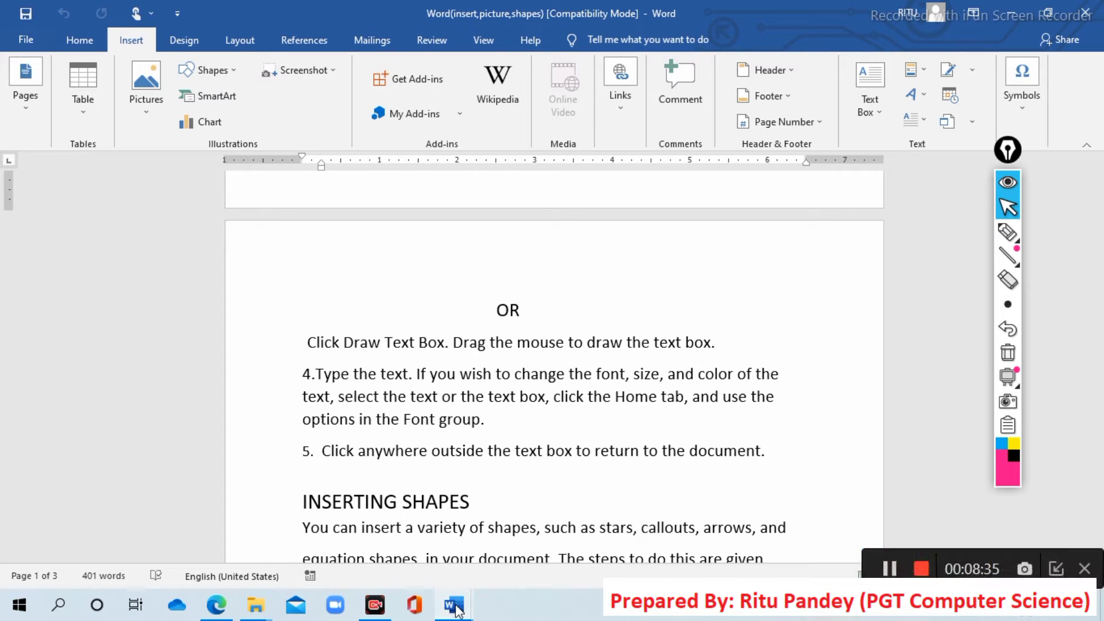
Step: In Document2, add a blank line and draw an empty text box below the Excel 2016 WordArt
{"action": "mouse_move", "coordinate": [453, 605]}
{"action": "left_click", "coordinate": [547, 559]}
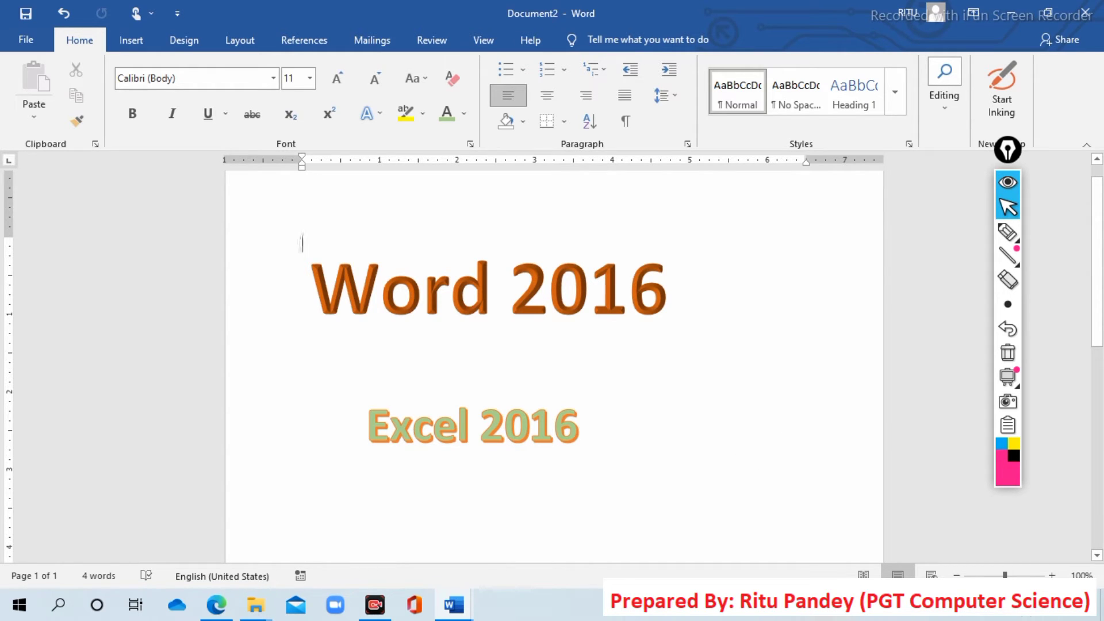
{"action": "key", "text": "Return"}
{"action": "key", "text": "Return"}
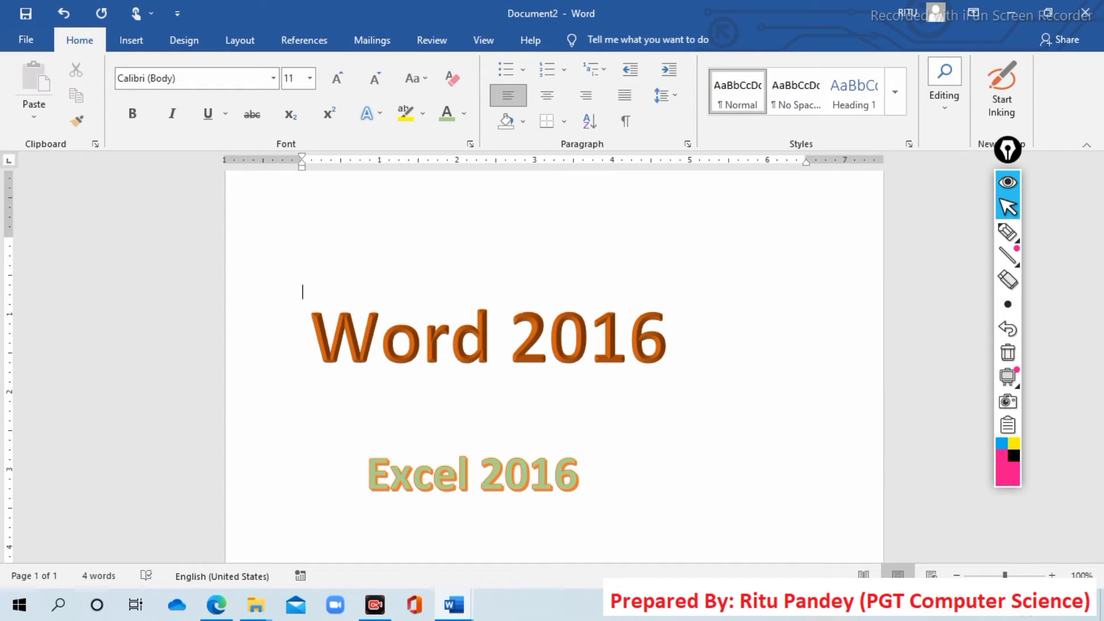
{"action": "left_click", "coordinate": [131, 42]}
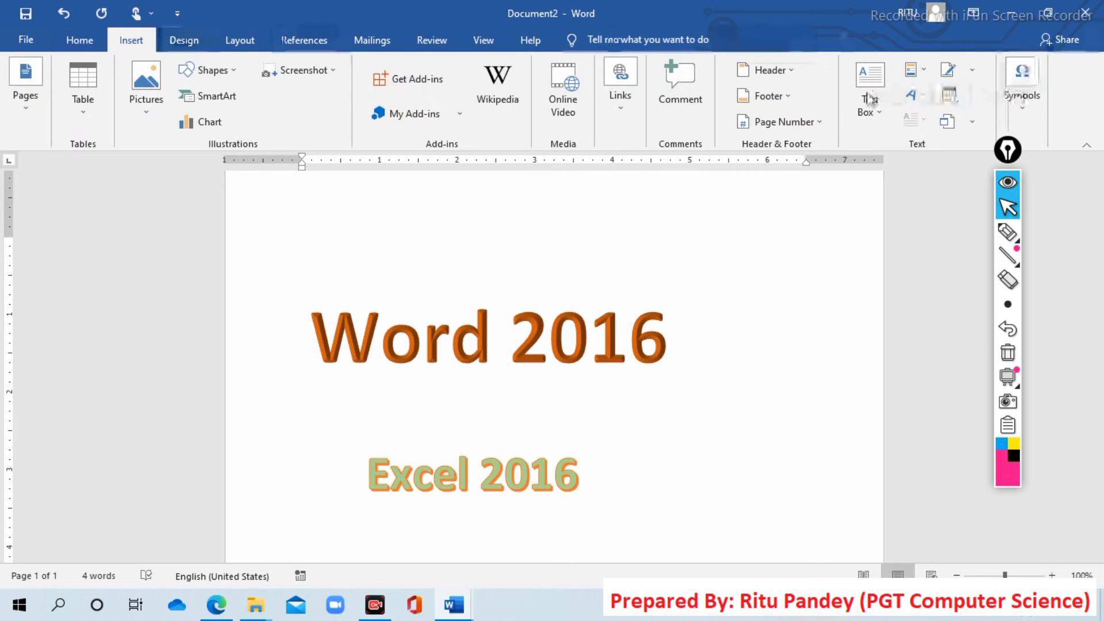
{"action": "left_click", "coordinate": [884, 109]}
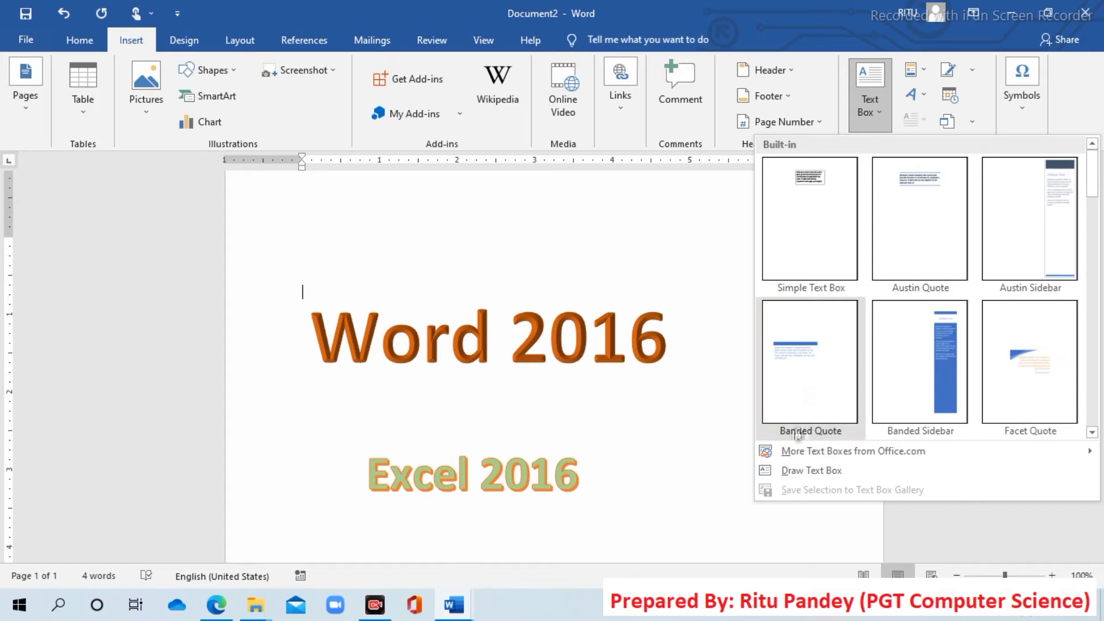
{"action": "left_click", "coordinate": [805, 470]}
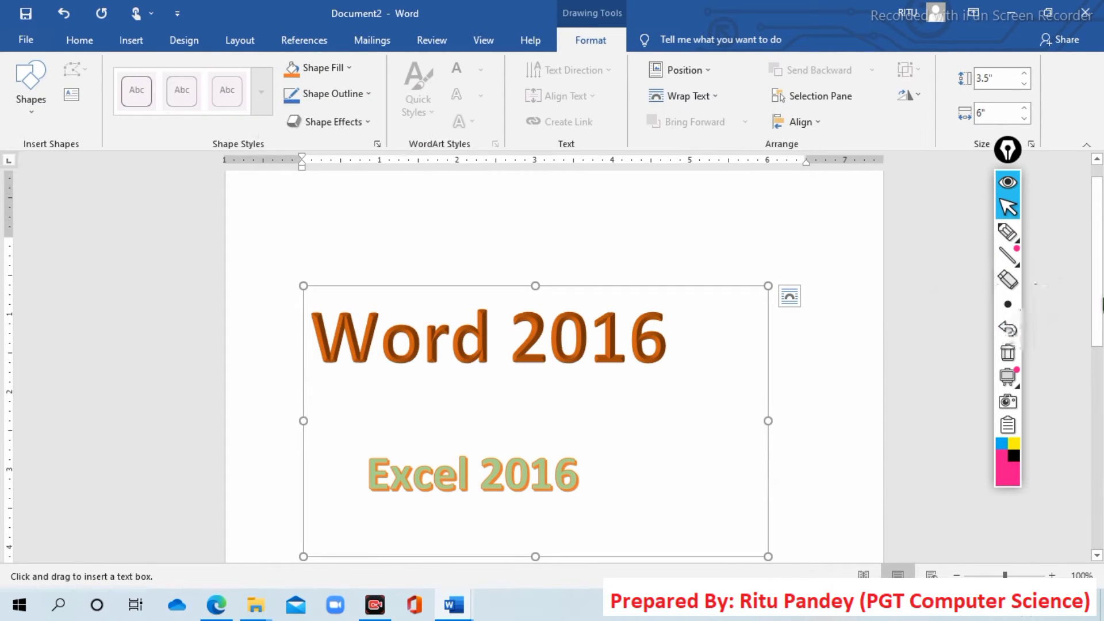
{"action": "scroll", "coordinate": [1098, 305], "scroll_direction": "down", "scroll_amount": 6}
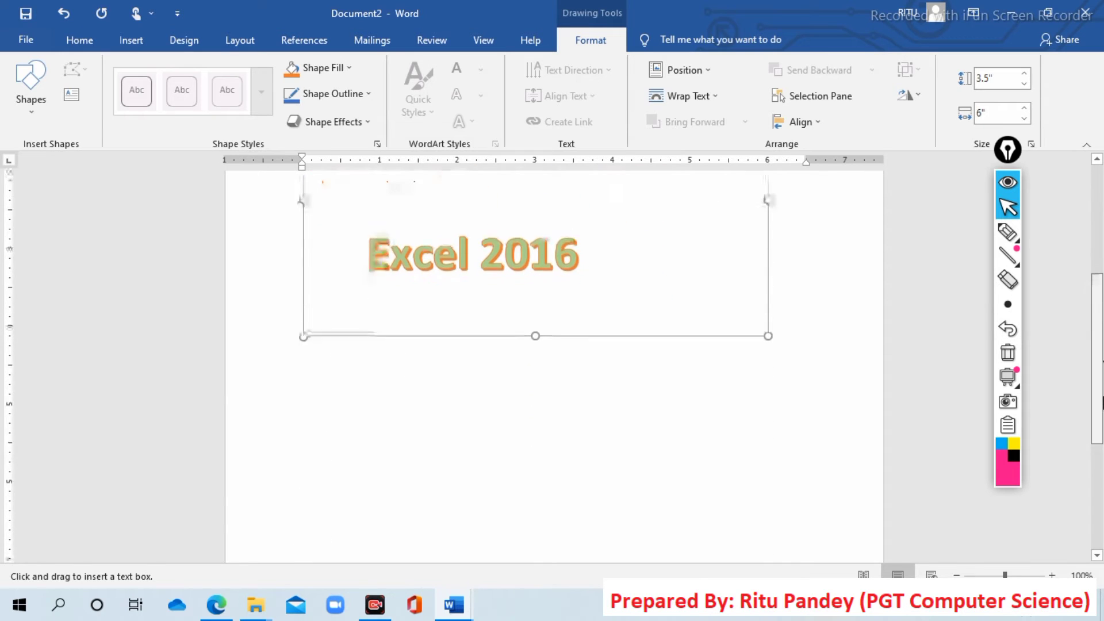
{"action": "left_click_drag", "start_coordinate": [386, 386], "coordinate": [704, 488]}
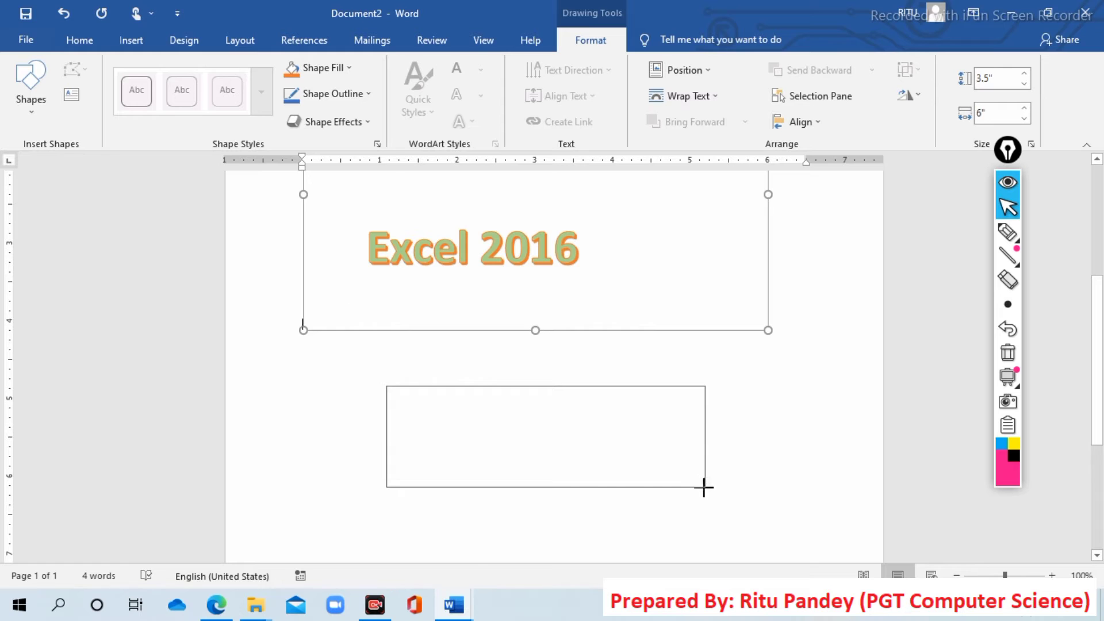
{"action": "left_click_drag", "start_coordinate": [704, 487], "coordinate": [705, 488]}
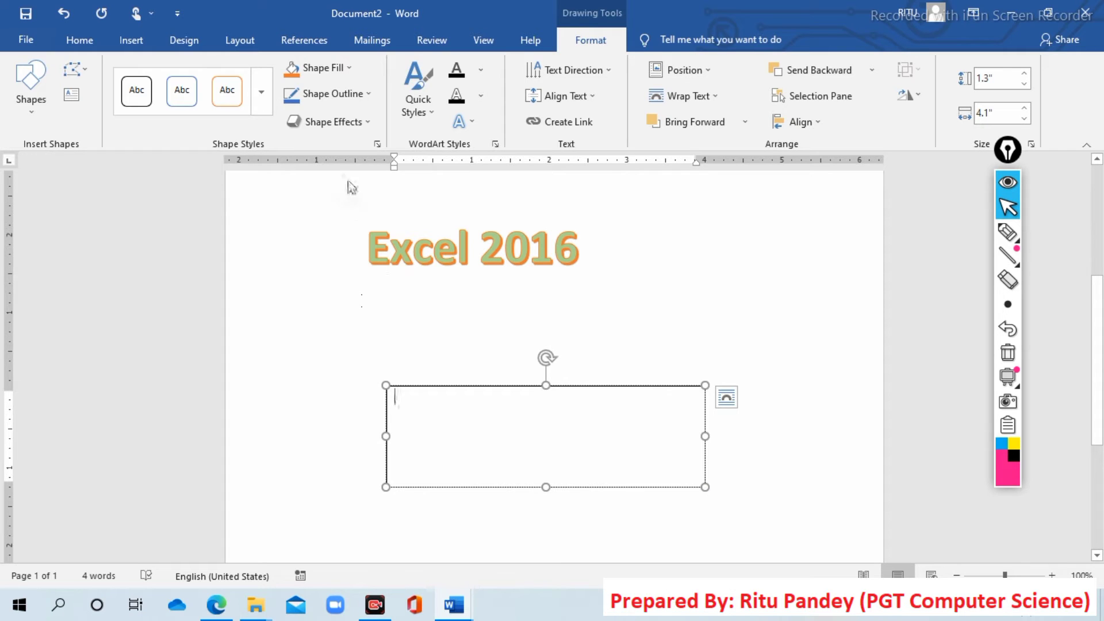
{"action": "left_click", "coordinate": [262, 92]}
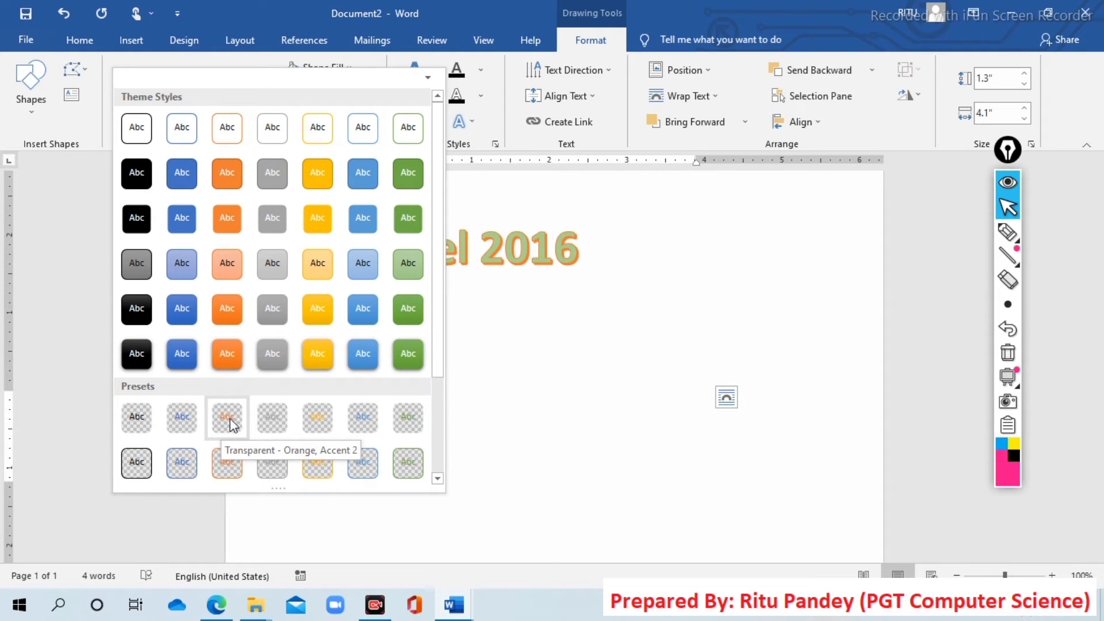
Step: Apply the orange theme style to the text box and set its Shape Outline to No Outline
{"action": "left_click", "coordinate": [226, 355]}
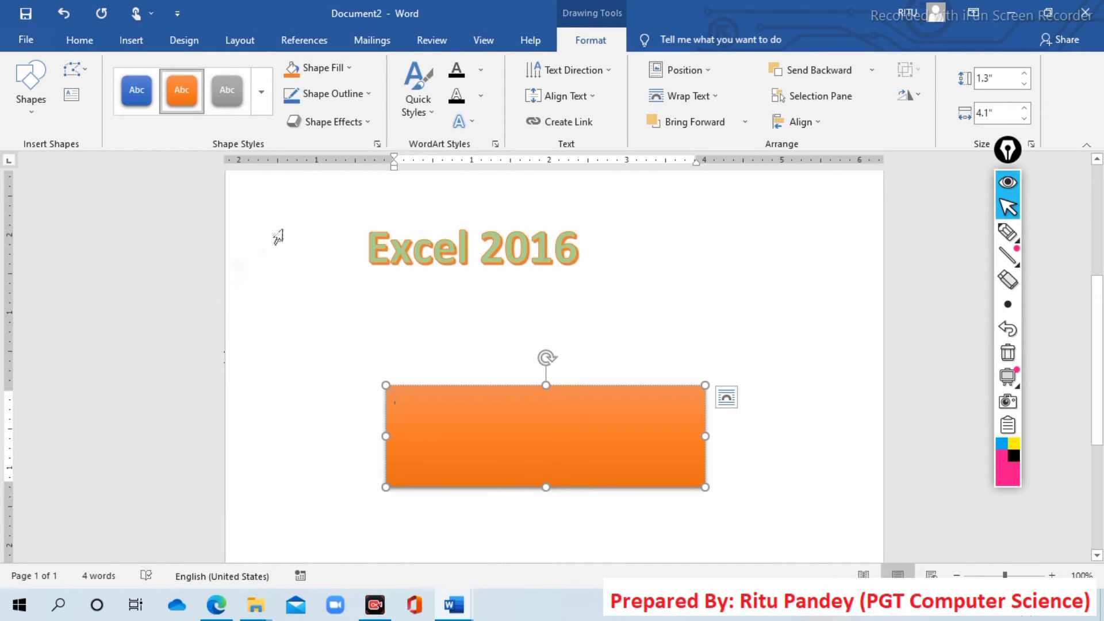
{"action": "left_click", "coordinate": [440, 331]}
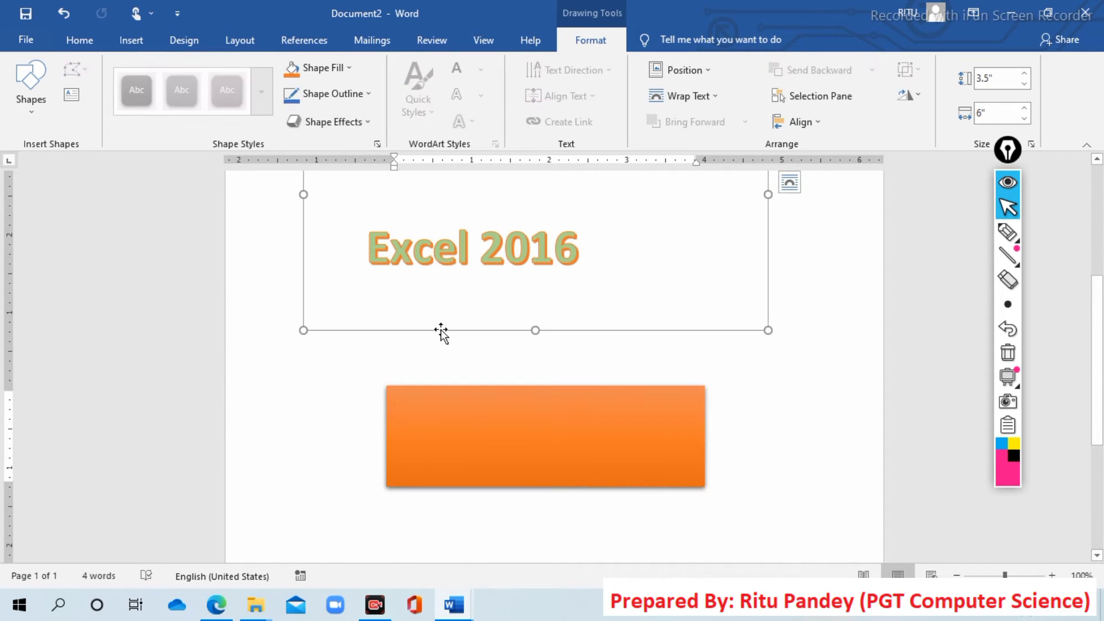
{"action": "left_click", "coordinate": [535, 463]}
{"action": "left_click", "coordinate": [375, 340]}
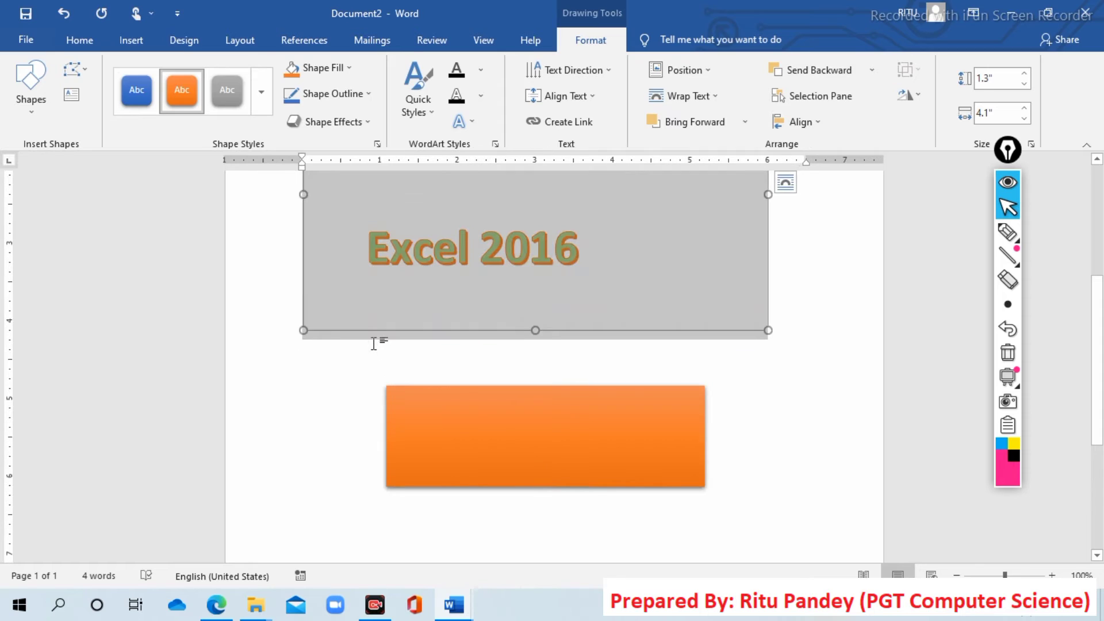
{"action": "left_click", "coordinate": [444, 440]}
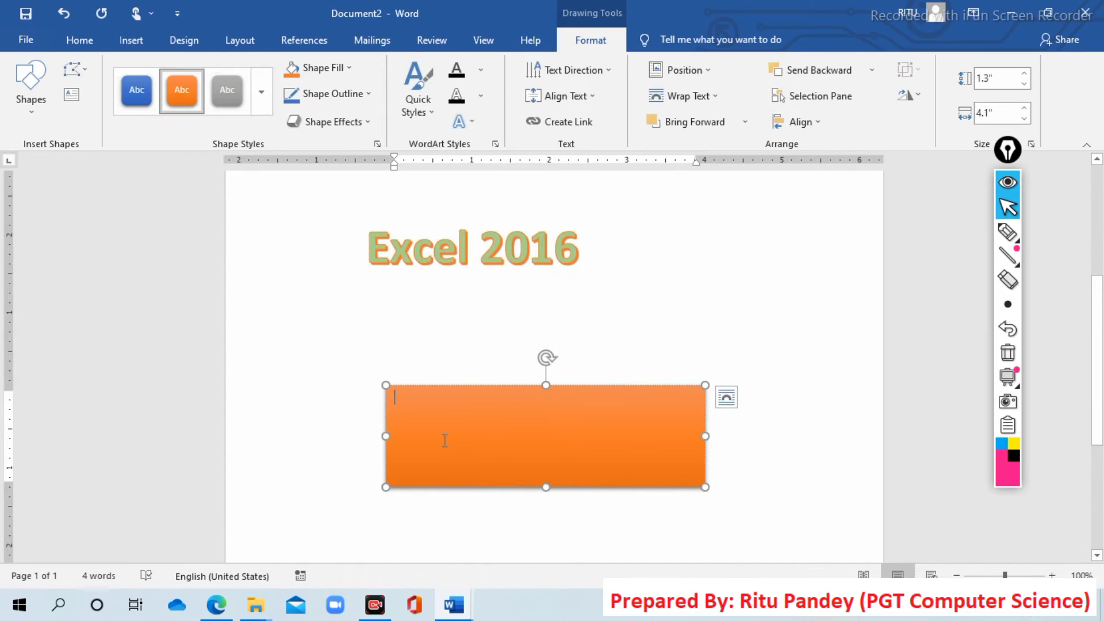
{"action": "left_click", "coordinate": [363, 95]}
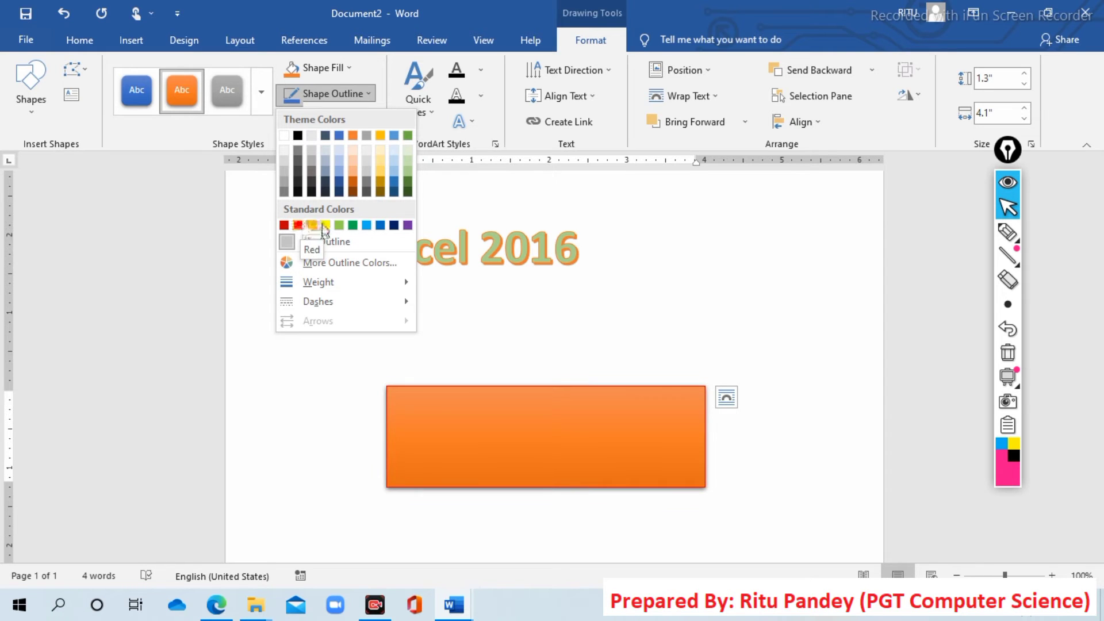
{"action": "left_click", "coordinate": [348, 244]}
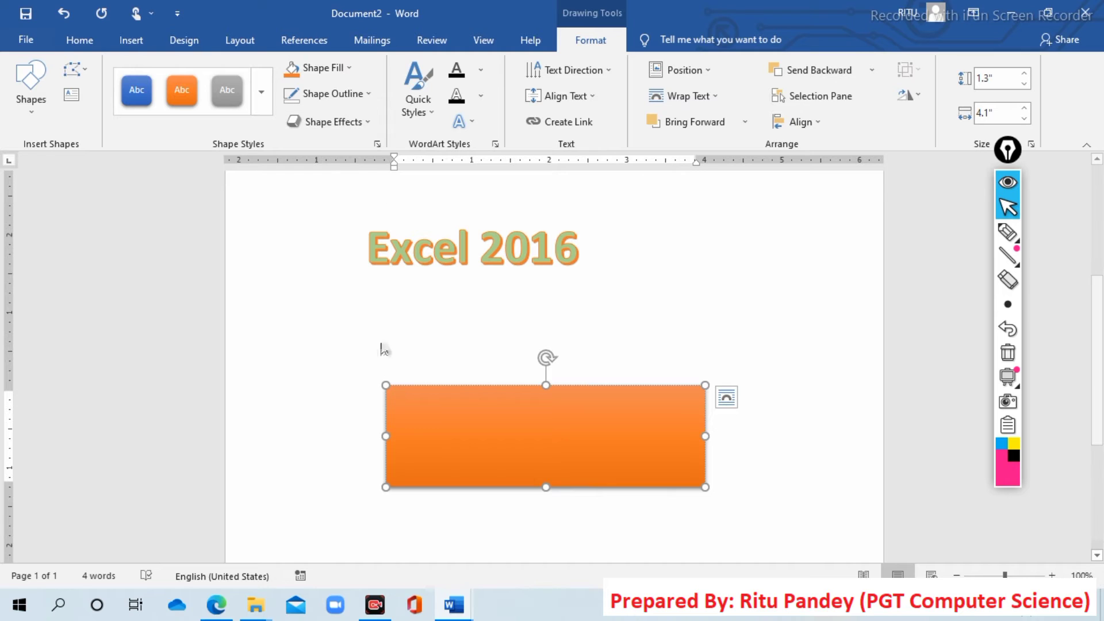
Step: Add an Inner shadow preset from Shape Effects to the orange text box
{"action": "left_click", "coordinate": [368, 123]}
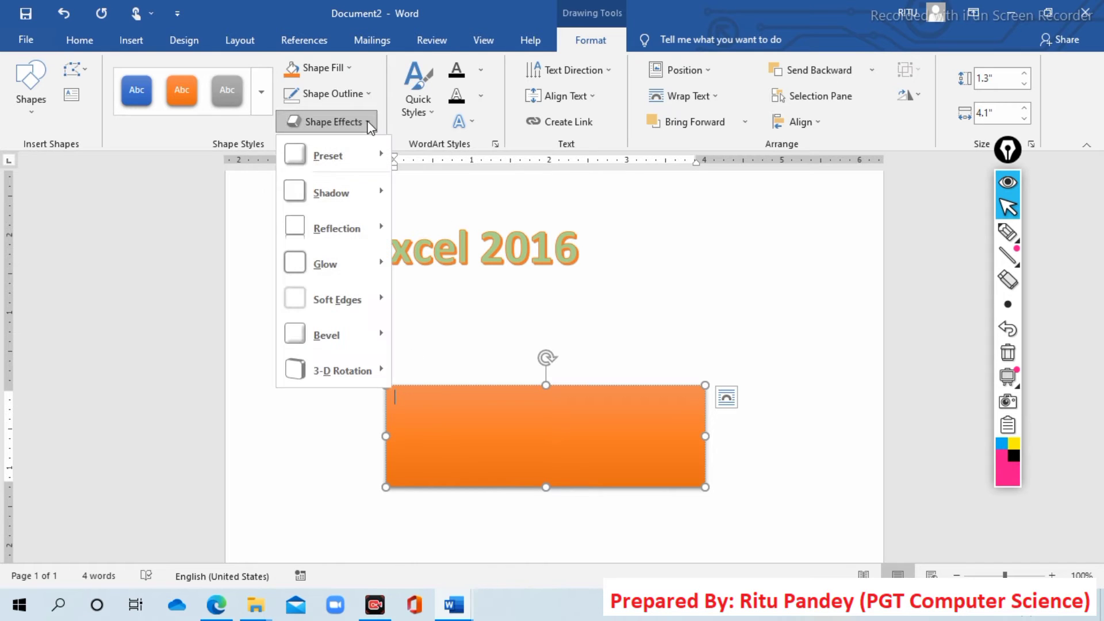
{"action": "mouse_move", "coordinate": [331, 192]}
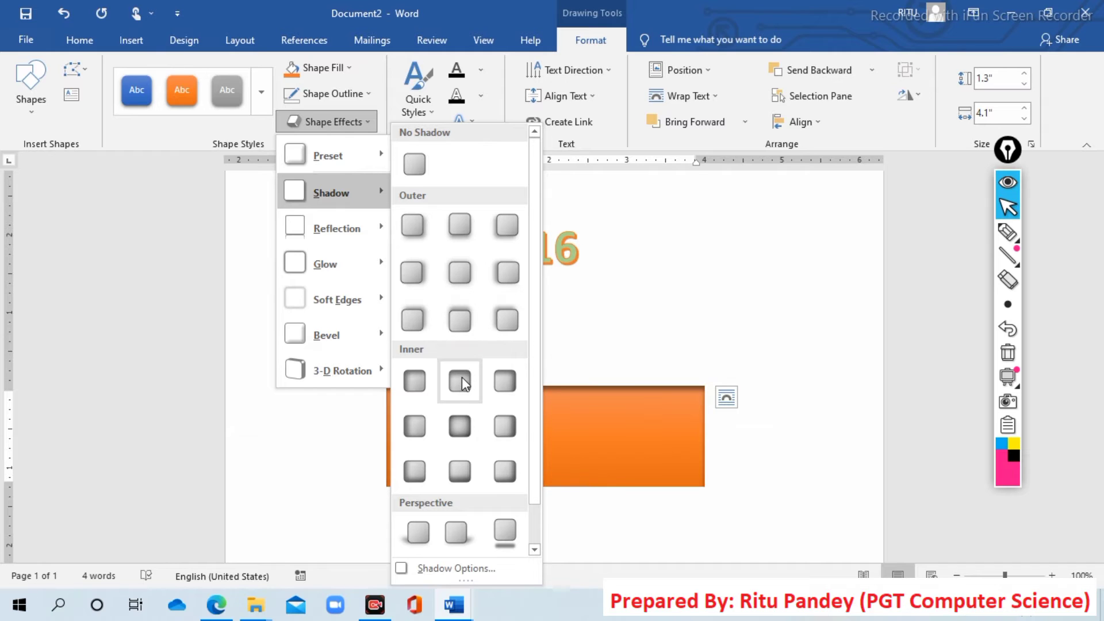
{"action": "left_click", "coordinate": [459, 431]}
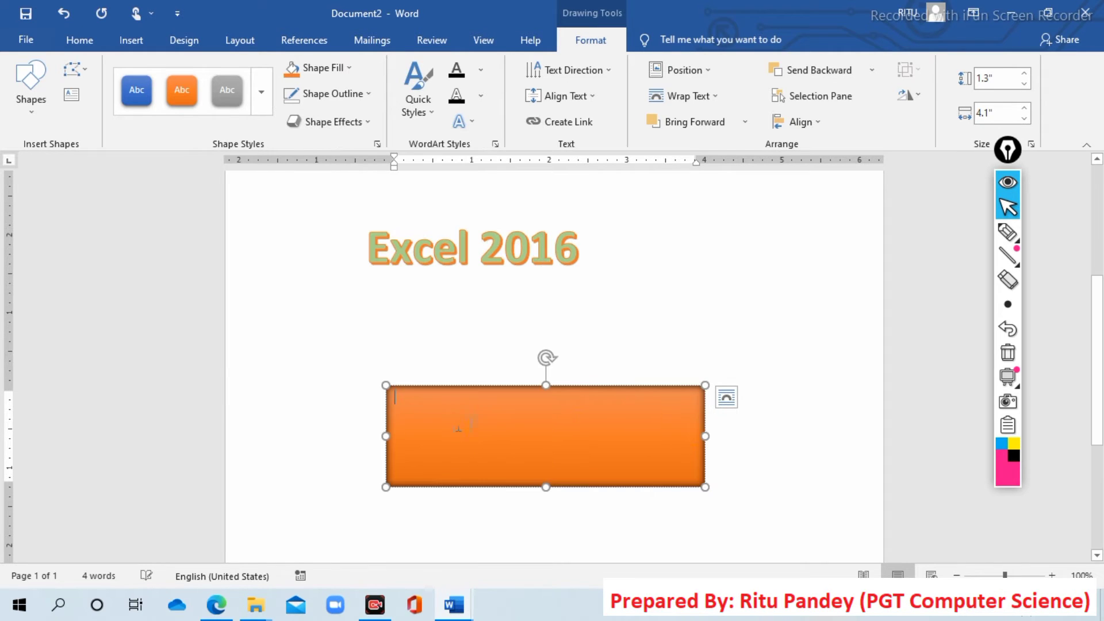
{"action": "left_click", "coordinate": [819, 443]}
{"action": "scroll", "coordinate": [823, 443], "scroll_direction": "up", "scroll_amount": 3}
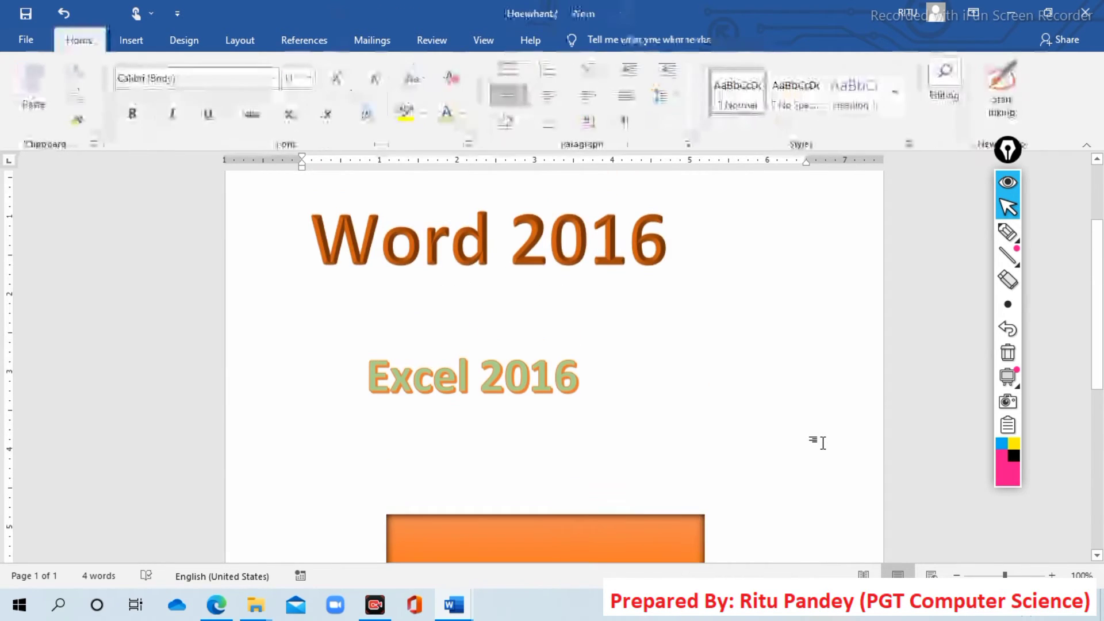
{"action": "scroll", "coordinate": [766, 377], "scroll_direction": "down", "scroll_amount": 3}
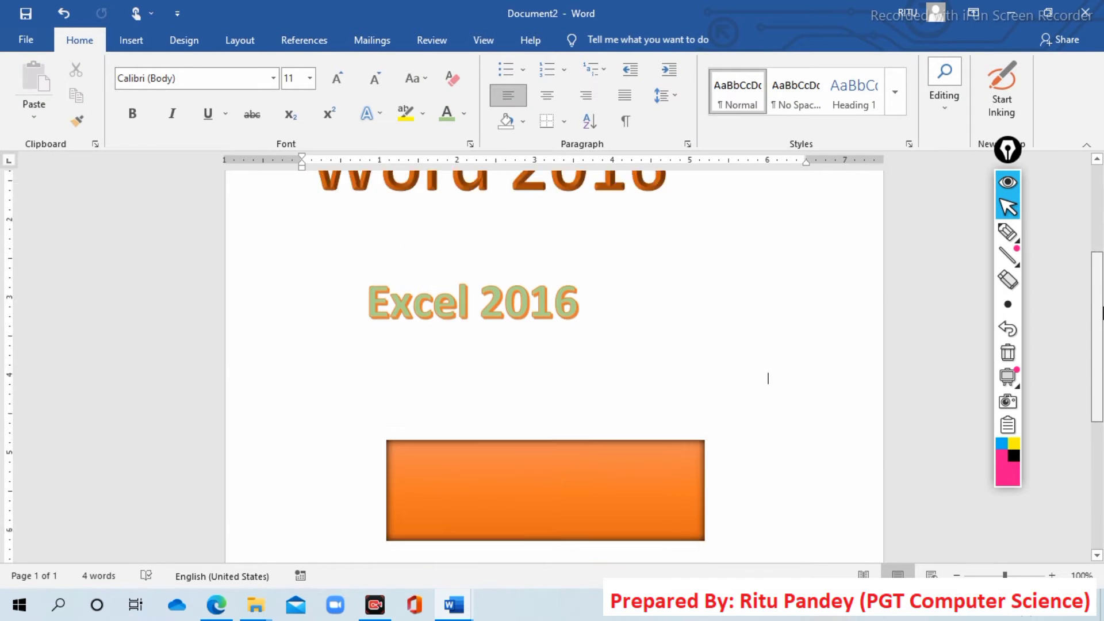
{"action": "left_click", "coordinate": [649, 458]}
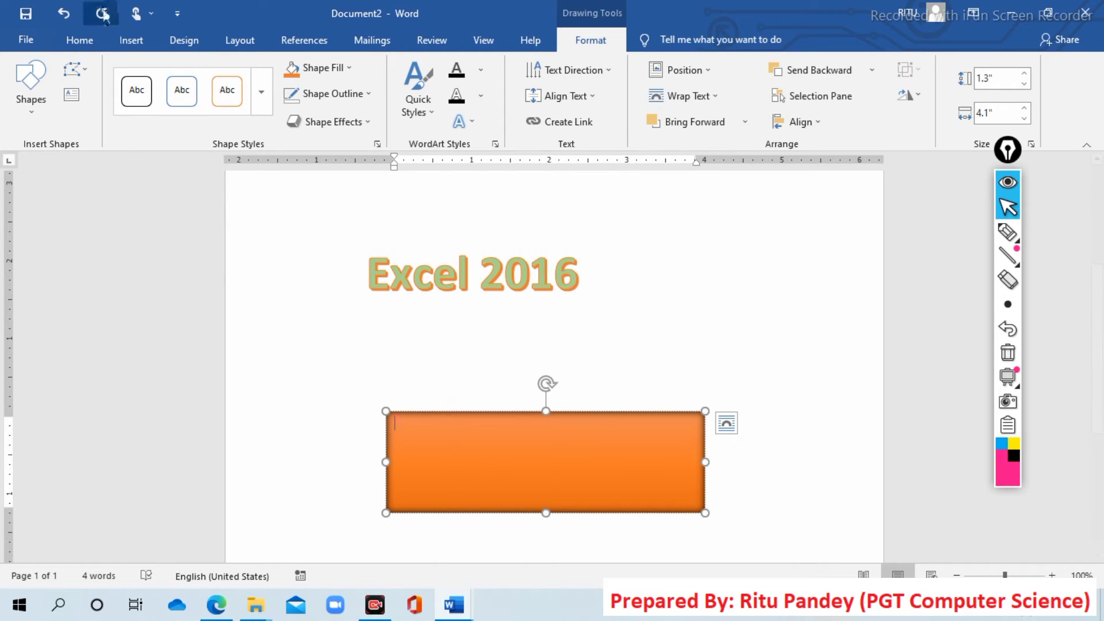
Step: Set the orange box's font to Monotype Corsiva, 24 pt, bold, in dark red
{"action": "left_click", "coordinate": [79, 44]}
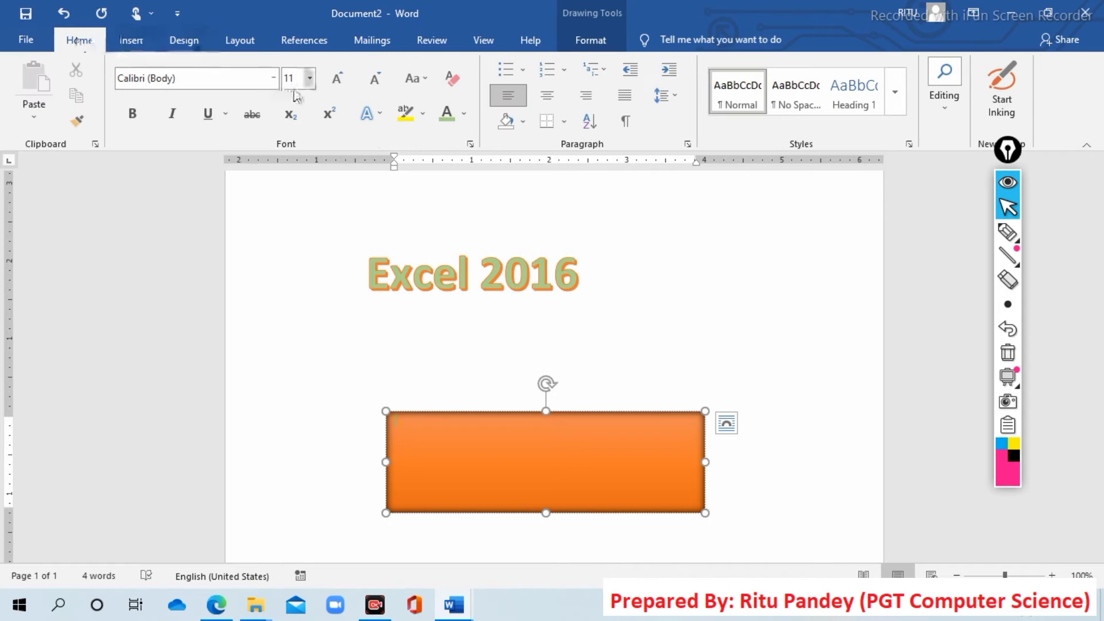
{"action": "left_click", "coordinate": [310, 79]}
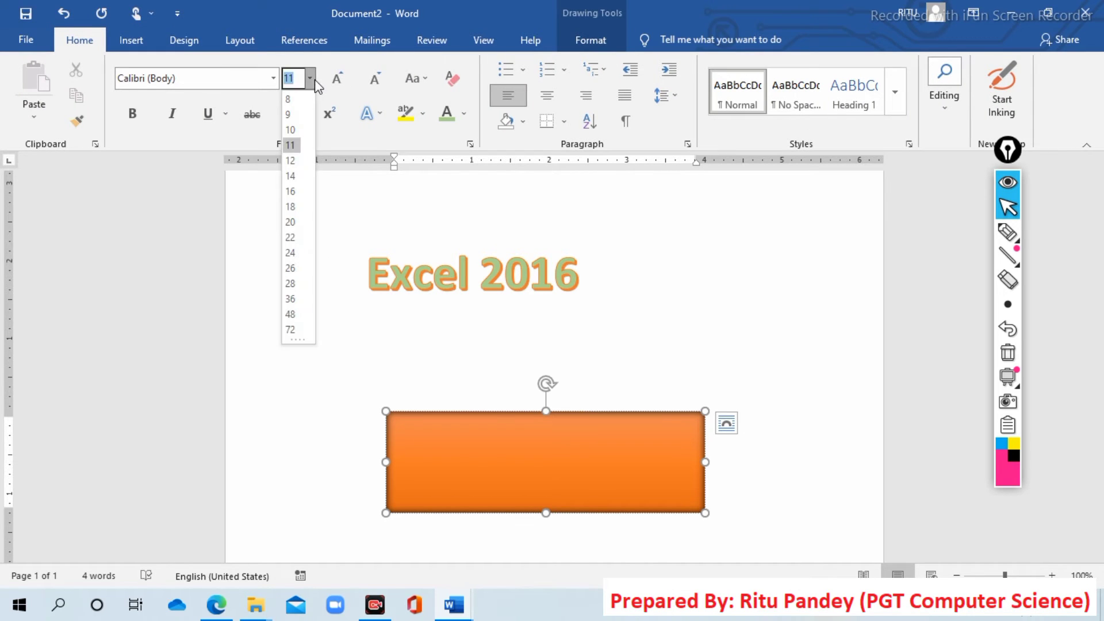
{"action": "left_click", "coordinate": [290, 253]}
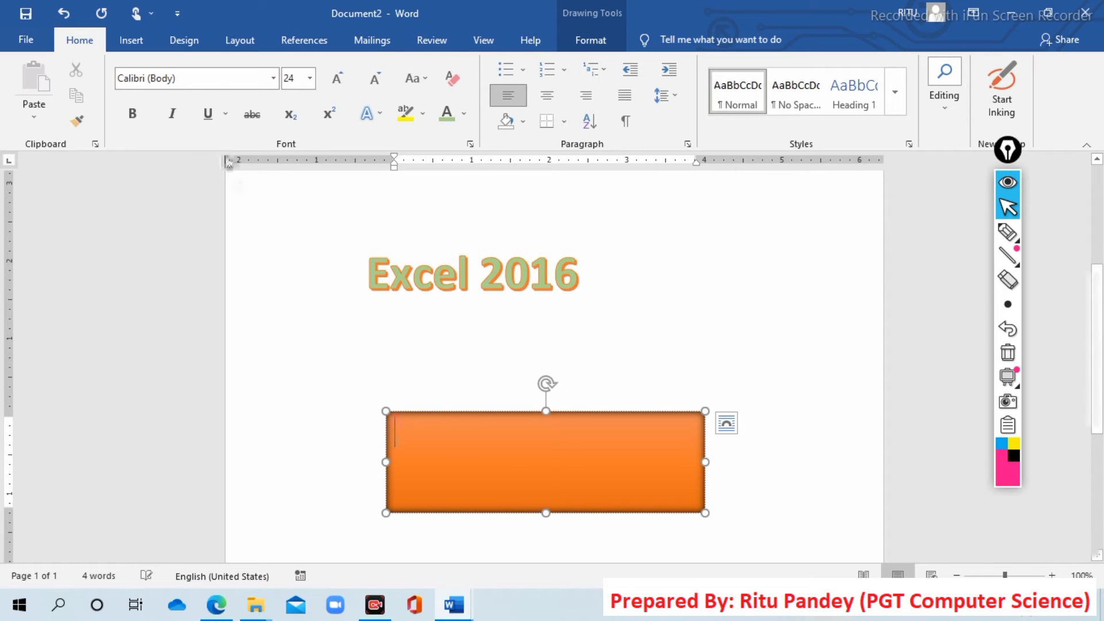
{"action": "left_click", "coordinate": [133, 113]}
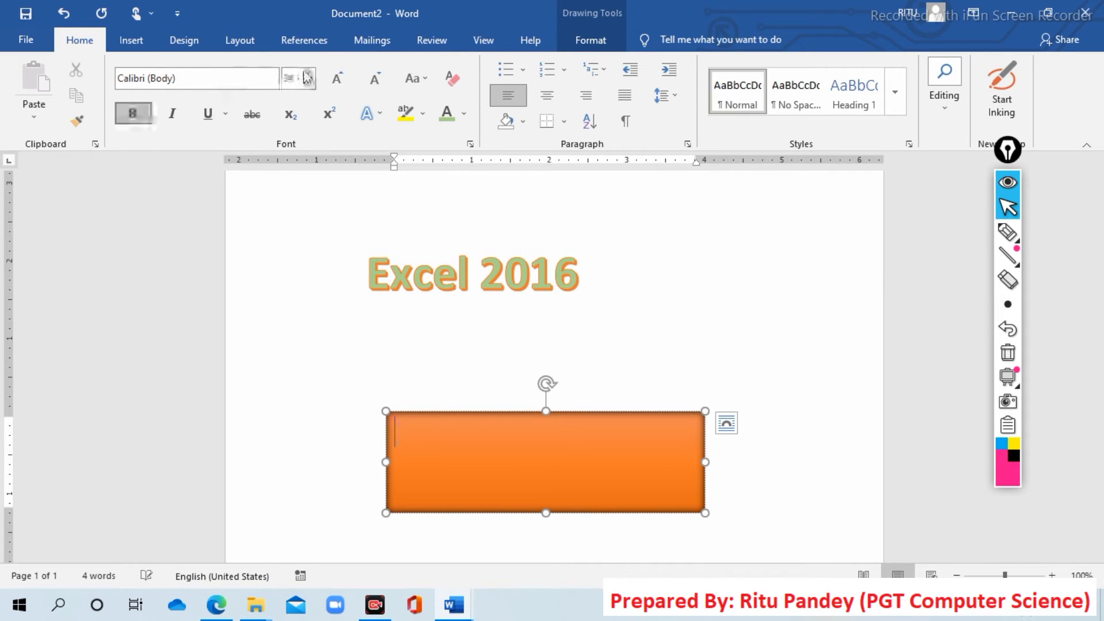
{"action": "left_click", "coordinate": [239, 78]}
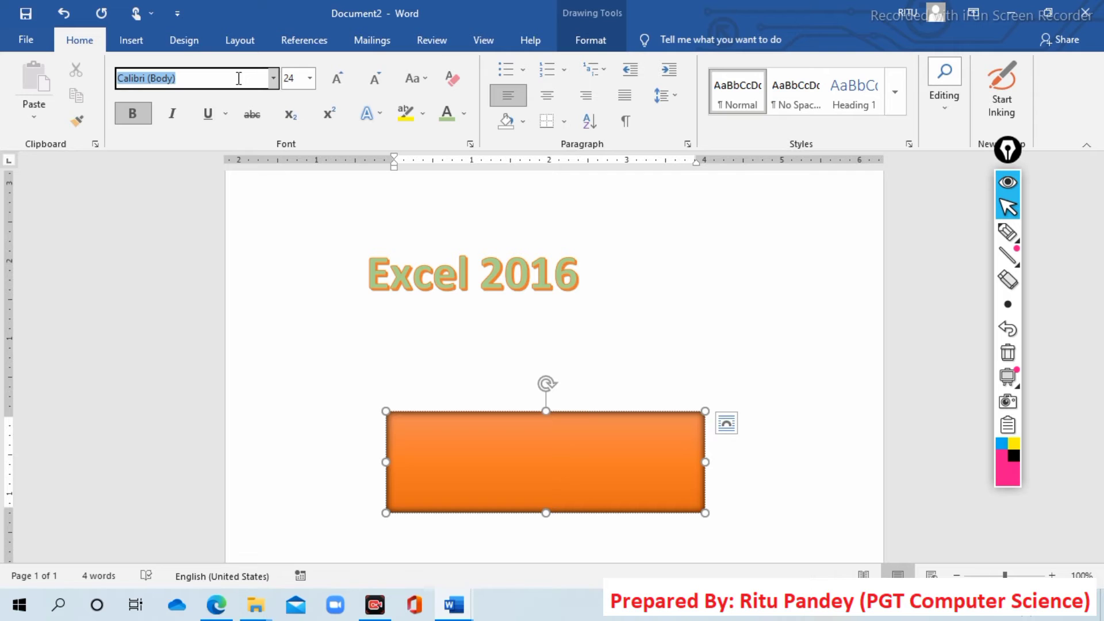
{"action": "type", "text": "Mo"}
{"action": "type", "text": "notype Corsiva"}
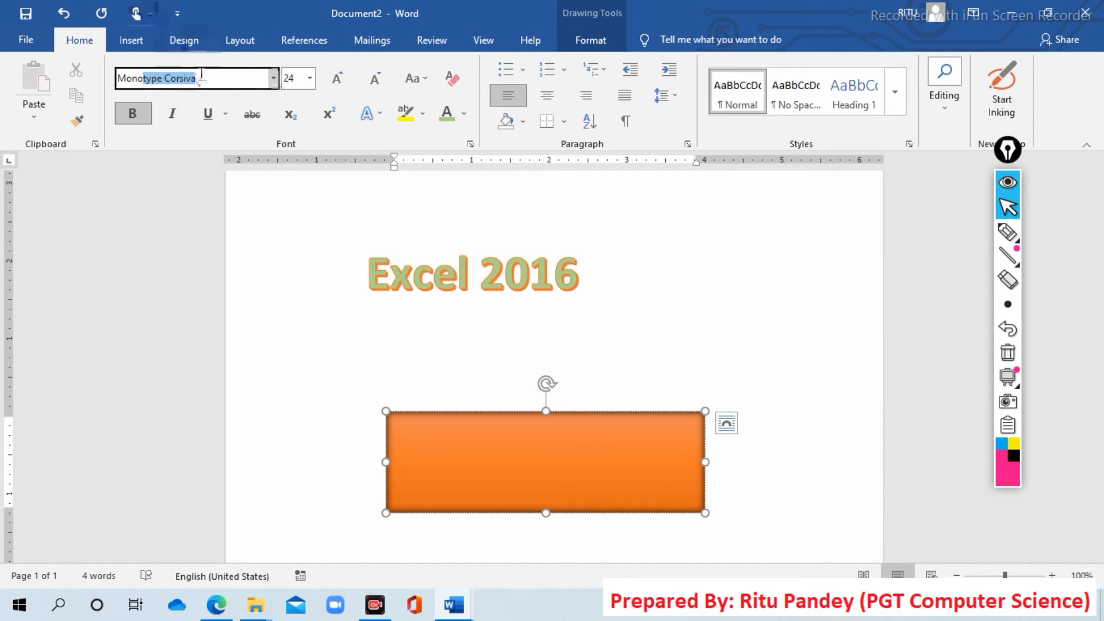
{"action": "left_click", "coordinate": [213, 77]}
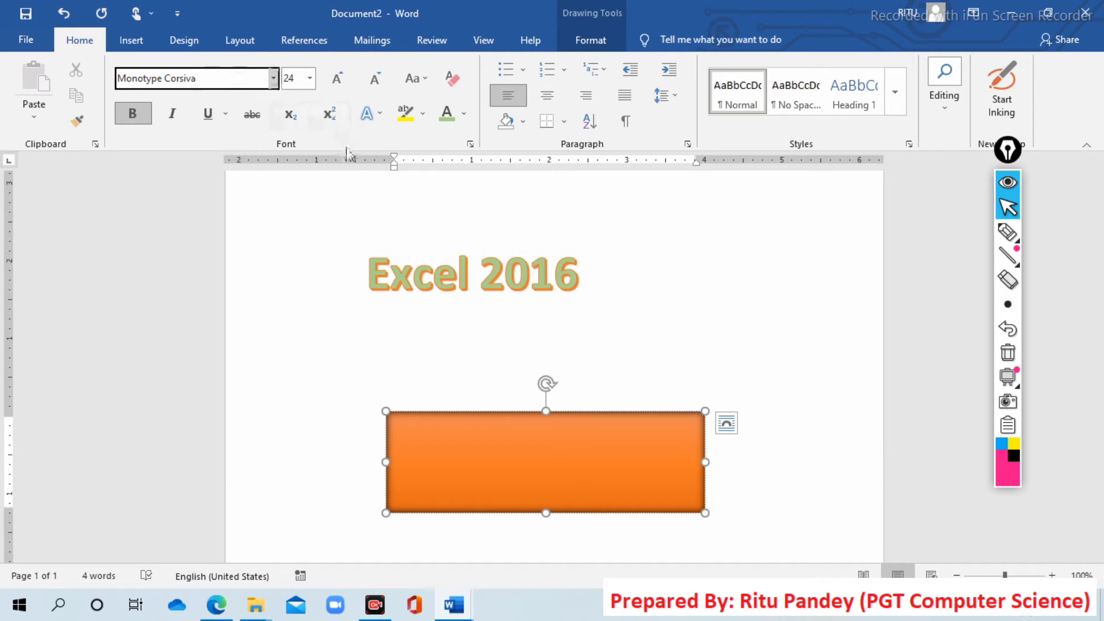
{"action": "left_click", "coordinate": [481, 454]}
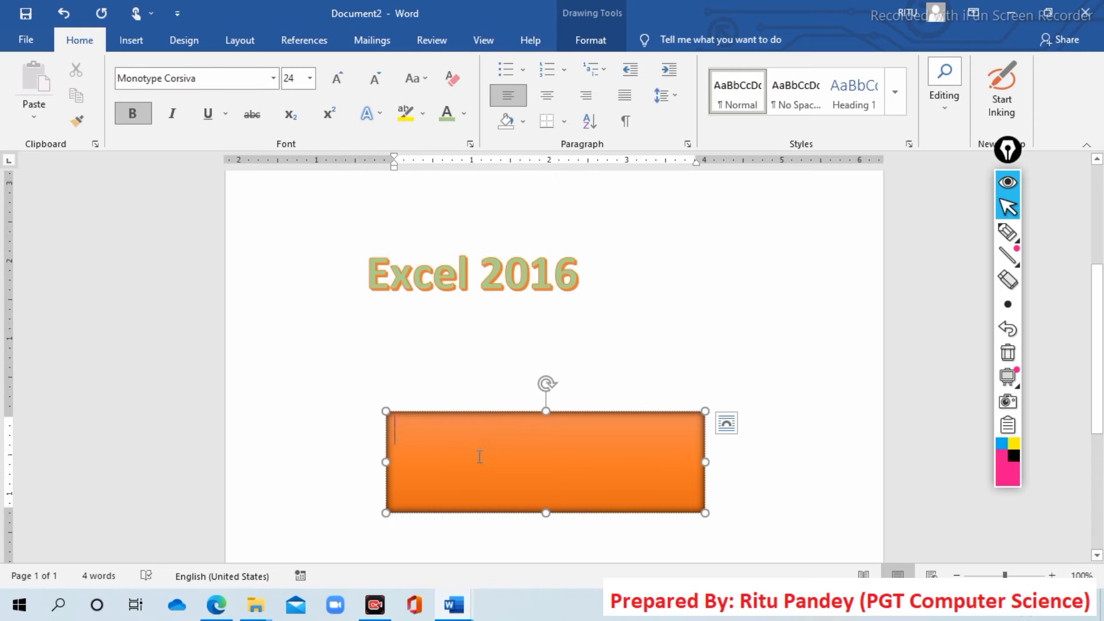
{"action": "left_click", "coordinate": [463, 116]}
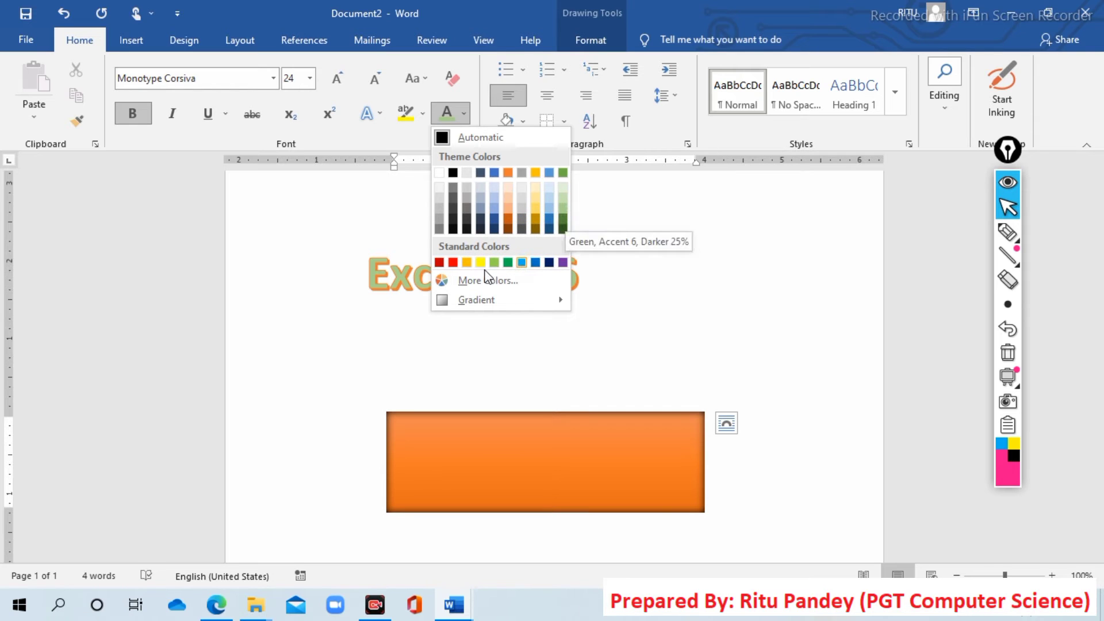
{"action": "left_click", "coordinate": [441, 262]}
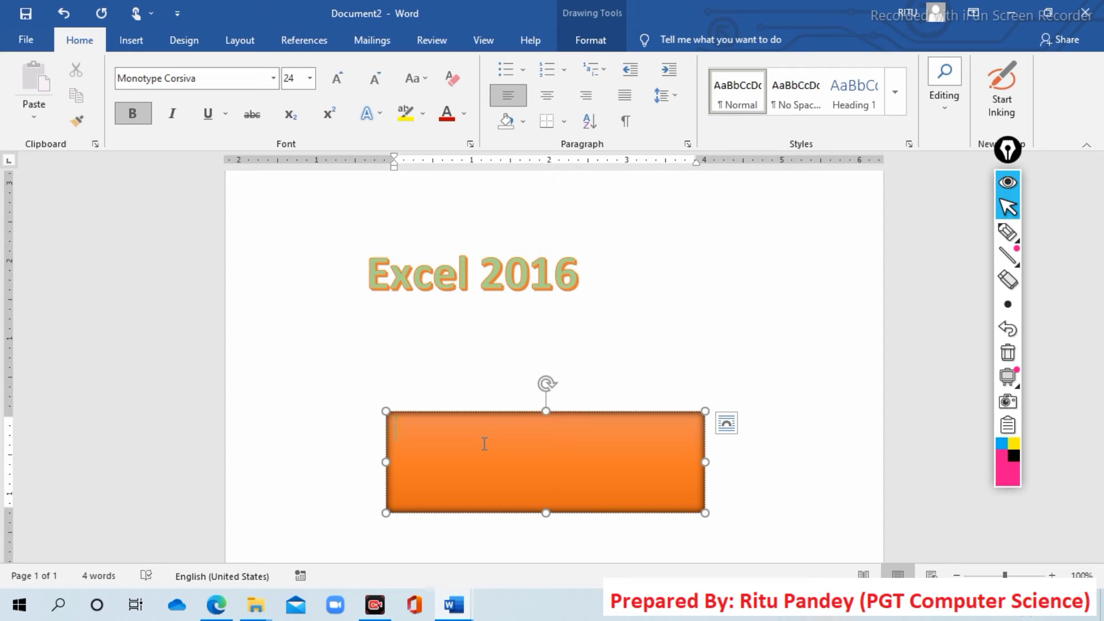
Step: Type 'Word 2016' into the orange box and shrink the box to fit the text
{"action": "type", "text": "W"}
{"action": "type", "text": "ord"}
{"action": "type", "text": " 2016"}
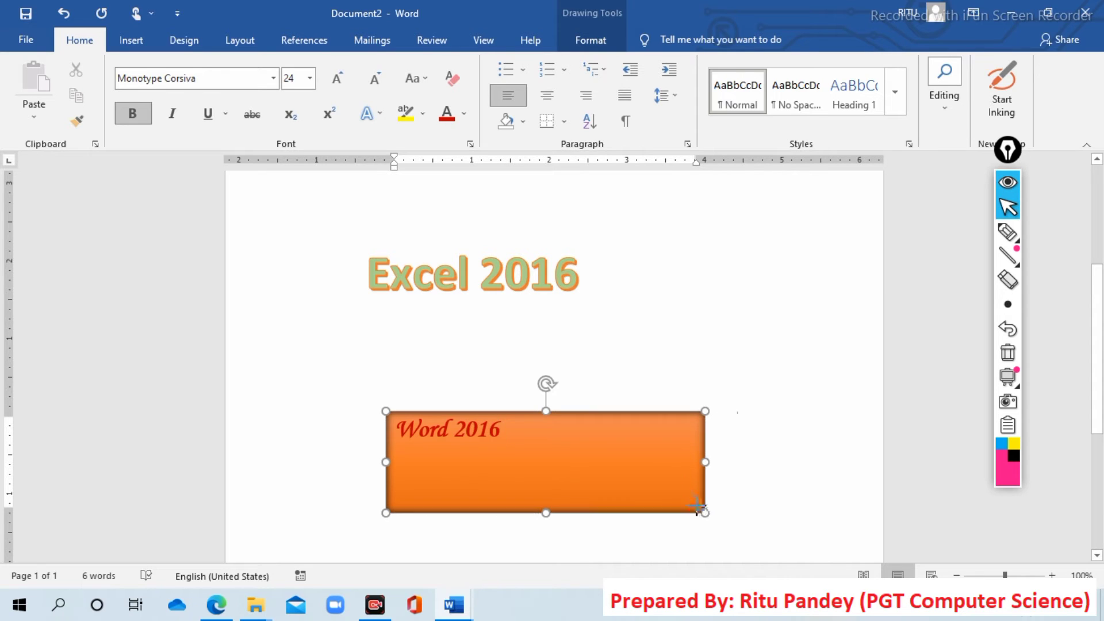
{"action": "left_click_drag", "start_coordinate": [703, 510], "coordinate": [677, 499]}
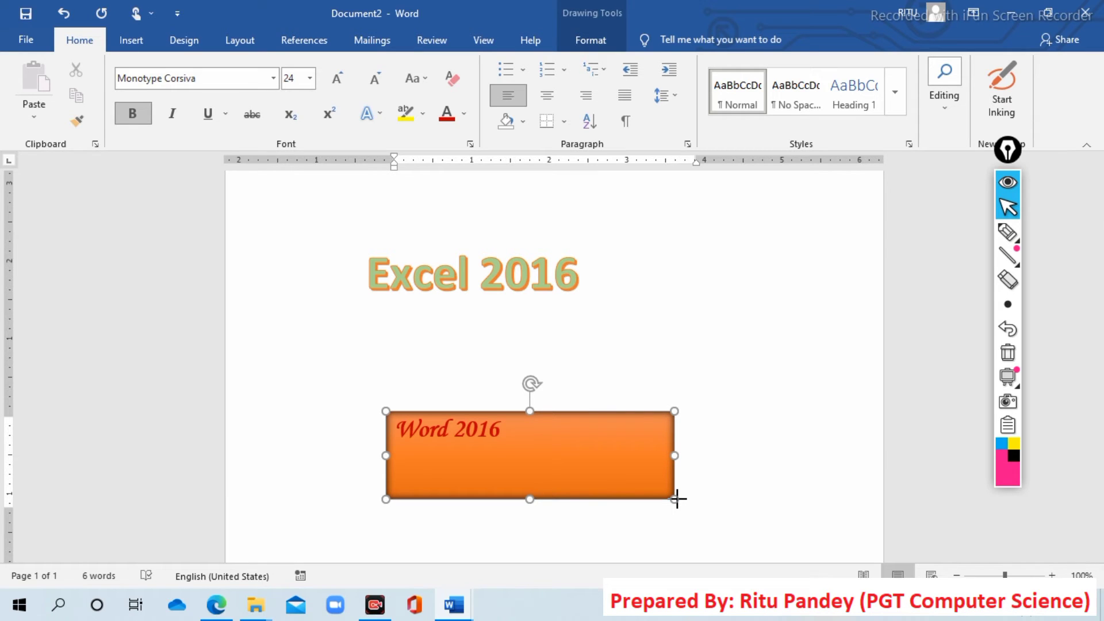
{"action": "left_click_drag", "start_coordinate": [677, 498], "coordinate": [514, 452]}
{"action": "key", "text": "Tab"}
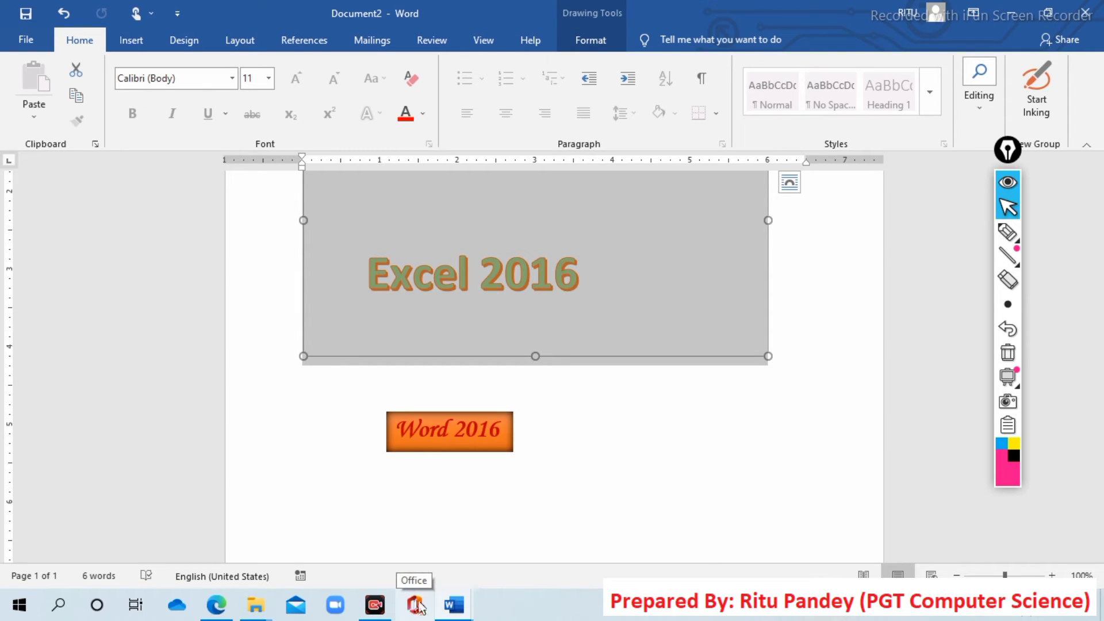
{"action": "mouse_move", "coordinate": [454, 606]}
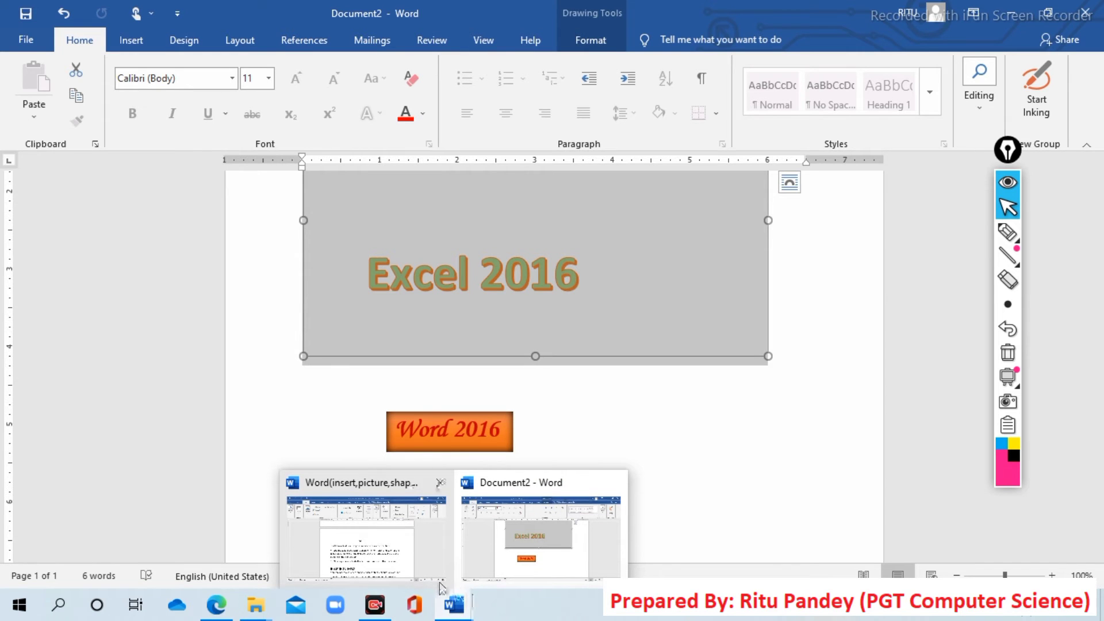
{"action": "left_click", "coordinate": [374, 565]}
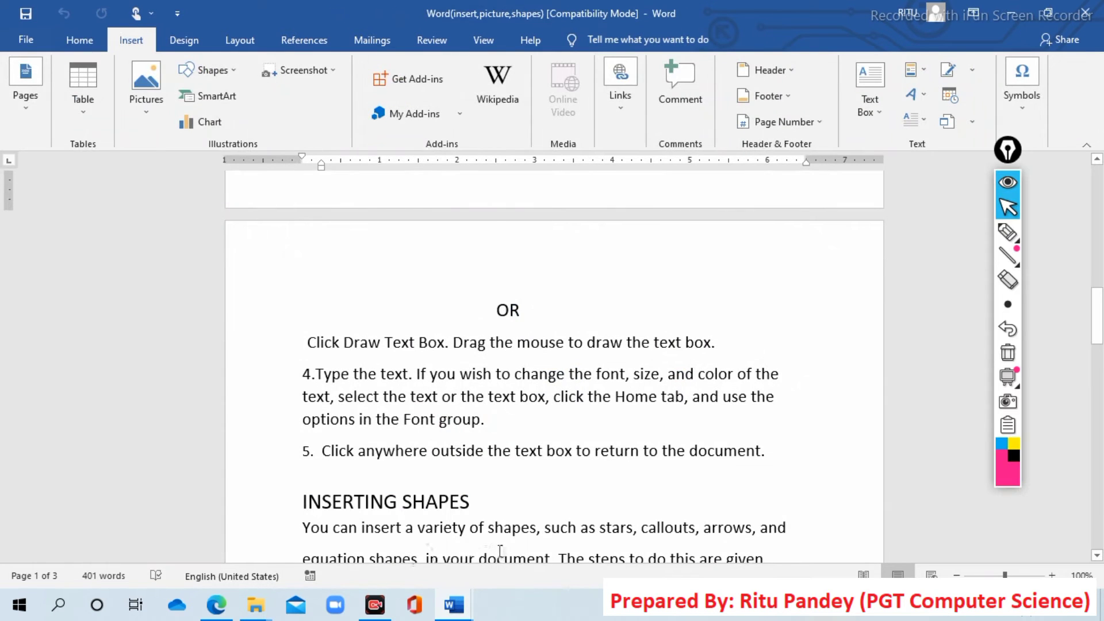
{"action": "left_click", "coordinate": [496, 553]}
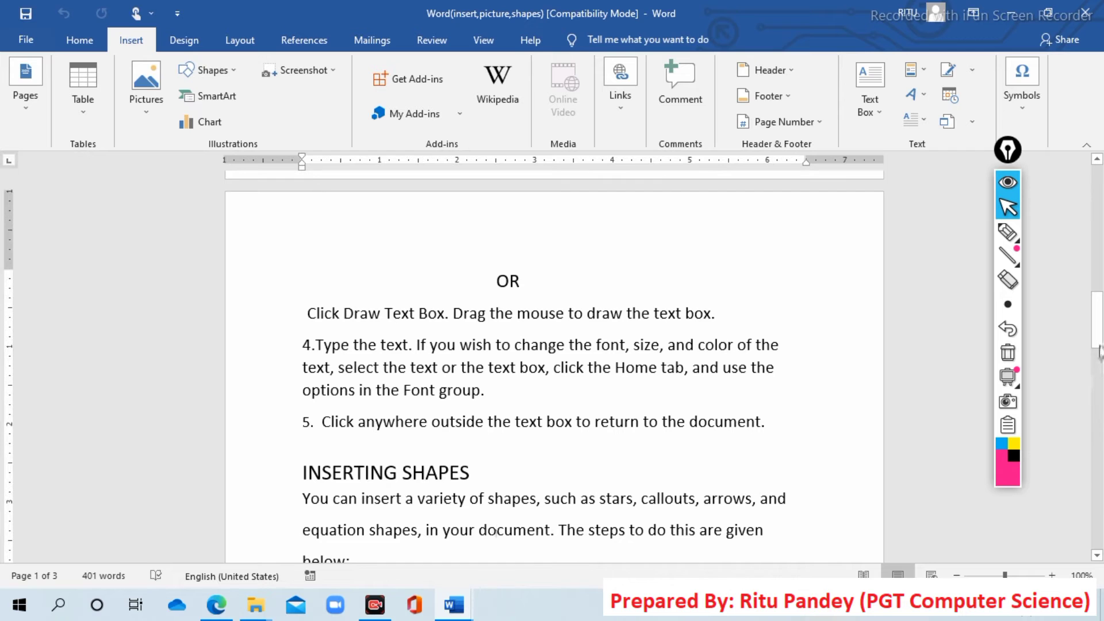
{"action": "left_click_drag", "start_coordinate": [1099, 344], "coordinate": [1102, 383]}
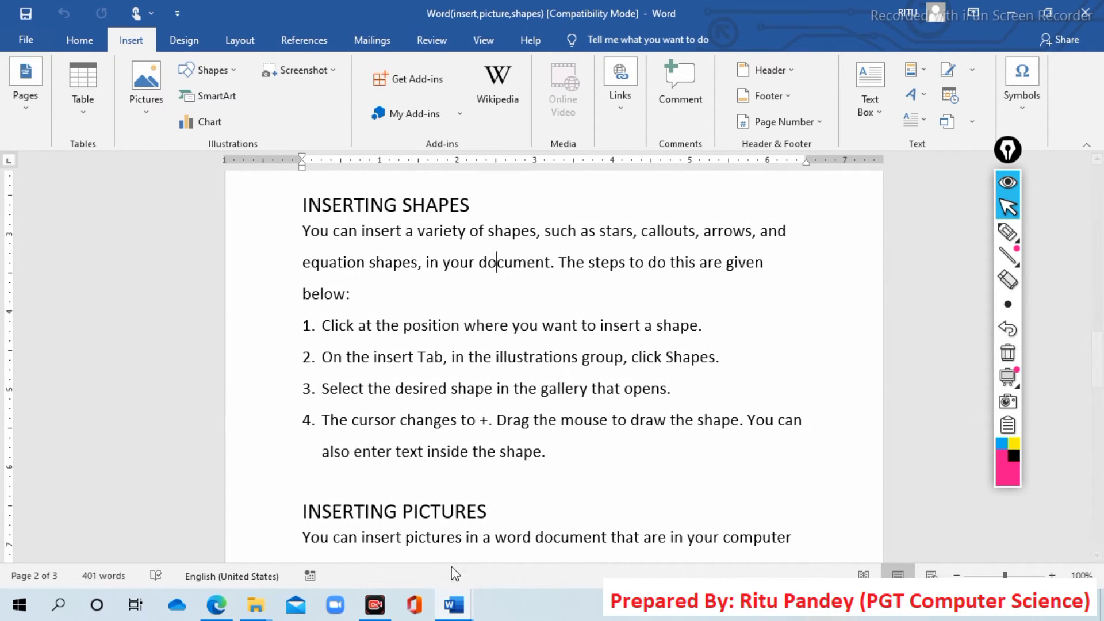
{"action": "mouse_move", "coordinate": [453, 606]}
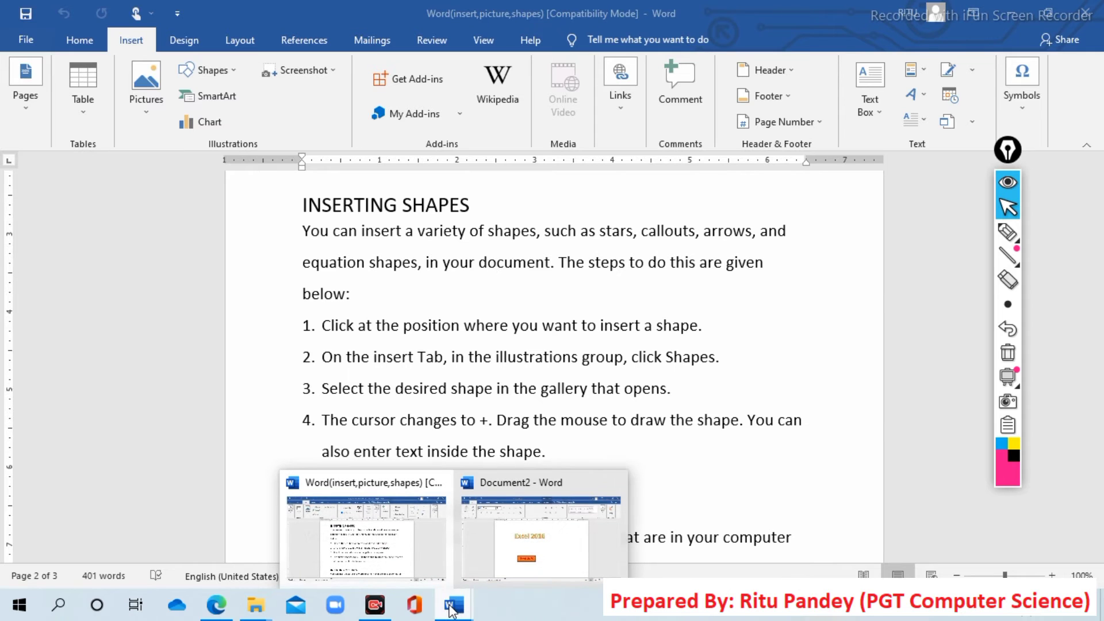
{"action": "left_click", "coordinate": [511, 581]}
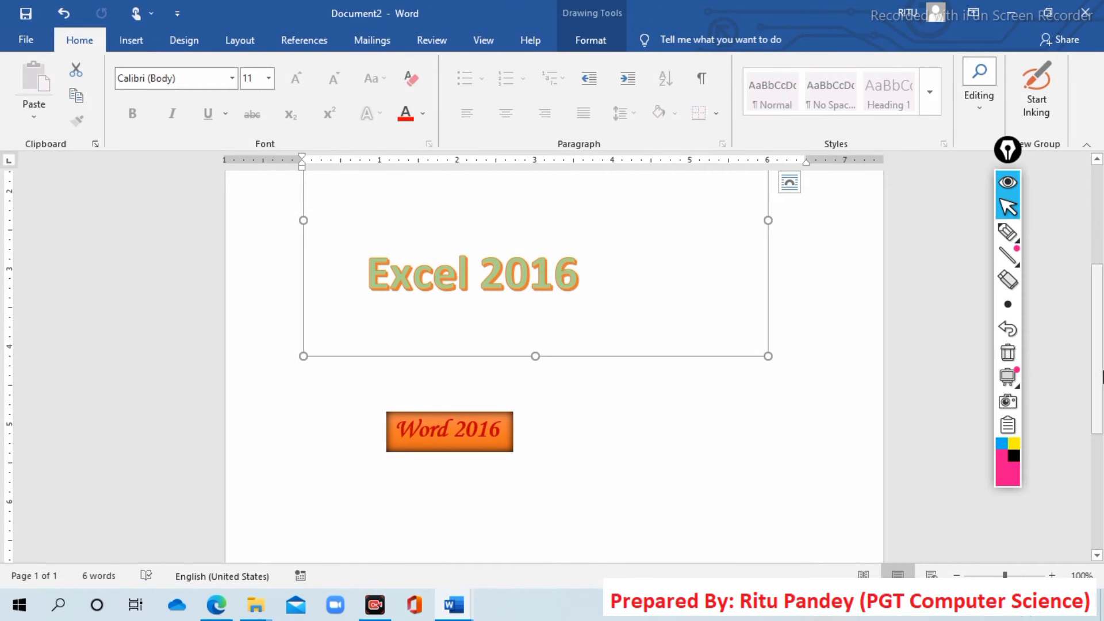
{"action": "left_click_drag", "start_coordinate": [1102, 376], "coordinate": [1102, 437]}
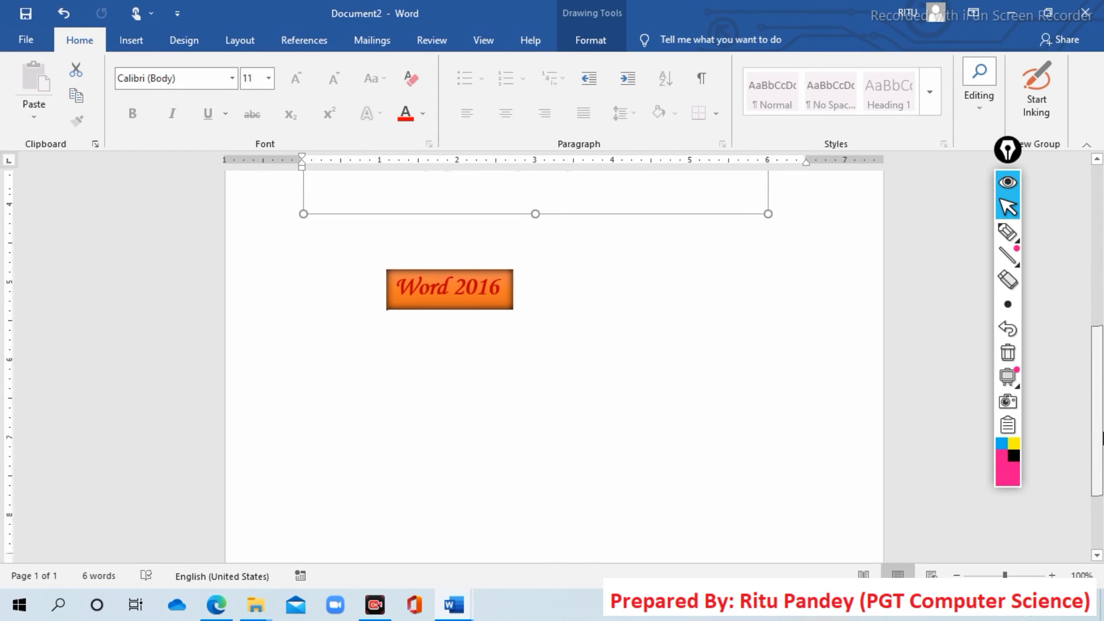
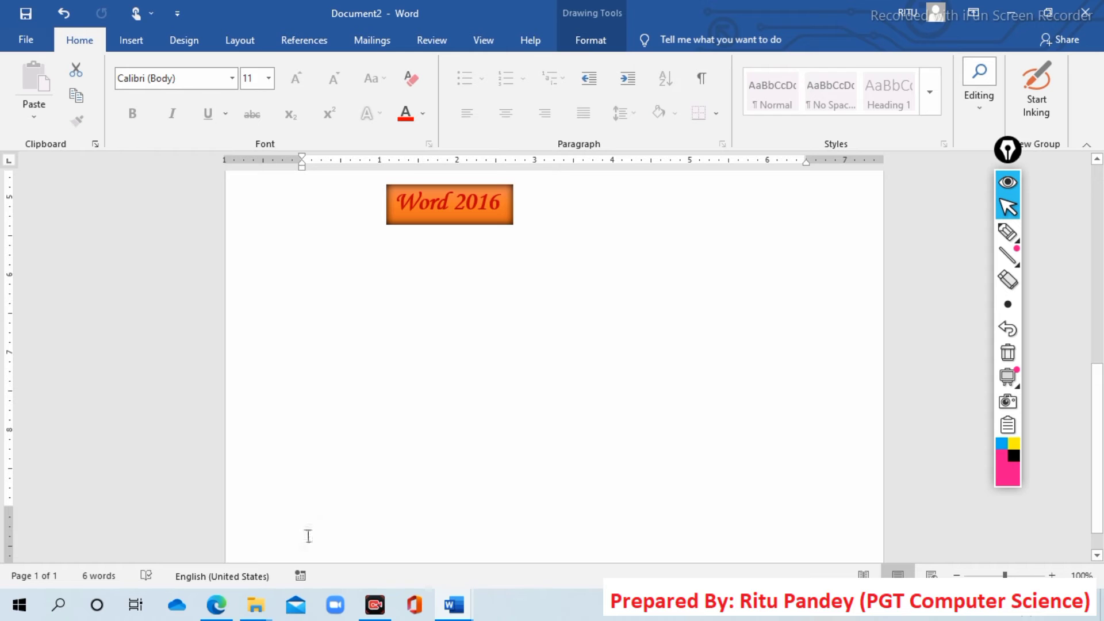
Step: Switch to the Word(insert,picture,shapes) notes window showing the Inserting Shapes steps
{"action": "left_click", "coordinate": [460, 605]}
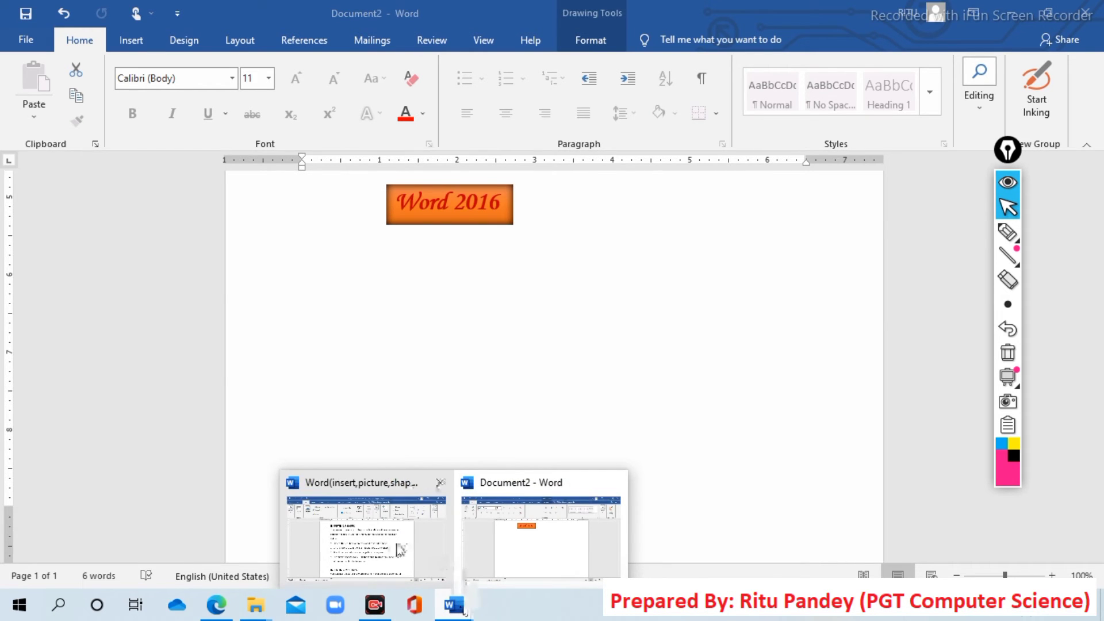
{"action": "left_click", "coordinate": [398, 545]}
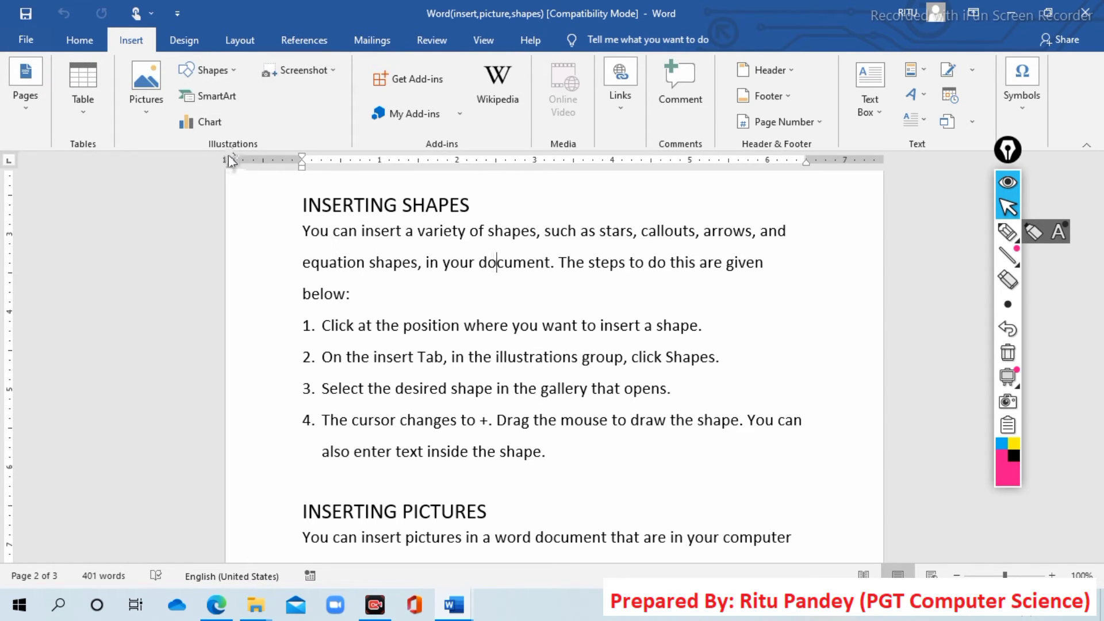
{"action": "left_click", "coordinate": [229, 70]}
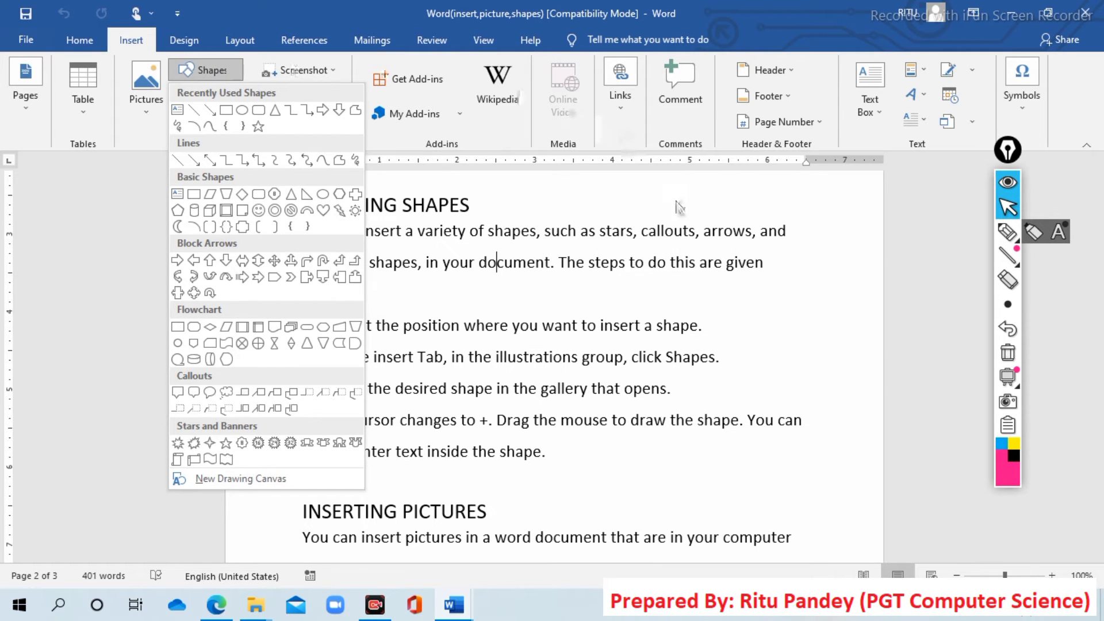
{"action": "left_click", "coordinate": [631, 362]}
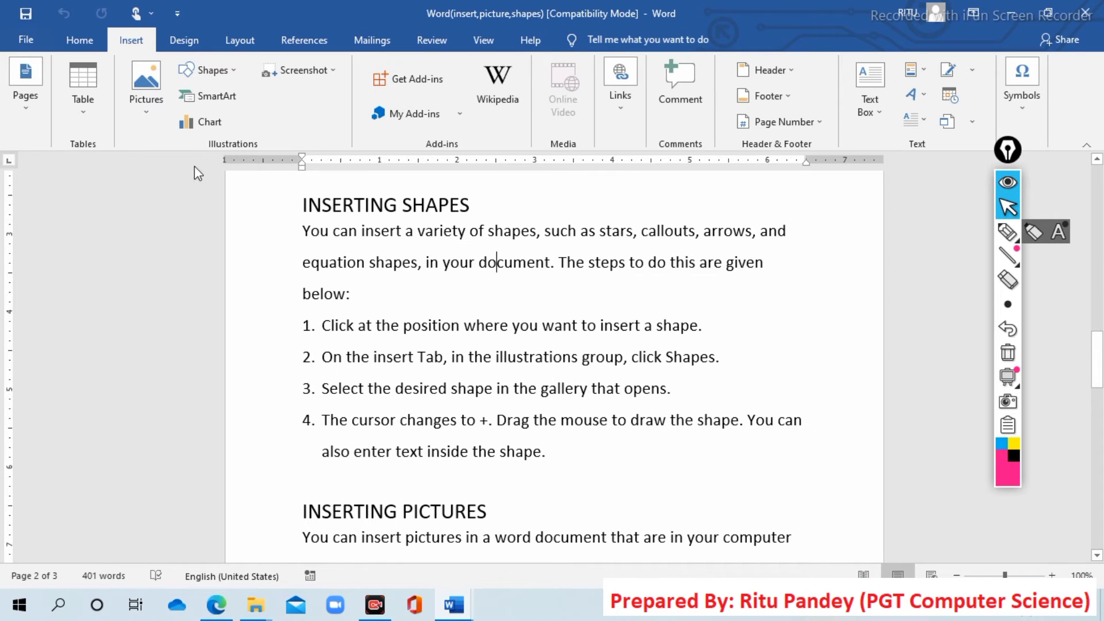
{"action": "left_click", "coordinate": [226, 78]}
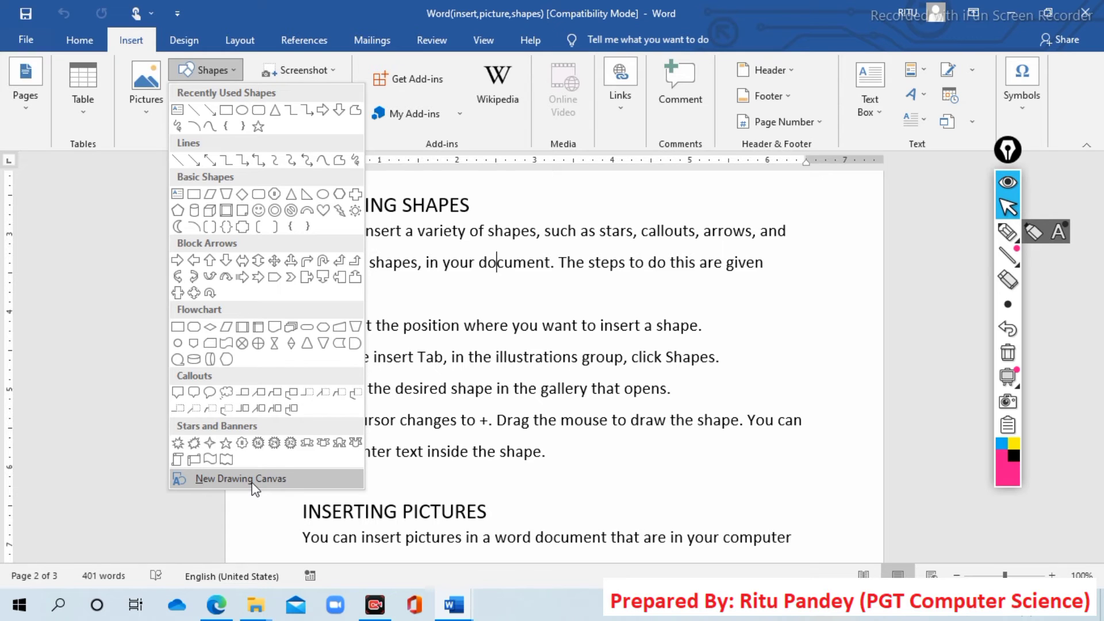
{"action": "left_click", "coordinate": [563, 505]}
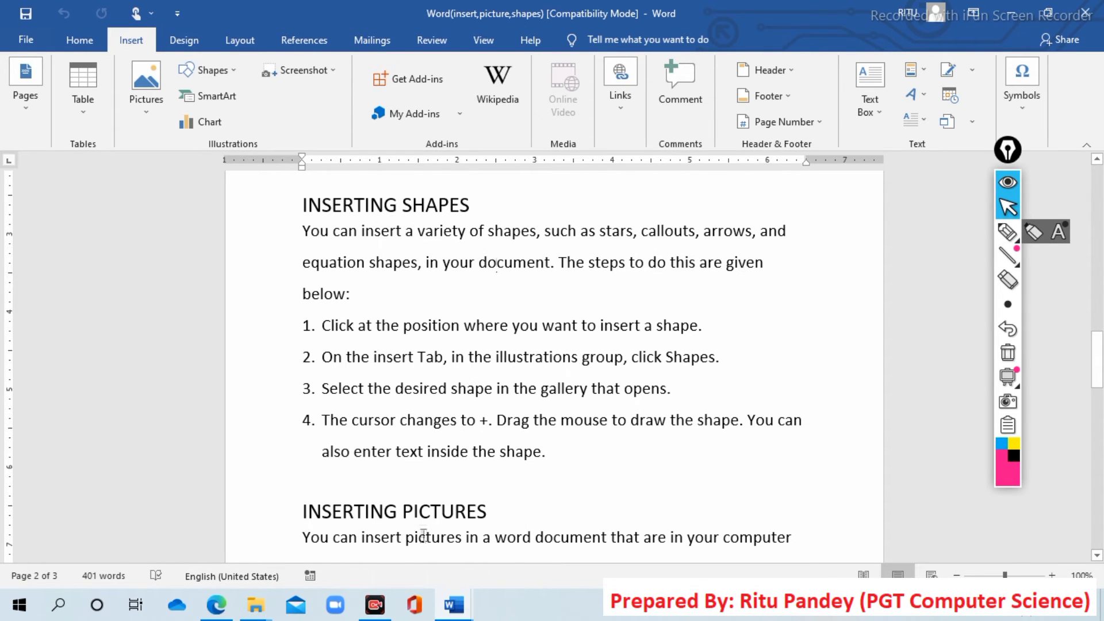
Step: Go back to Document2 and undo the Word 2016 WordArt so the page is empty
{"action": "left_click", "coordinate": [448, 611]}
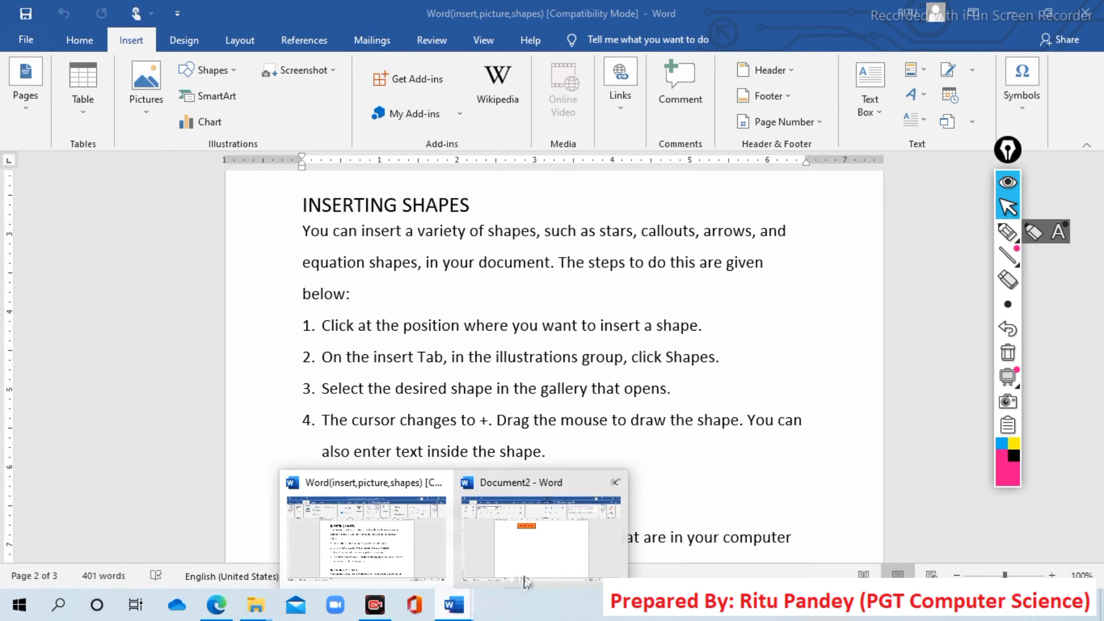
{"action": "left_click", "coordinate": [524, 575]}
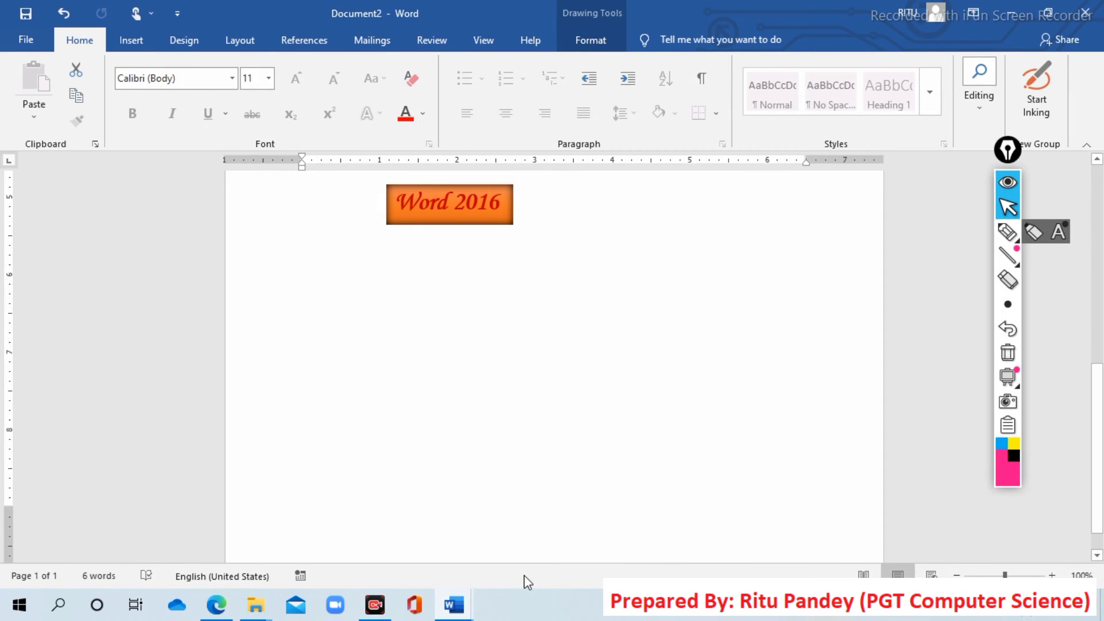
{"action": "key", "text": "ctrl+z"}
{"action": "key", "text": "ctrl+z"}
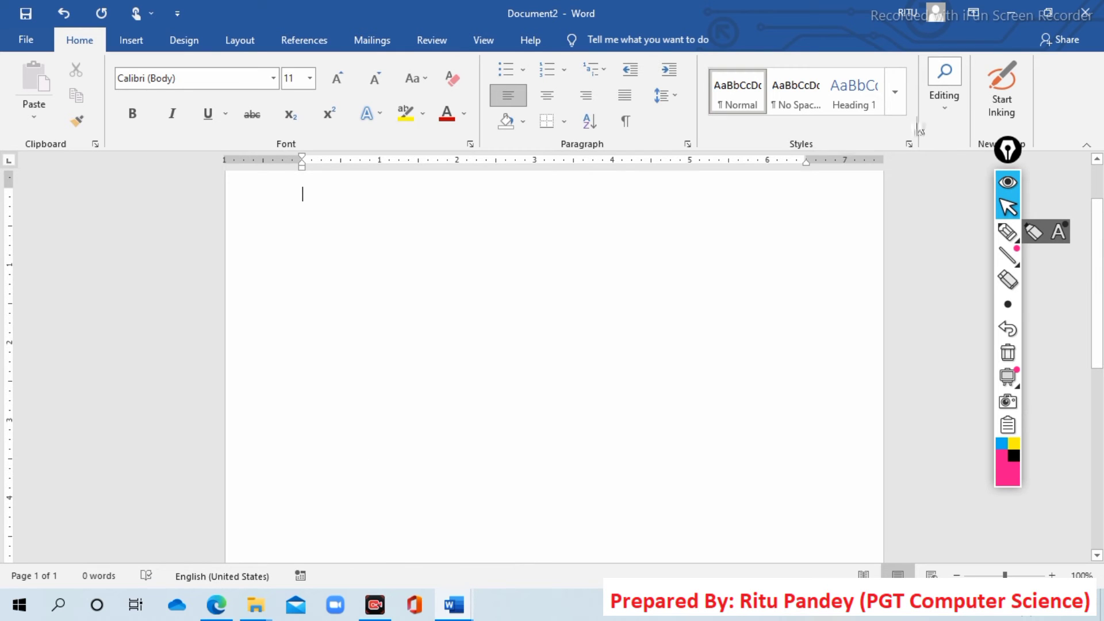
{"action": "left_click_drag", "start_coordinate": [1007, 149], "coordinate": [779, 575]}
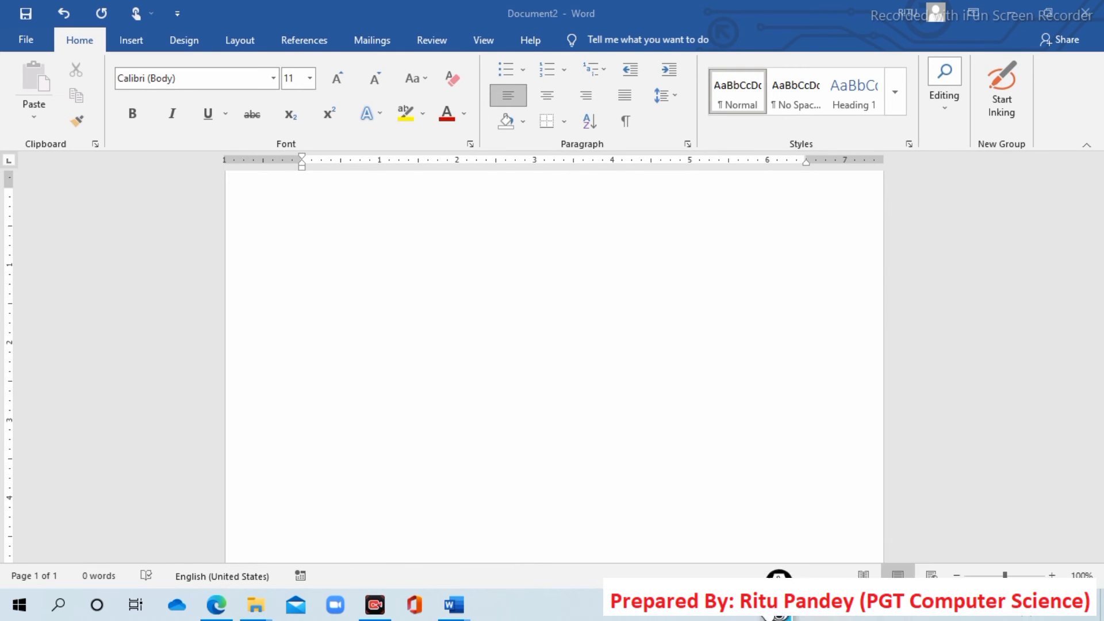
{"action": "left_click_drag", "start_coordinate": [773, 616], "coordinate": [749, 620]}
Step: Insert a new 6" by 3.5" drawing canvas from the Shapes gallery
{"action": "left_click", "coordinate": [127, 42]}
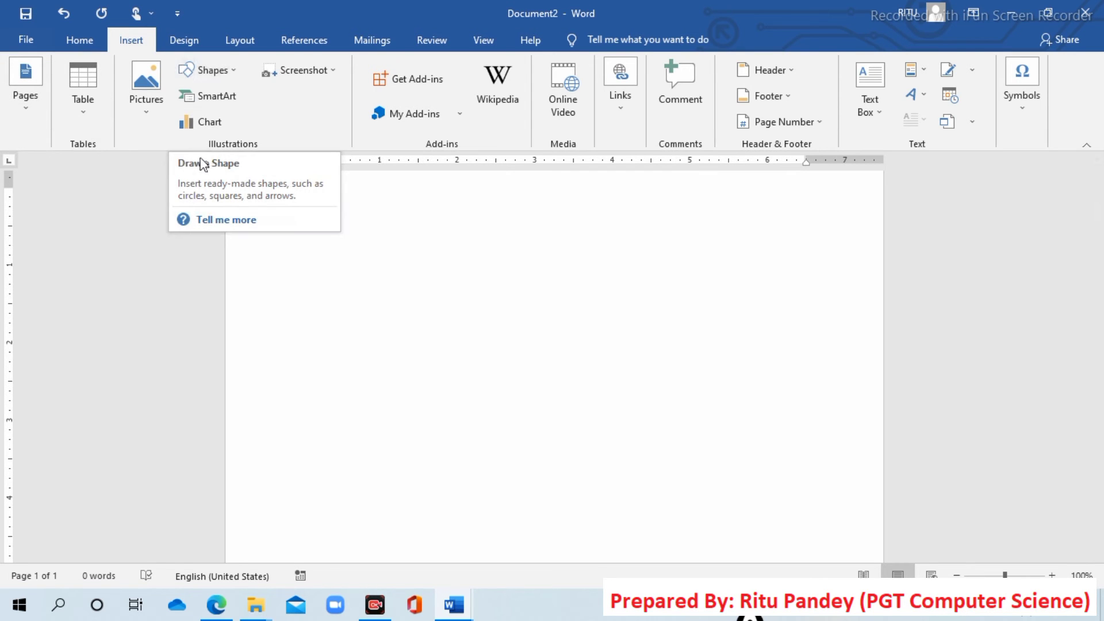
{"action": "left_click", "coordinate": [227, 76]}
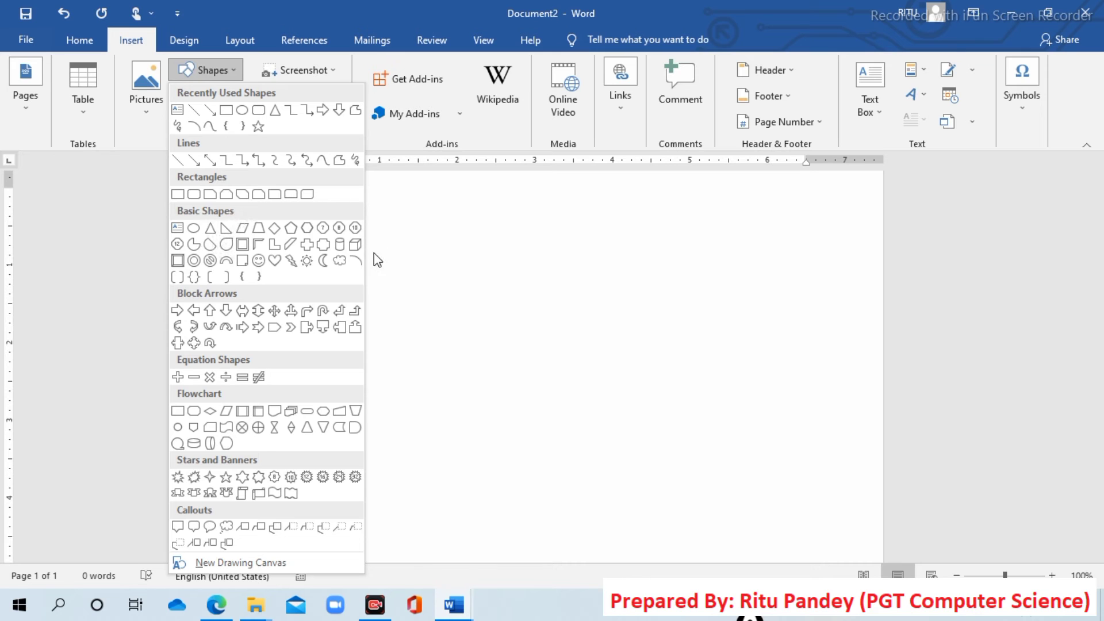
{"action": "left_click", "coordinate": [259, 262]}
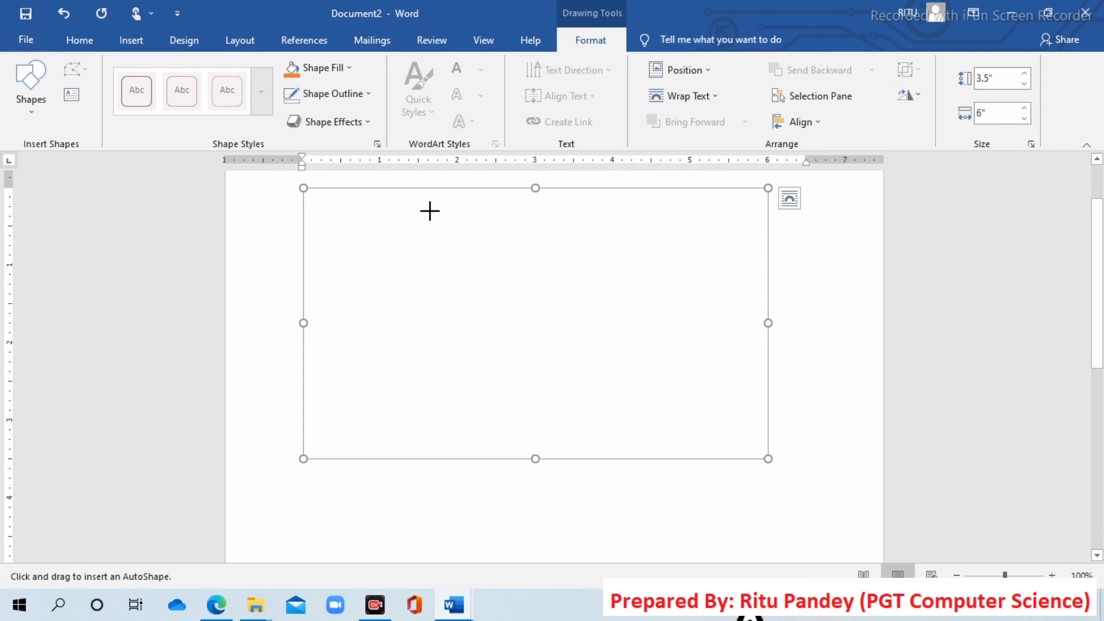
Step: Draw a Smiley Face about 3.29" wide by 2.67" tall inside the canvas
{"action": "left_click_drag", "start_coordinate": [430, 211], "coordinate": [686, 418]}
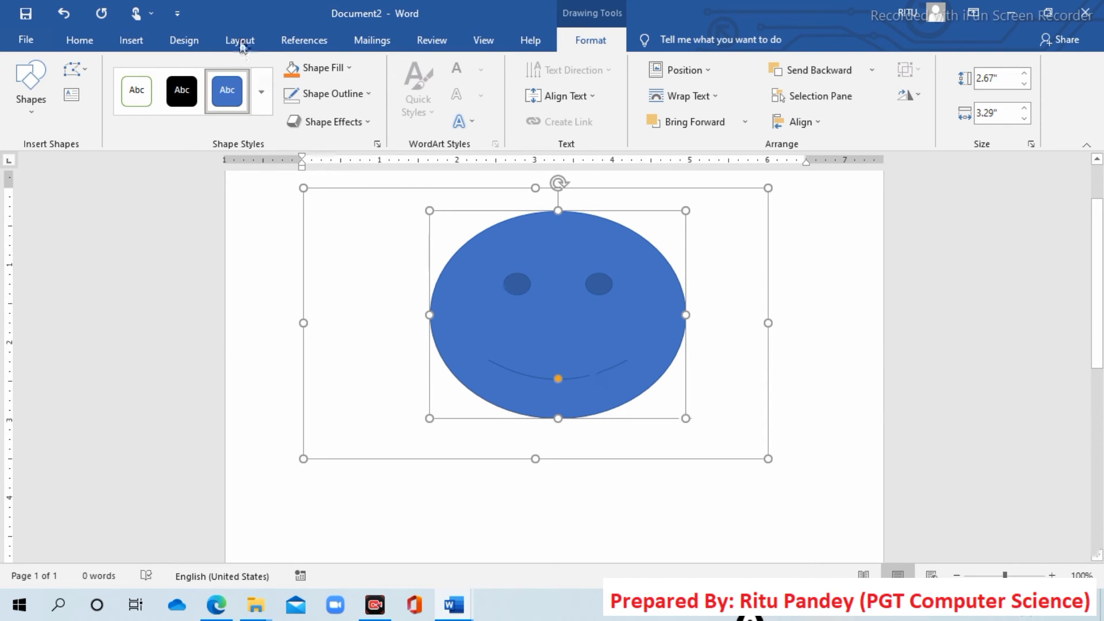
Step: Give the smiley the 'Light 1 Outline, Colored Fill - Gold, Accent 4' style, then show Shape Effects
{"action": "left_click", "coordinate": [260, 95]}
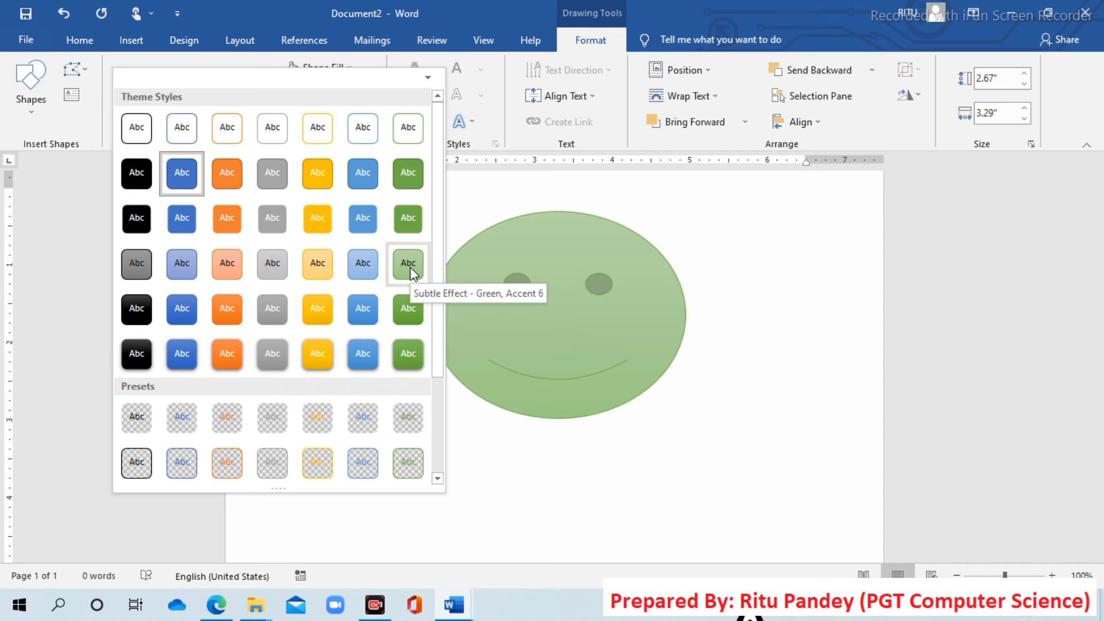
{"action": "left_click", "coordinate": [319, 216]}
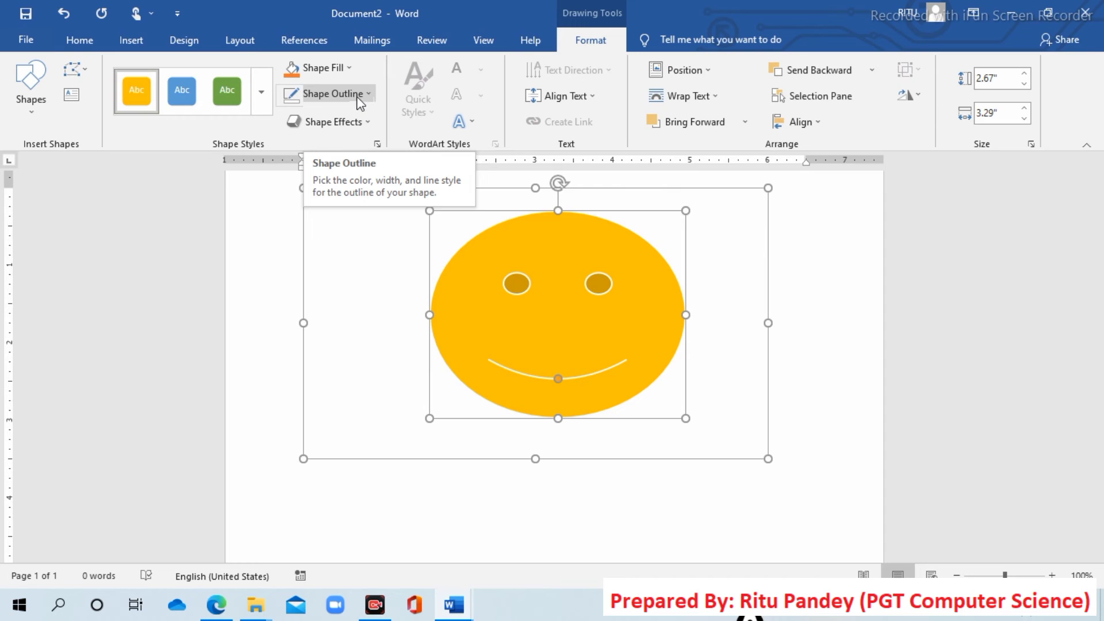
{"action": "left_click", "coordinate": [368, 127]}
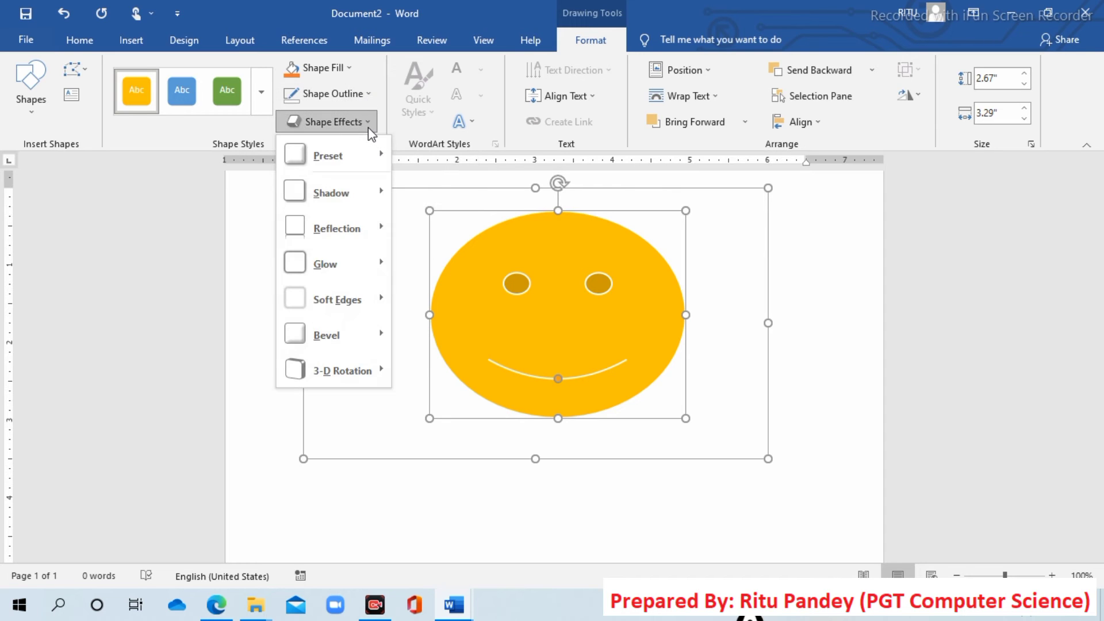
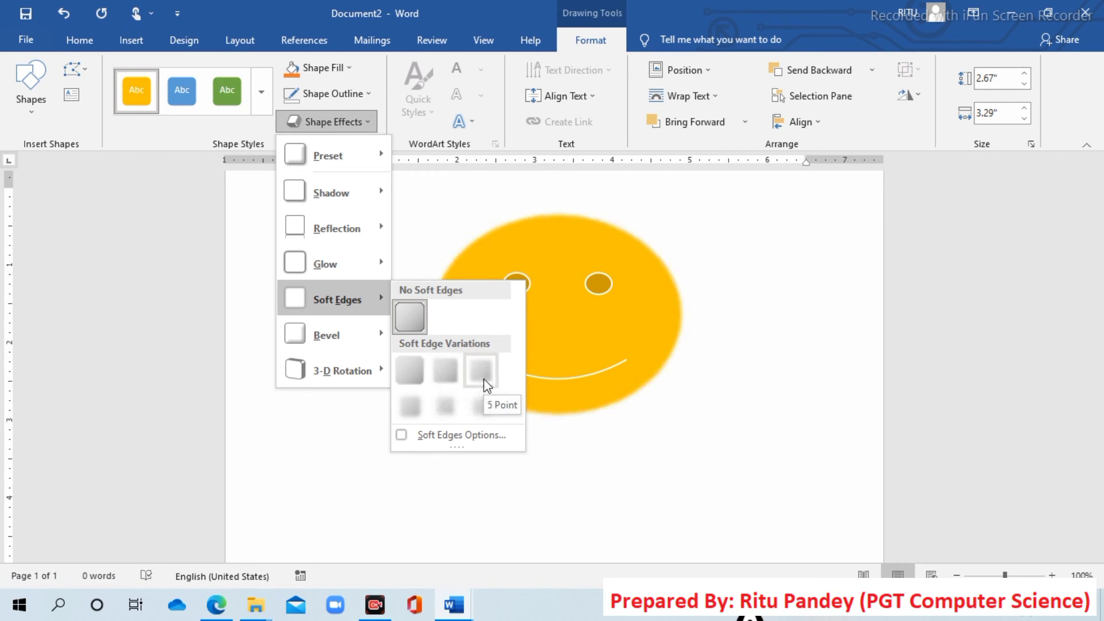
Step: Apply the 5 Point soft-edges effect to the selected yellow smiley shape
{"action": "left_click", "coordinate": [482, 373]}
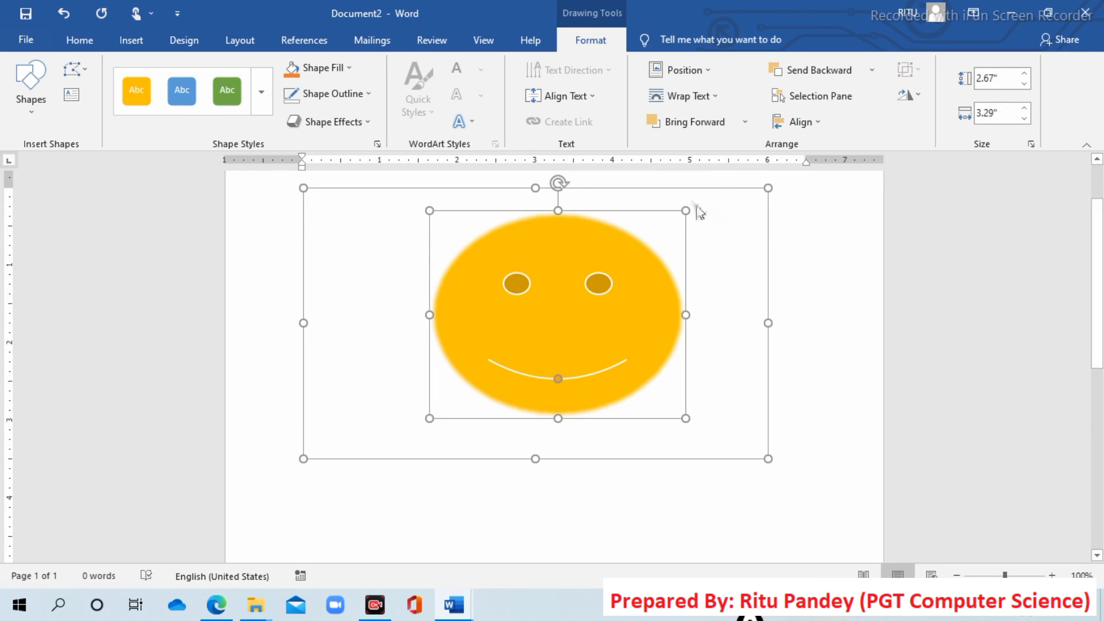
Step: Resize the smiley face to 3.9 × 4.68 inches and extend its drawing canvas to the page edge
{"action": "mouse_move", "coordinate": [682, 212]}
{"action": "left_mouse_down"}
{"action": "mouse_move", "coordinate": [639, 257]}
{"action": "mouse_move", "coordinate": [771, 180]}
{"action": "left_mouse_up"}
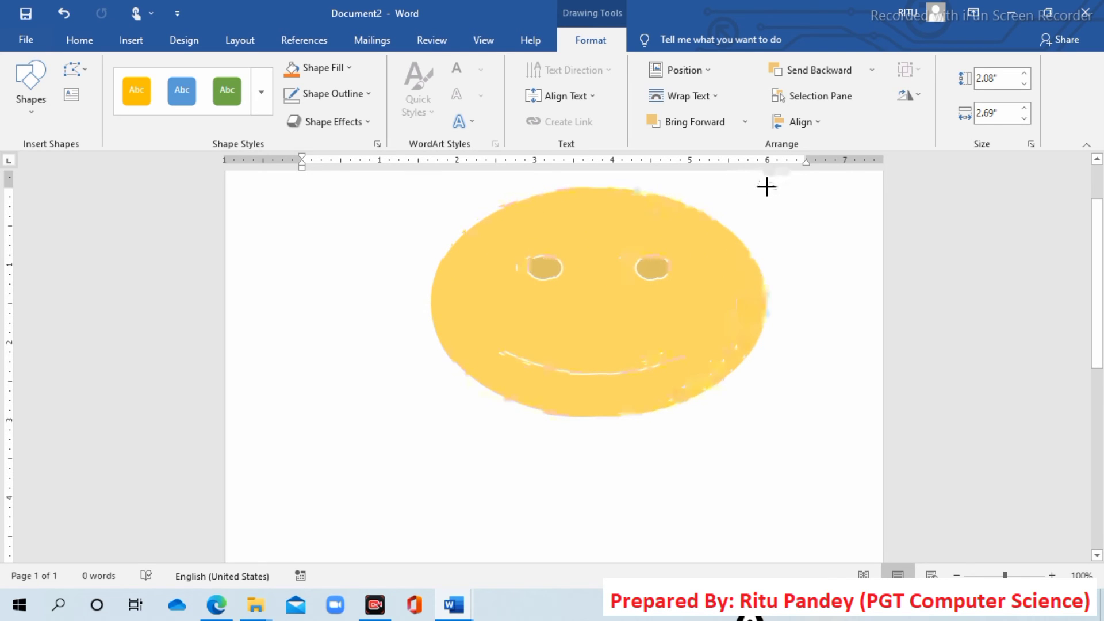
{"action": "left_click_drag", "start_coordinate": [770, 181], "coordinate": [768, 190]}
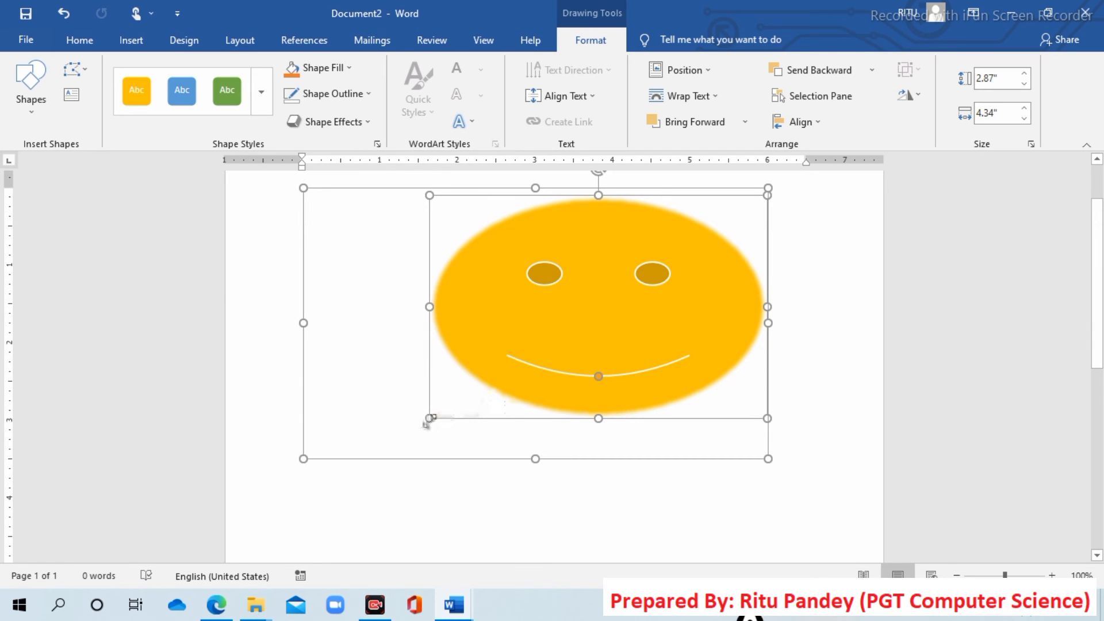
{"action": "mouse_move", "coordinate": [429, 419]}
{"action": "left_mouse_down"}
{"action": "mouse_move", "coordinate": [417, 498]}
{"action": "mouse_move", "coordinate": [597, 453]}
{"action": "left_mouse_up"}
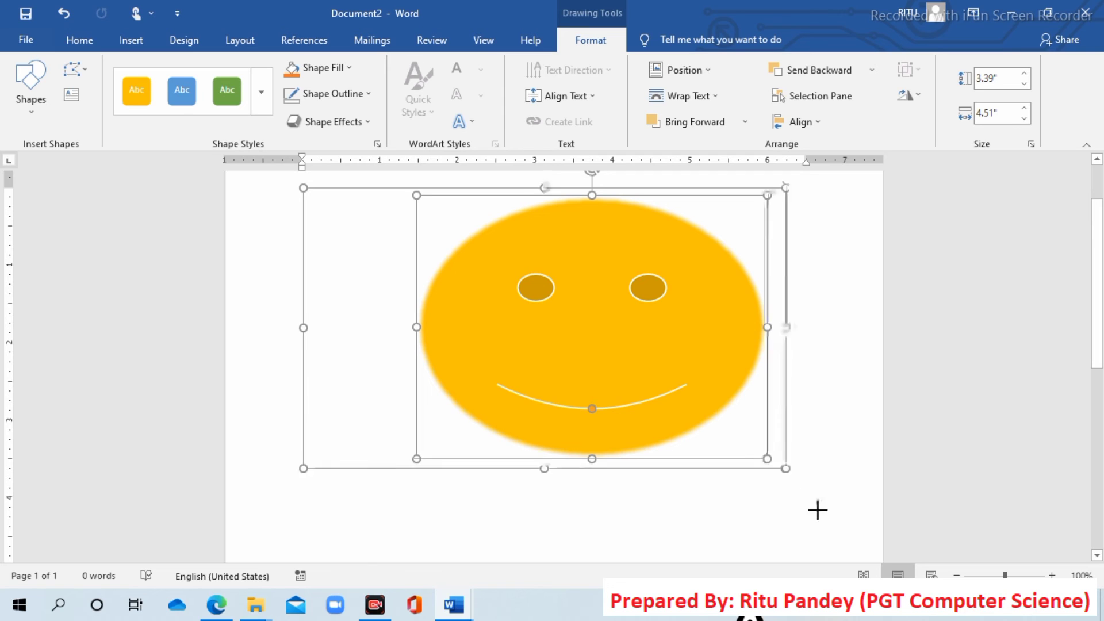
{"action": "left_click_drag", "start_coordinate": [768, 458], "coordinate": [850, 530]}
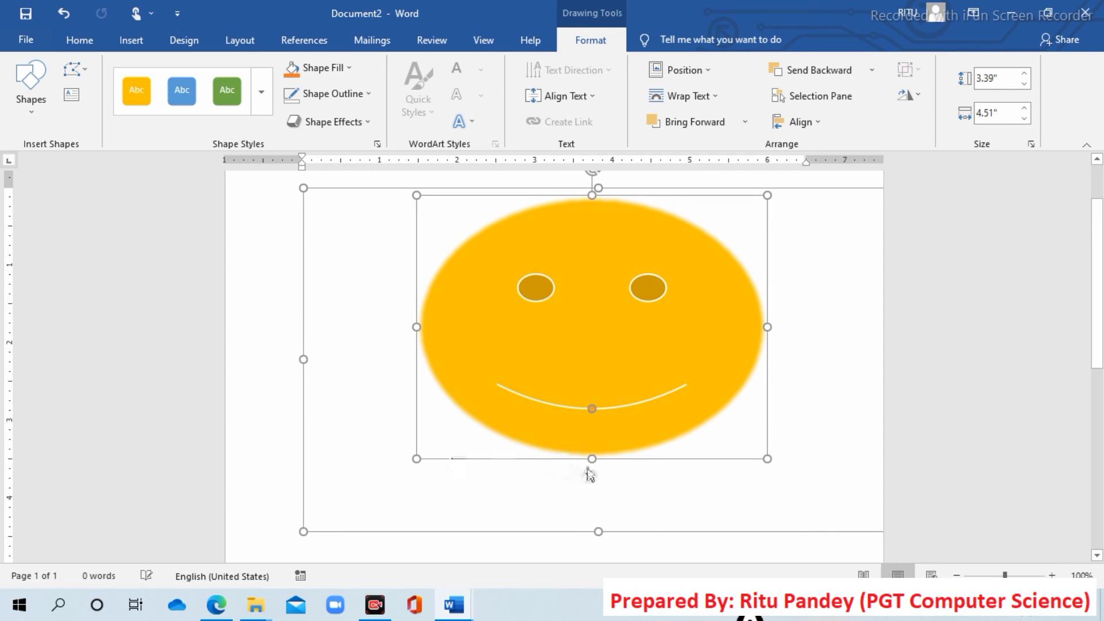
{"action": "left_click_drag", "start_coordinate": [416, 458], "coordinate": [404, 498]}
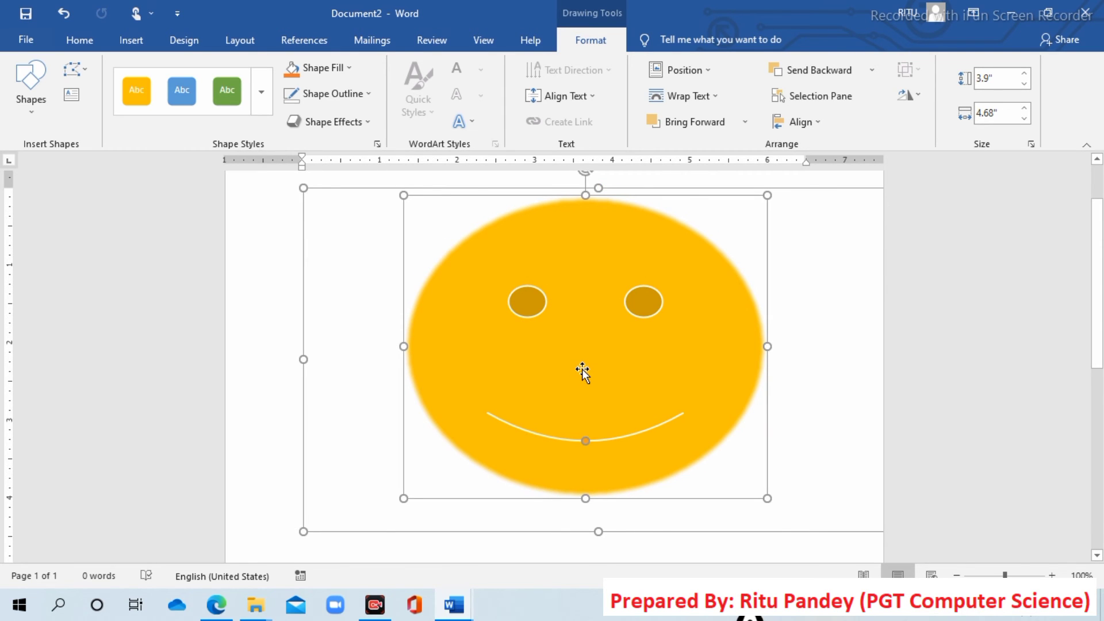
Step: Add the long 'Hiii…' greeting as text inside the smiley face
{"action": "right_click", "coordinate": [584, 372]}
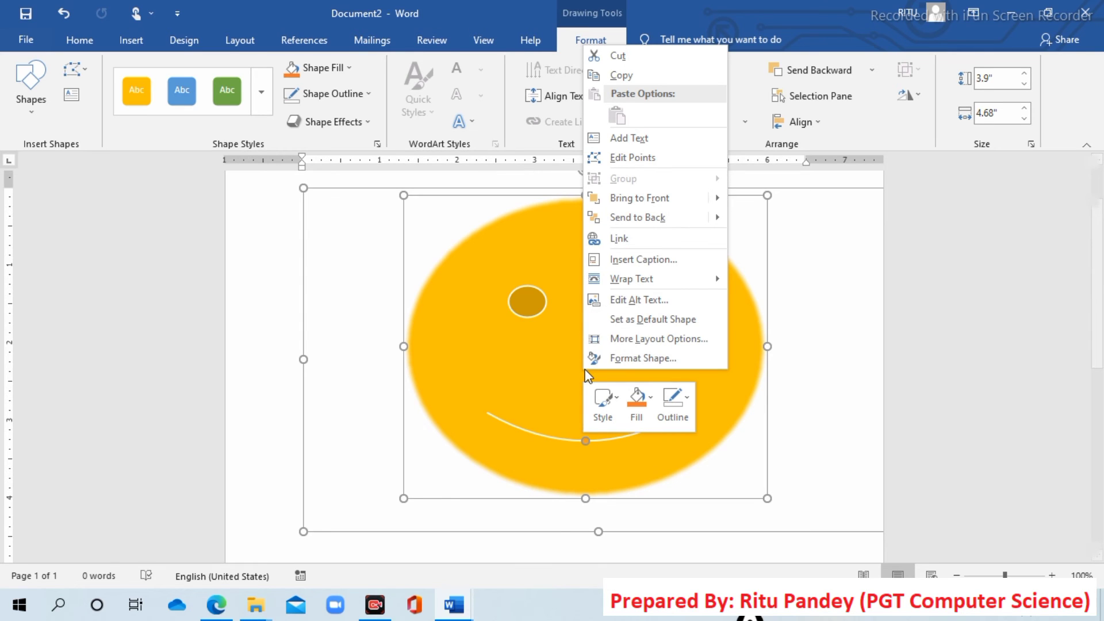
{"action": "left_click", "coordinate": [633, 138]}
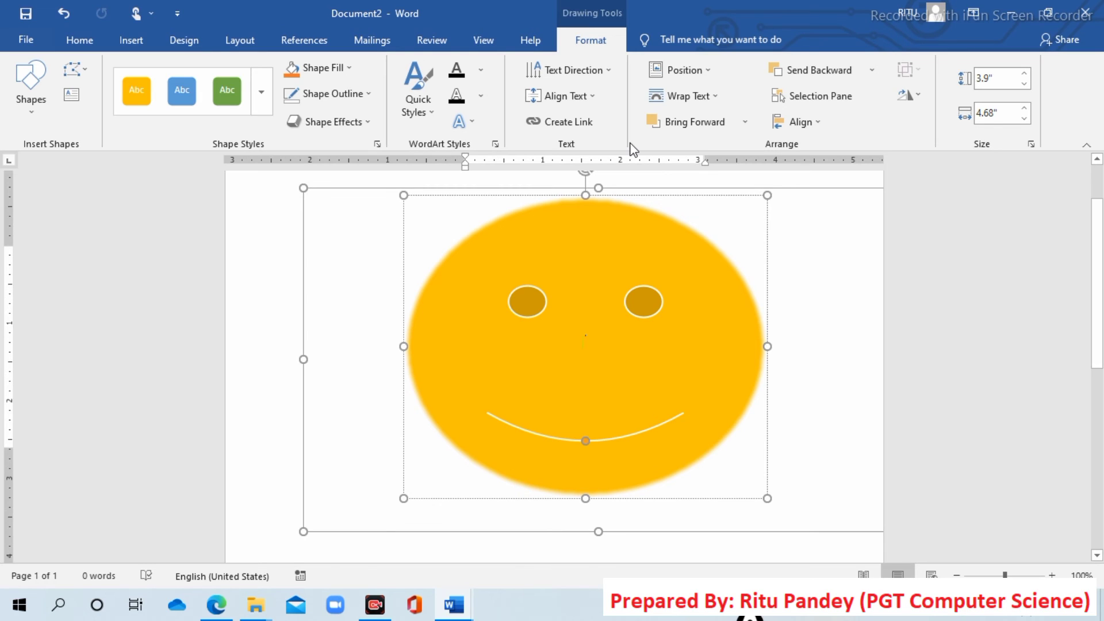
{"action": "type", "text": "o"}
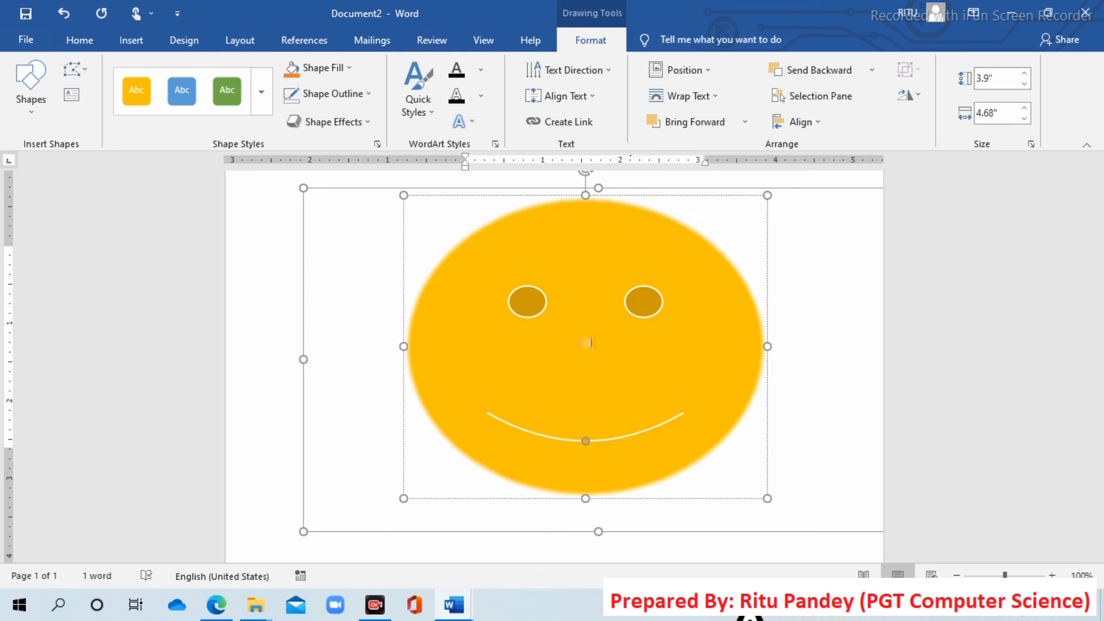
{"action": "type", "text": "iiiiiiiiiiiiiiiiiiii"}
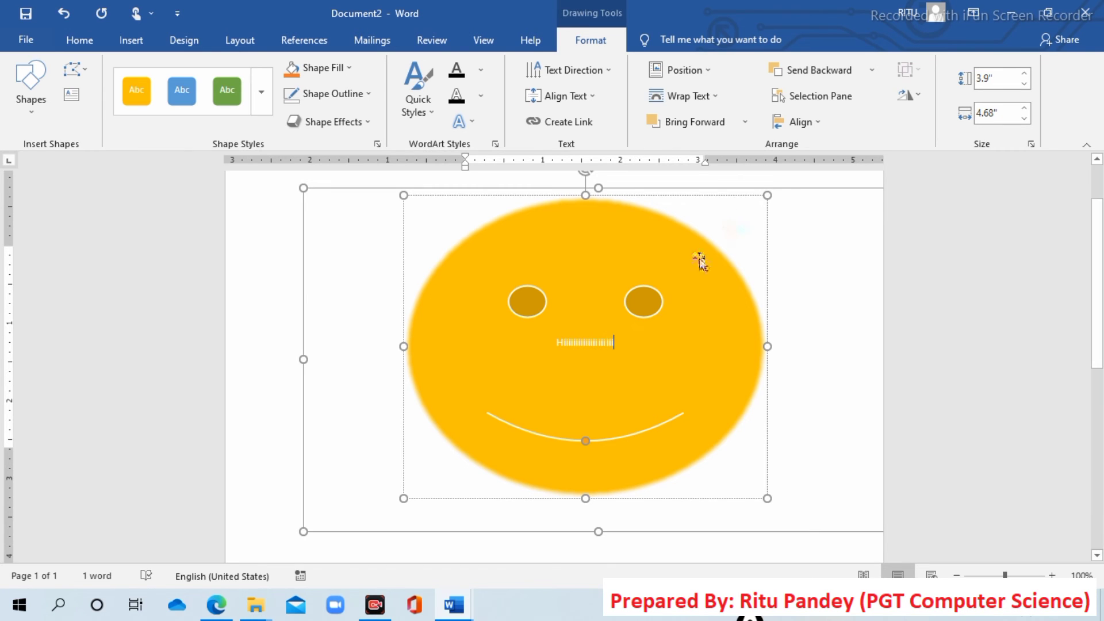
Step: Set the greeting text inside the smiley to font size 24
{"action": "left_click", "coordinate": [69, 51]}
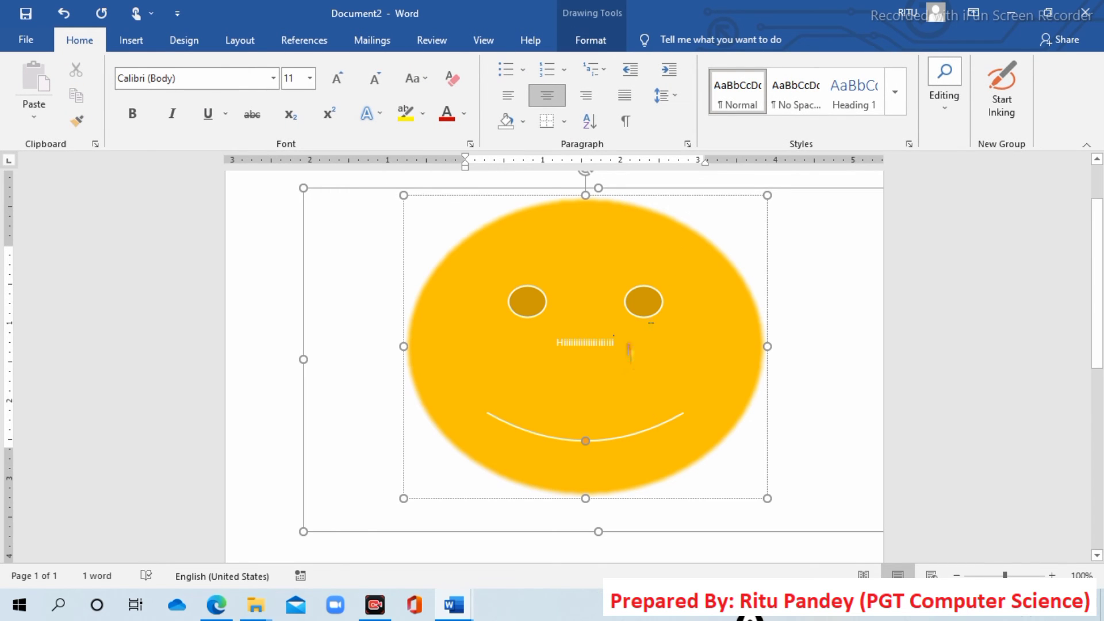
{"action": "left_click_drag", "start_coordinate": [624, 343], "coordinate": [555, 345]}
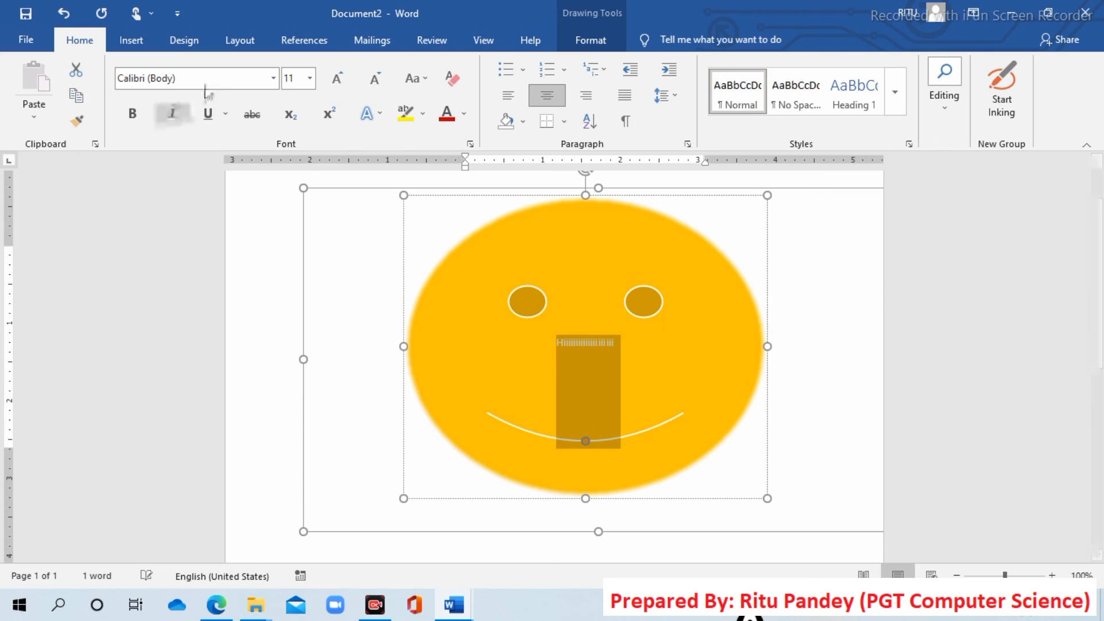
{"action": "left_click", "coordinate": [310, 79]}
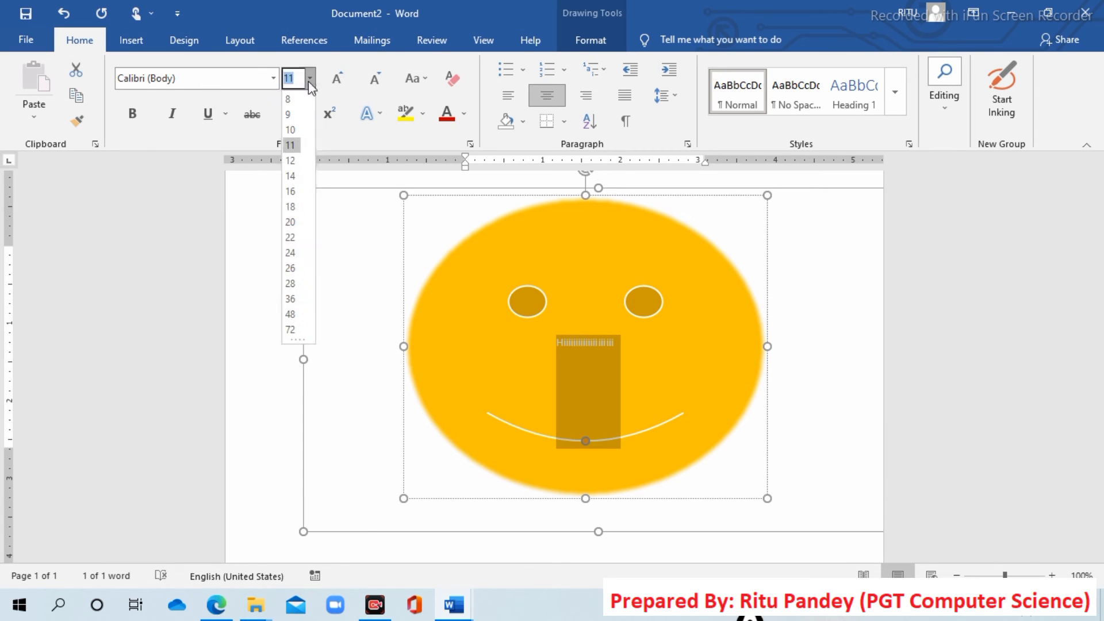
{"action": "left_click", "coordinate": [292, 253]}
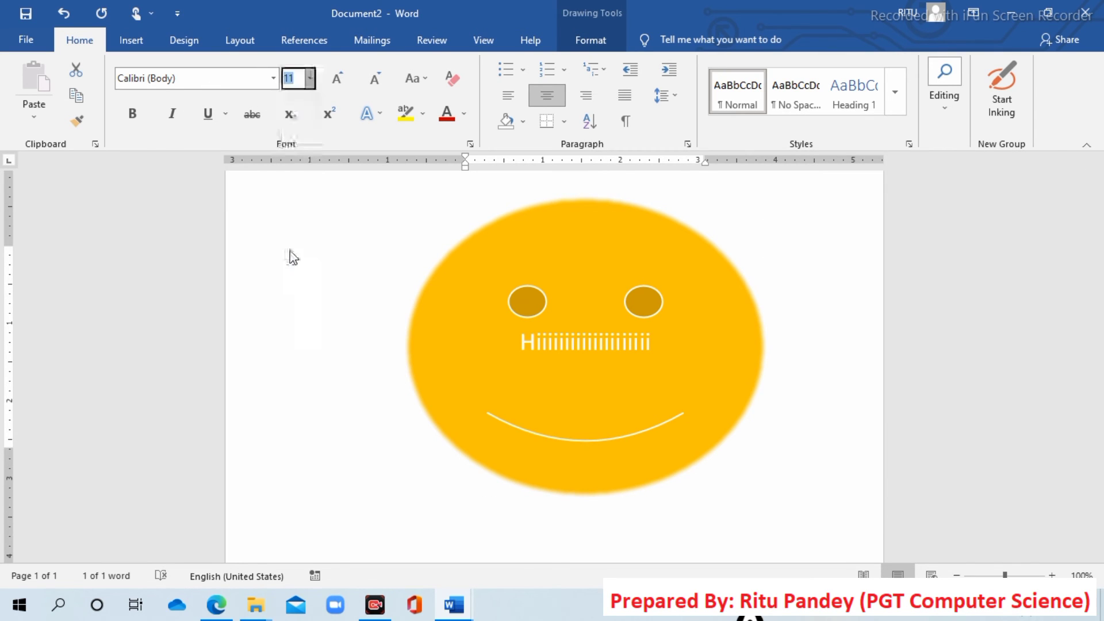
{"action": "left_click", "coordinate": [863, 406]}
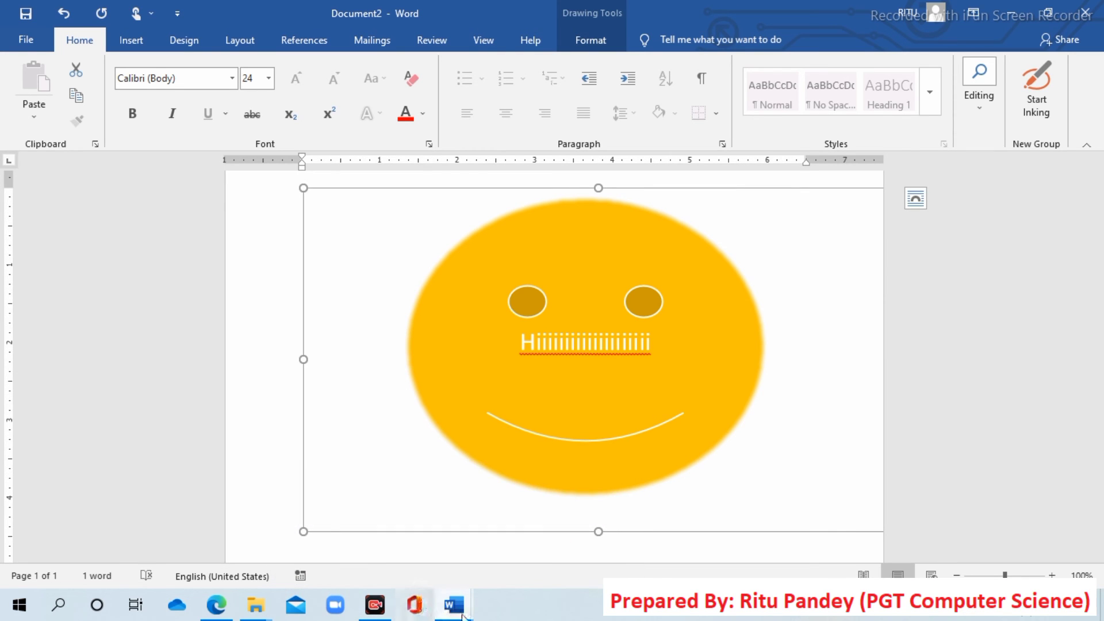
Step: Go to the INSERTING PICTURES section of the insert-picture-shapes lesson document
{"action": "left_click", "coordinate": [368, 520]}
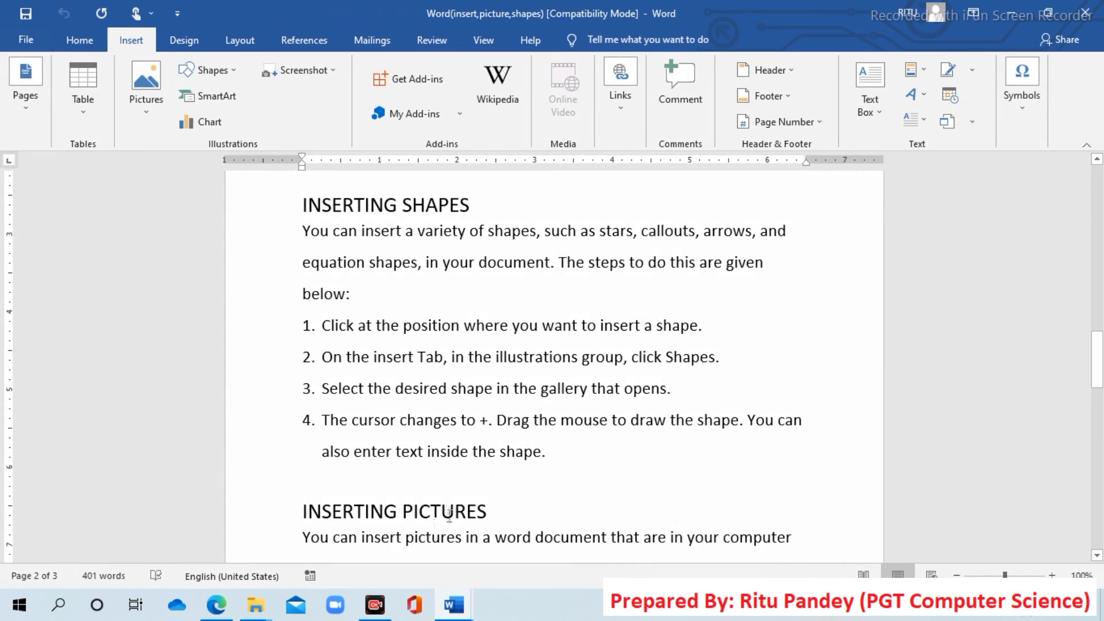
{"action": "left_click", "coordinate": [493, 506]}
{"action": "key", "text": "Down"}
{"action": "key", "text": "Down"}
{"action": "key", "text": "Down"}
{"action": "key", "text": "Down"}
{"action": "key", "text": "Down"}
{"action": "key", "text": "Down"}
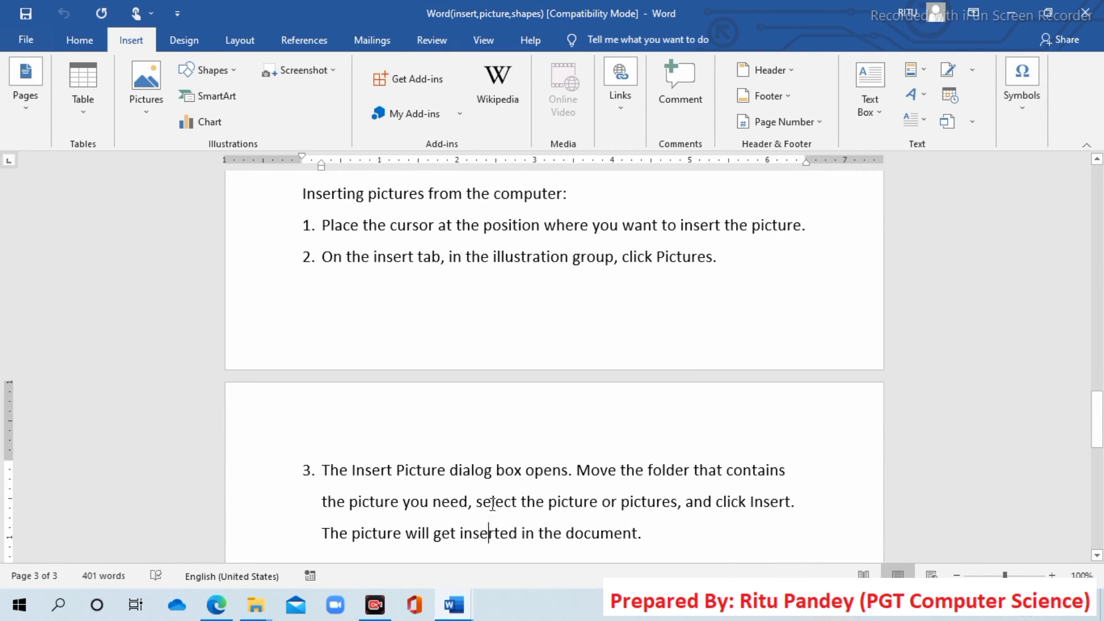
{"action": "key", "text": "Up"}
{"action": "key", "text": "Up"}
{"action": "key", "text": "Up"}
{"action": "key", "text": "Up"}
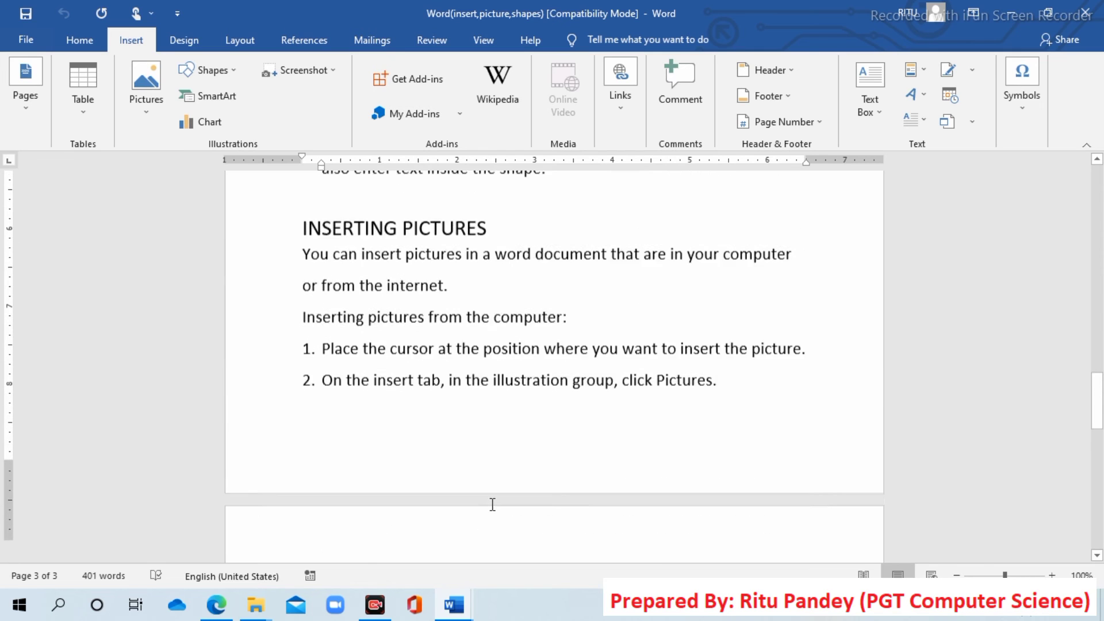
{"action": "key", "text": "Down"}
{"action": "key", "text": "Down"}
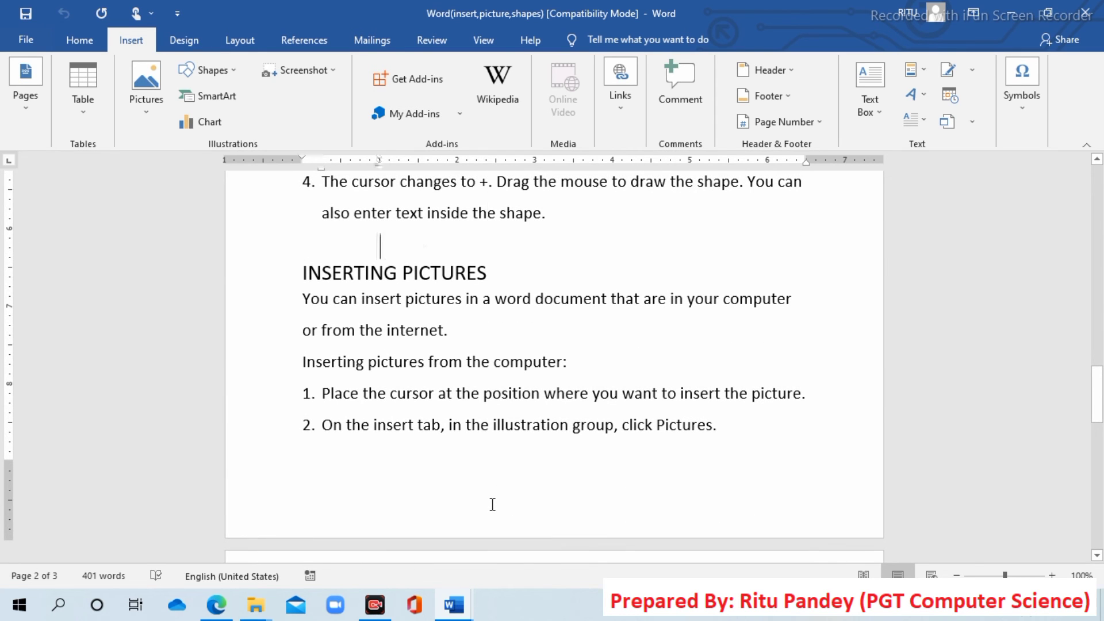
{"action": "key", "text": "Down"}
{"action": "key", "text": "Down"}
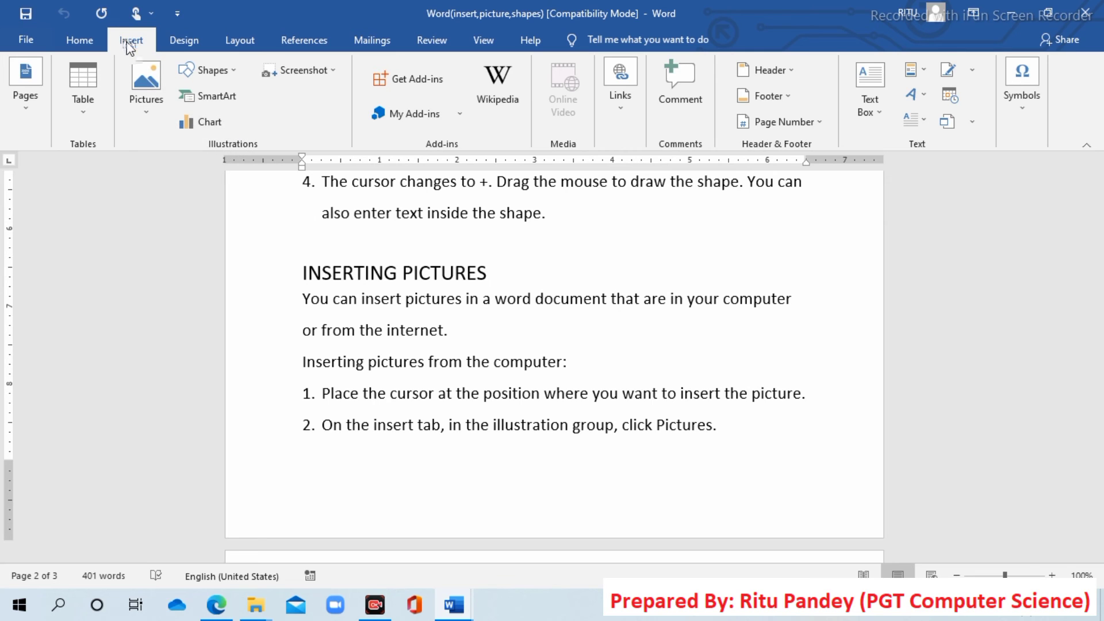
Step: Check the Insert Pictures source choices, then close them
{"action": "left_click", "coordinate": [140, 112]}
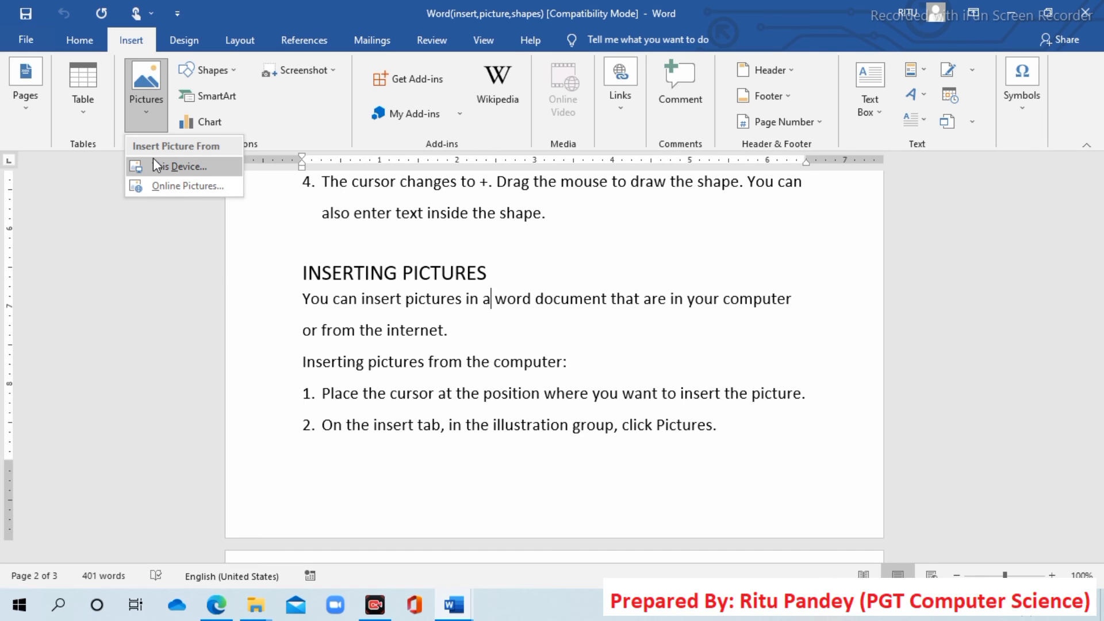
{"action": "left_click", "coordinate": [729, 486]}
{"action": "key", "text": "Down"}
{"action": "key", "text": "Down"}
{"action": "key", "text": "Down"}
{"action": "key", "text": "Down"}
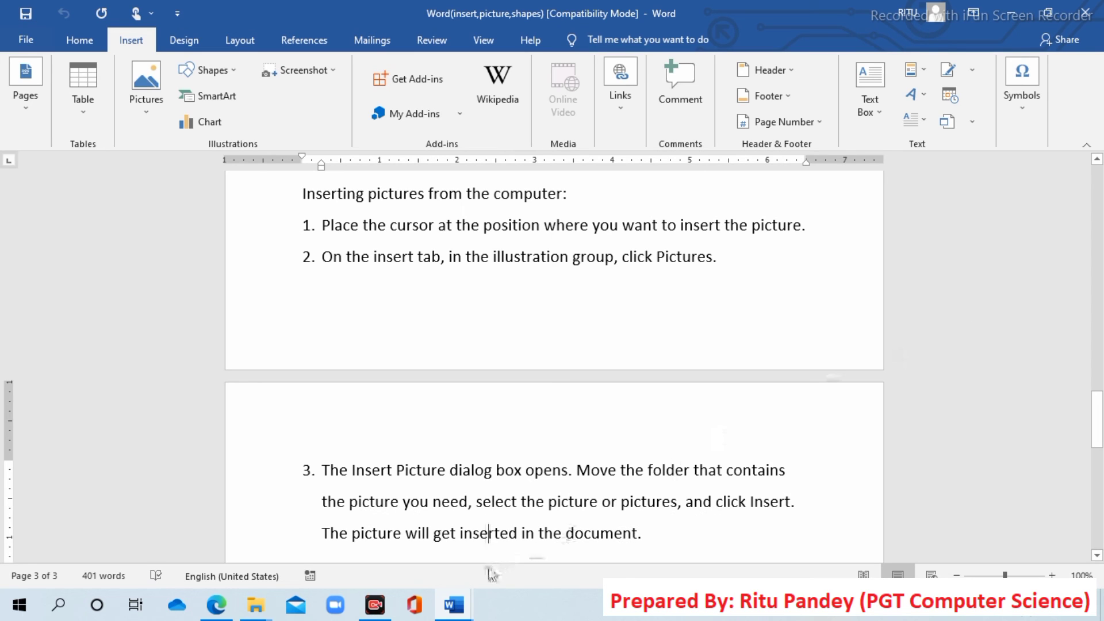
{"action": "mouse_move", "coordinate": [454, 605]}
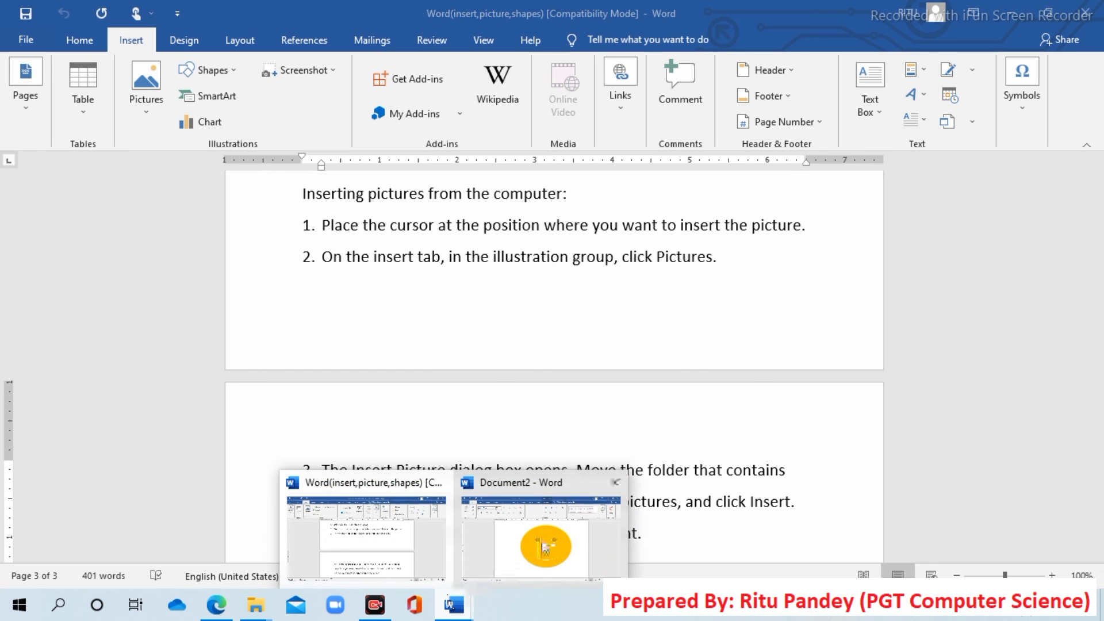
Step: Back in the smiley document, open Insert > Pictures > This Device
{"action": "left_click", "coordinate": [545, 546]}
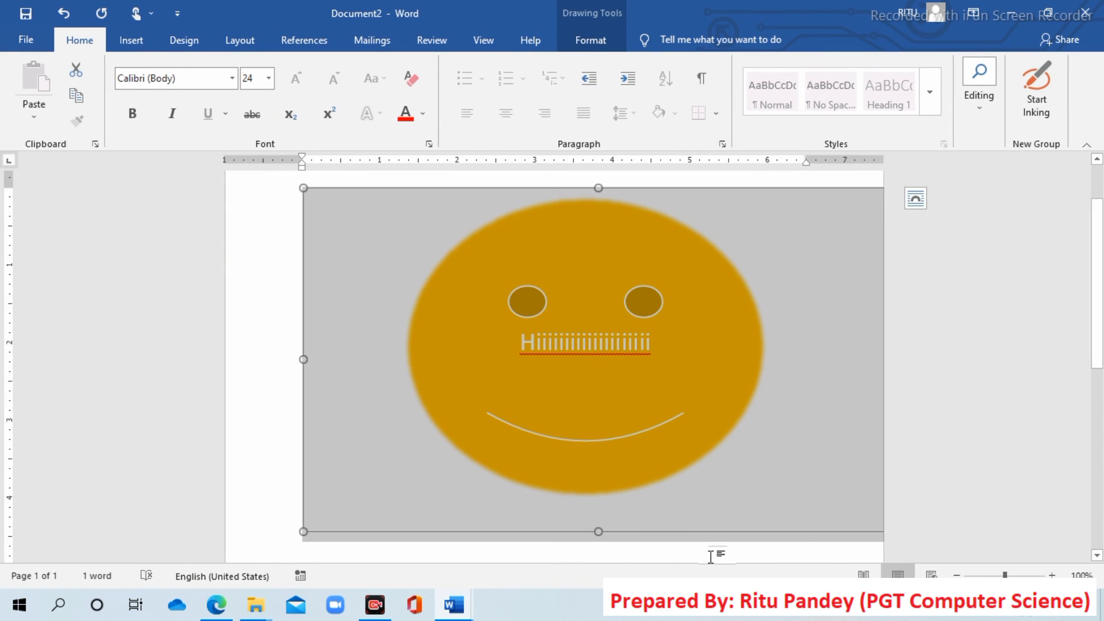
{"action": "left_click", "coordinate": [686, 561]}
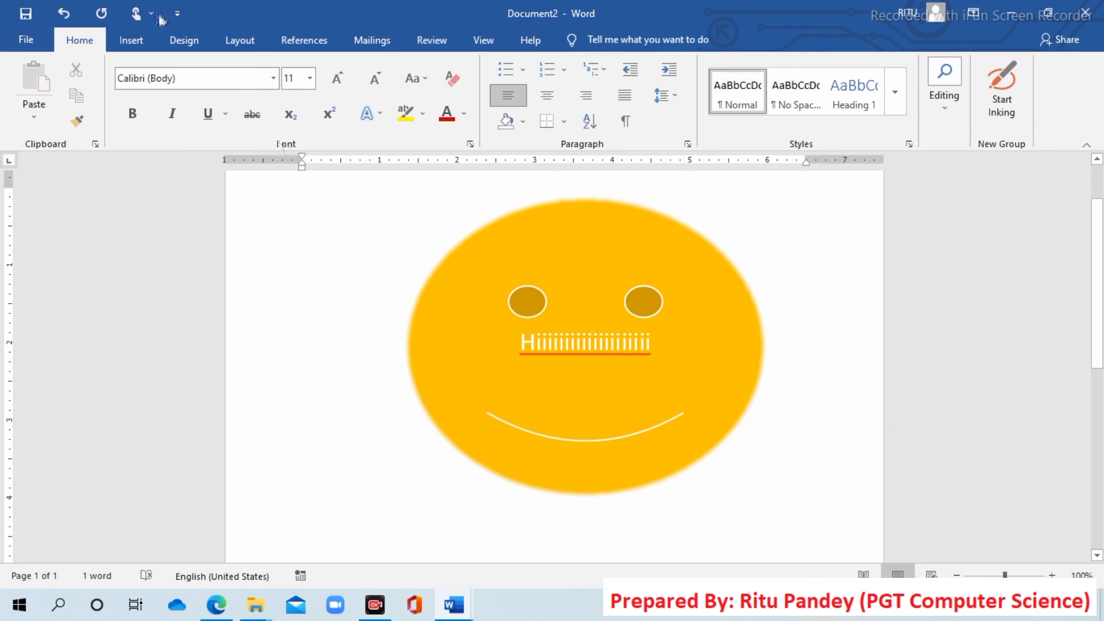
{"action": "left_click", "coordinate": [129, 45]}
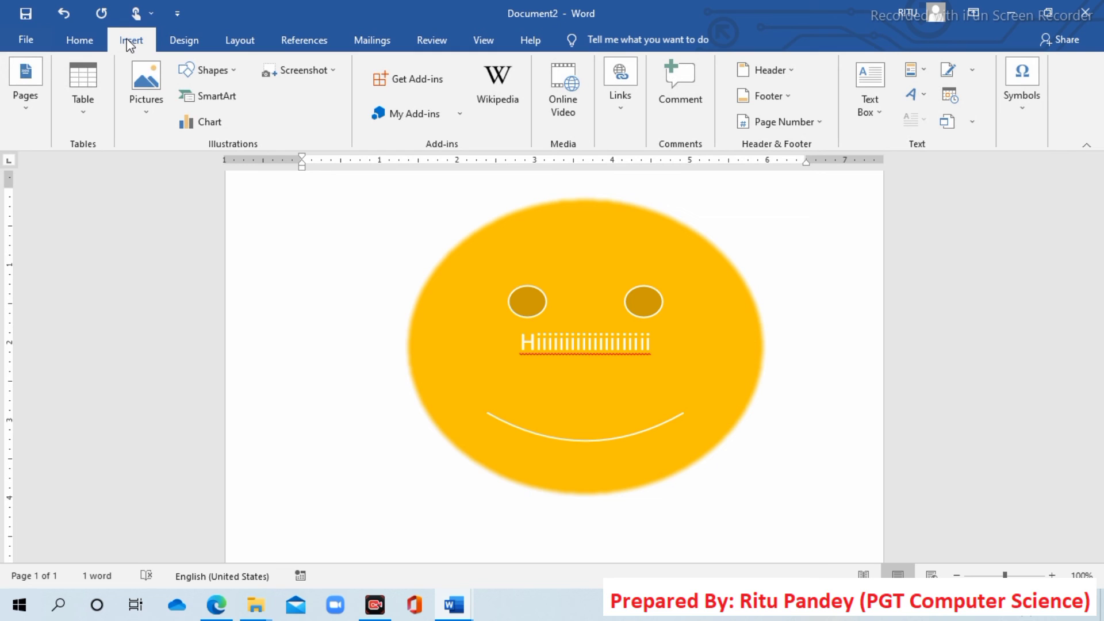
{"action": "left_click", "coordinate": [148, 112]}
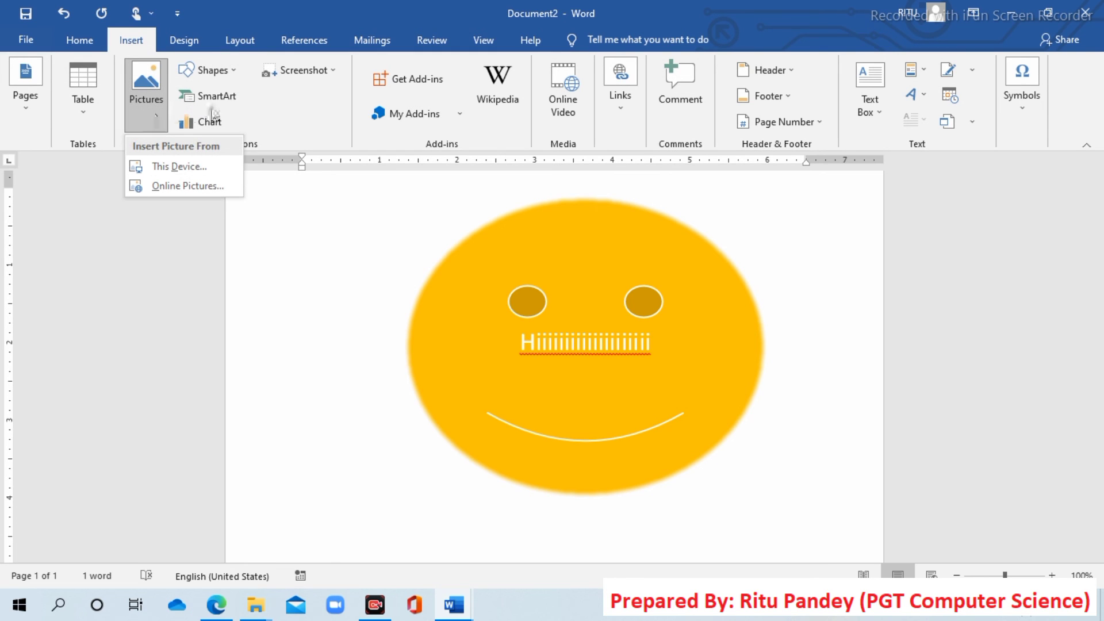
{"action": "left_click", "coordinate": [277, 131]}
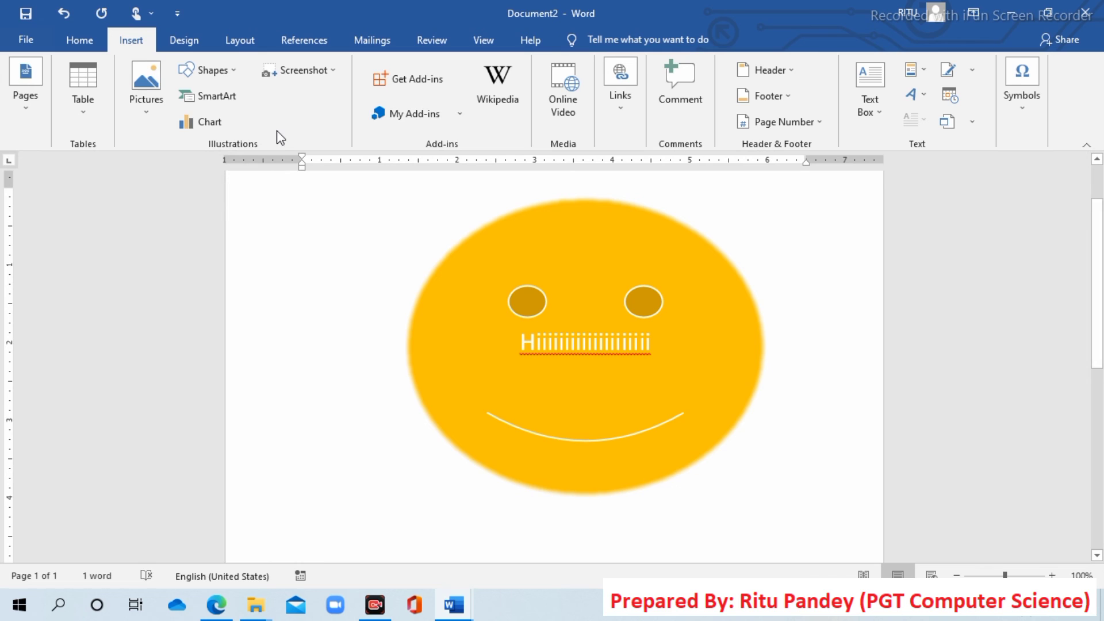
{"action": "left_click", "coordinate": [148, 119]}
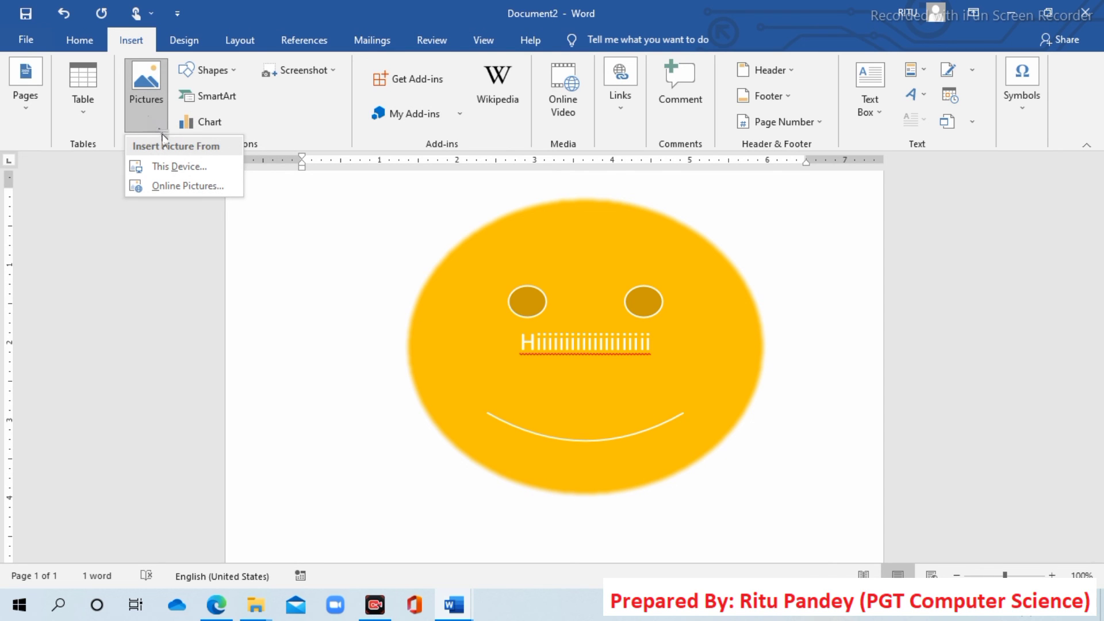
{"action": "left_click", "coordinate": [169, 168]}
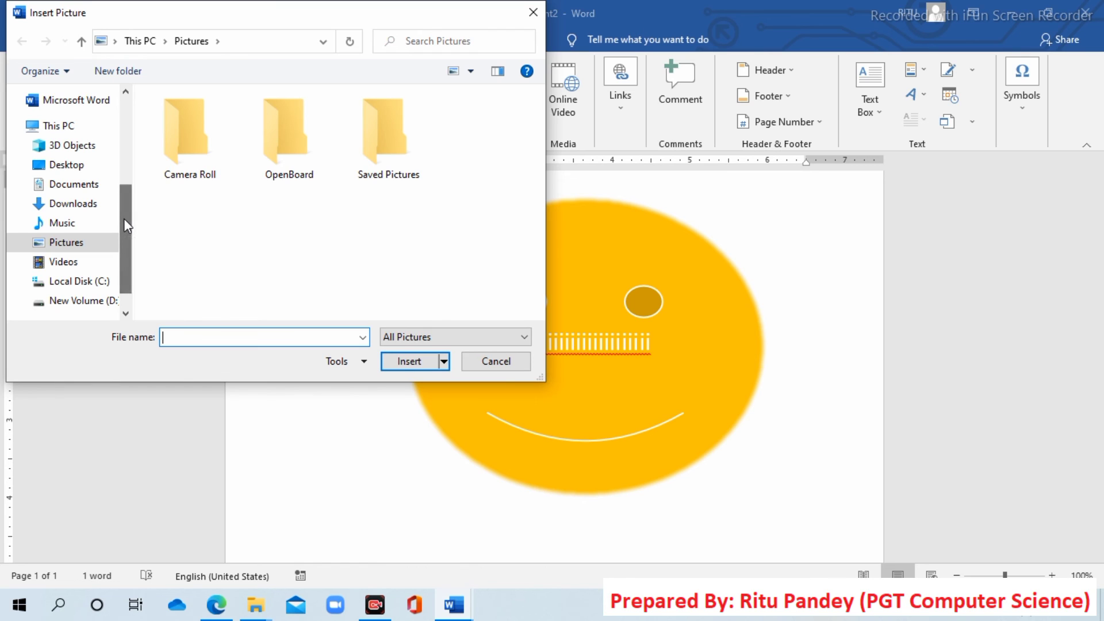
Step: Insert the 185958-social-media-icons picture and the Concept-of-Cloud diagram from the Desktop
{"action": "left_click_drag", "start_coordinate": [126, 226], "coordinate": [113, 123]}
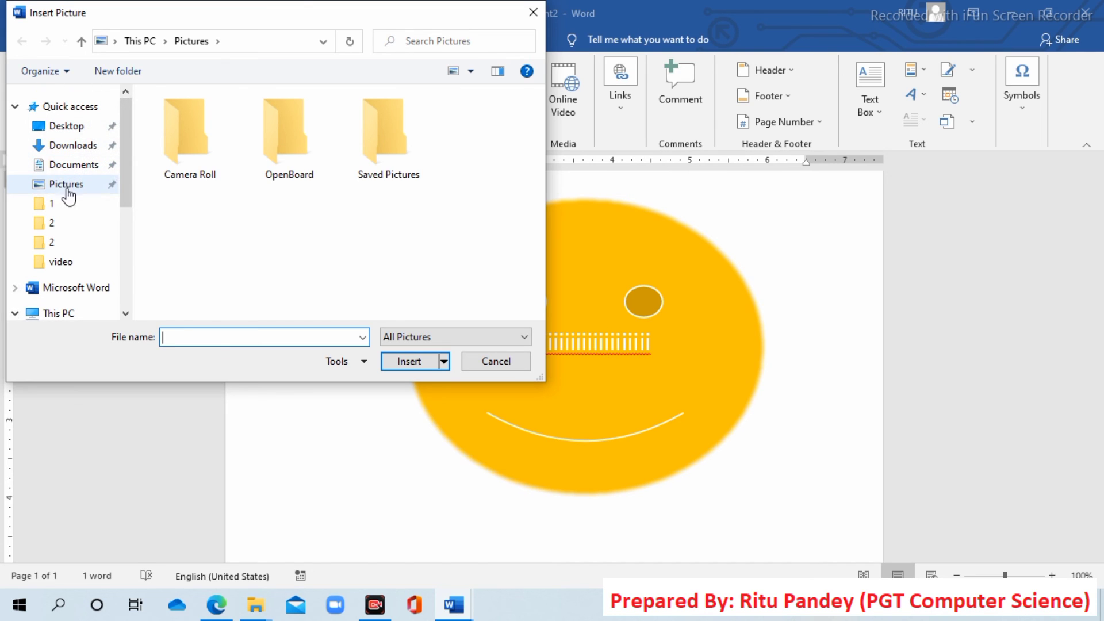
{"action": "left_click", "coordinate": [66, 126]}
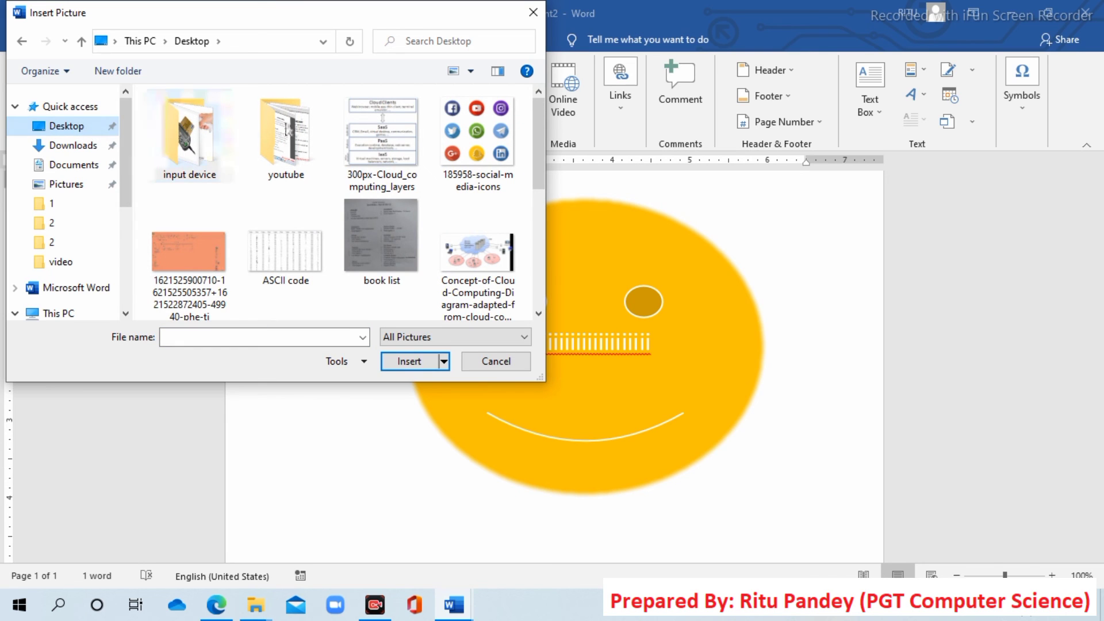
{"action": "left_click", "coordinate": [468, 167]}
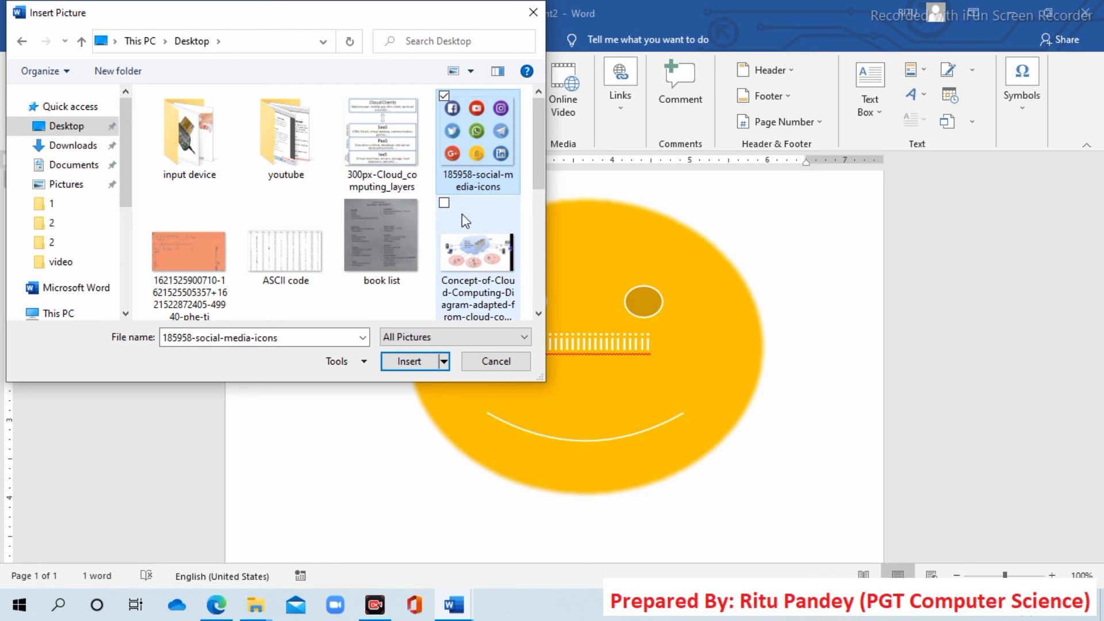
{"action": "mouse_move", "coordinate": [478, 251]}
{"action": "left_click", "coordinate": [445, 208]}
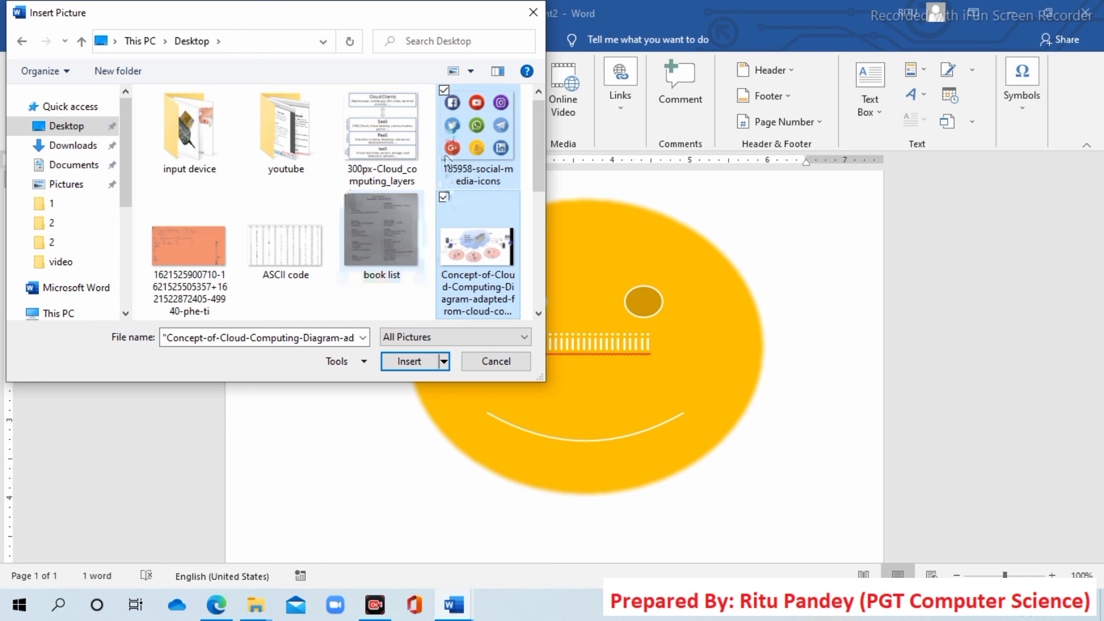
{"action": "left_click", "coordinate": [409, 361]}
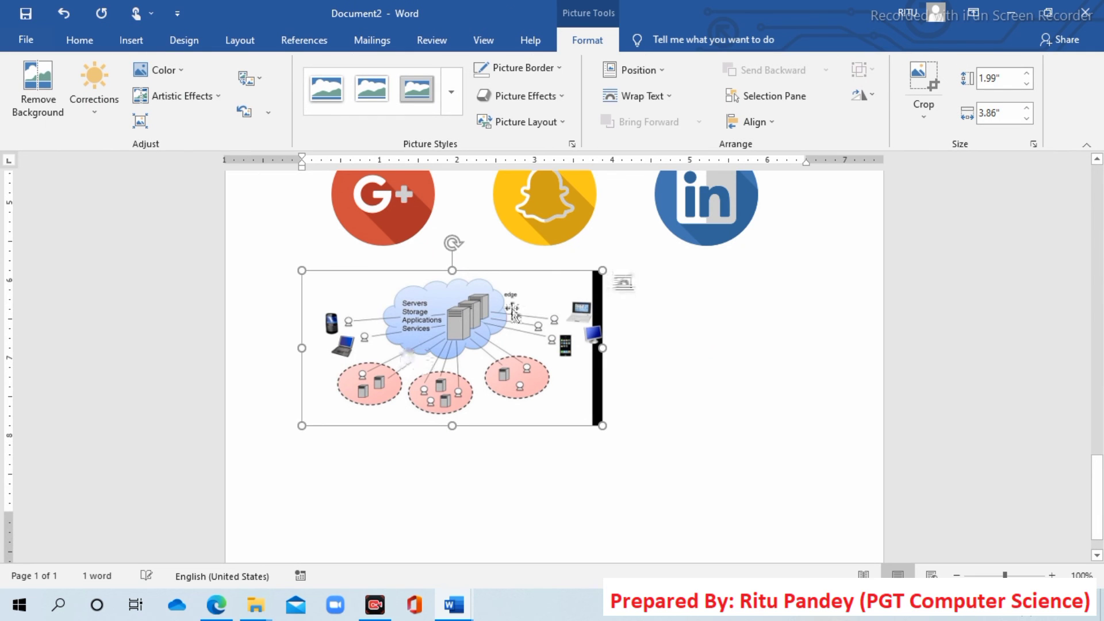
Step: Shrink the social-media icons picture to 3.57 × 3.8 inches using its corner handle
{"action": "mouse_move", "coordinate": [1098, 497]}
{"action": "left_mouse_down"}
{"action": "mouse_move", "coordinate": [1097, 386]}
{"action": "mouse_move", "coordinate": [1097, 444]}
{"action": "left_mouse_up"}
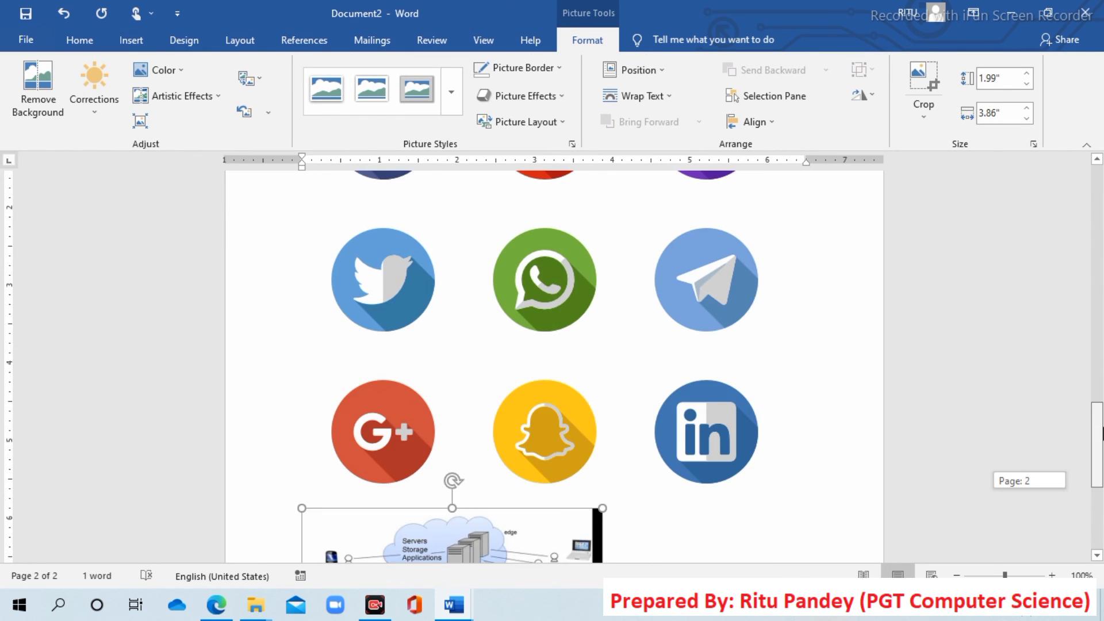
{"action": "left_click", "coordinate": [689, 340]}
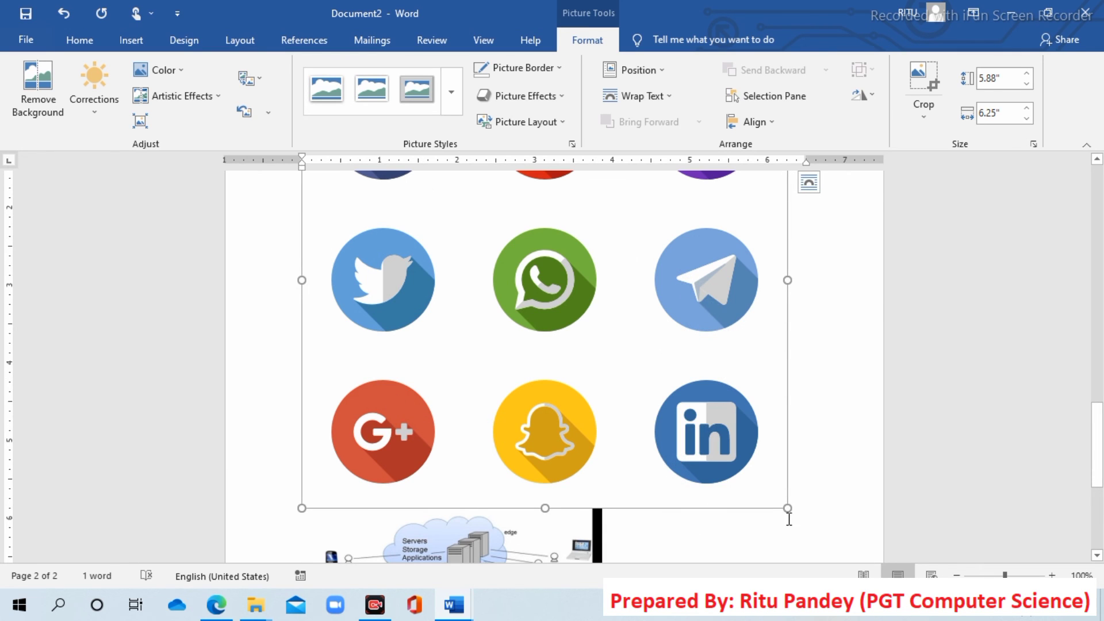
{"action": "left_click_drag", "start_coordinate": [788, 508], "coordinate": [567, 328]}
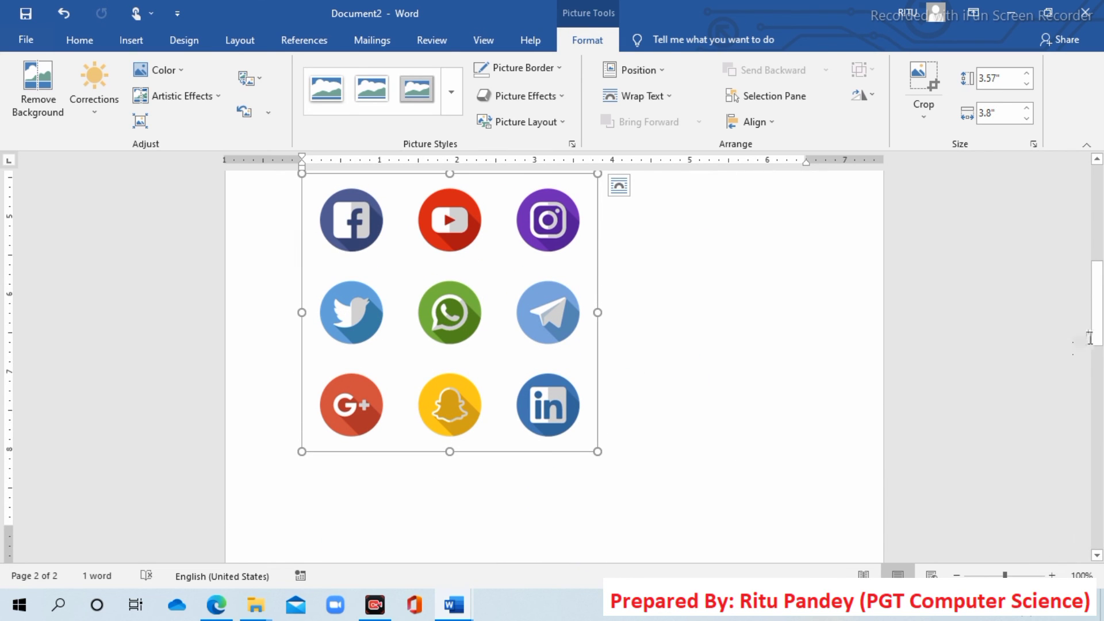
{"action": "left_click_drag", "start_coordinate": [1097, 332], "coordinate": [1097, 415]}
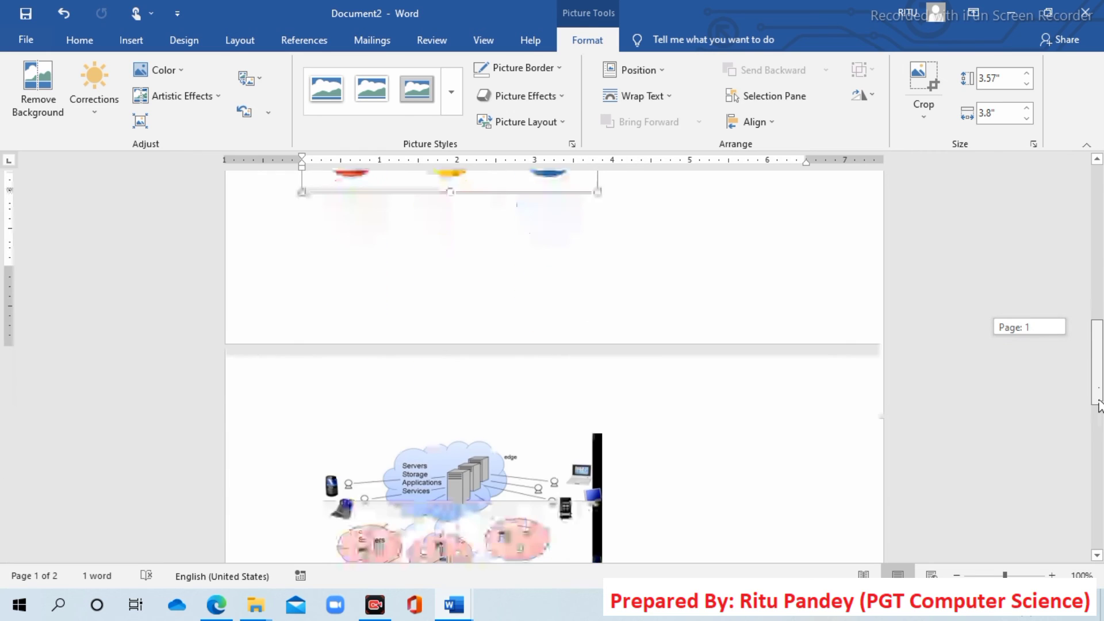
{"action": "left_click", "coordinate": [533, 388]}
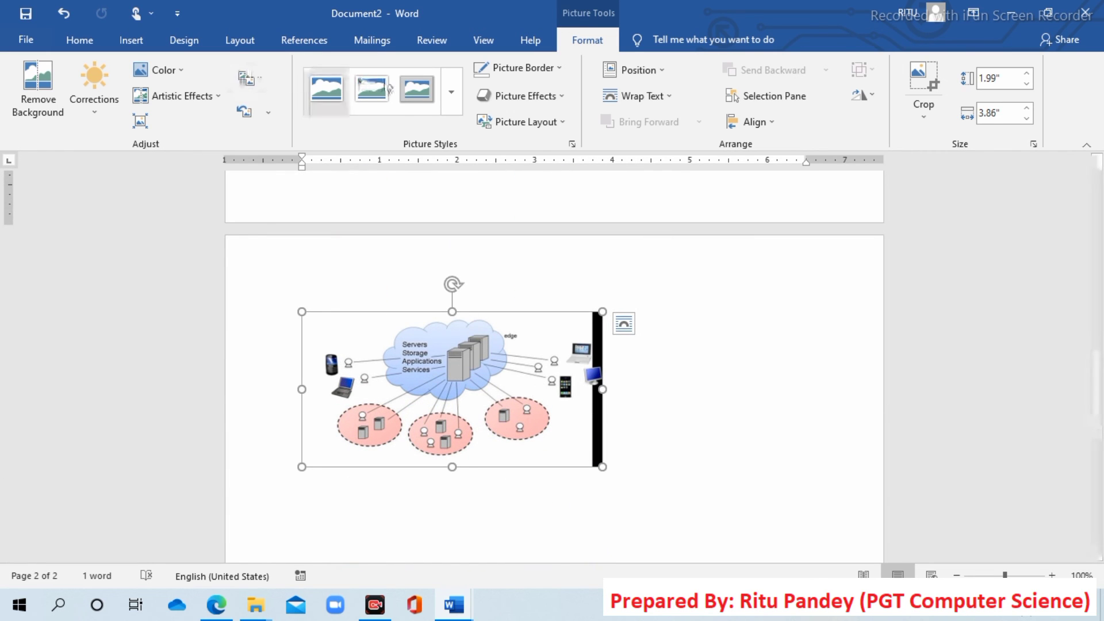
Step: Apply the thick black frame with reflection style to the cloud diagram, then return to the lesson document
{"action": "left_click", "coordinate": [452, 105]}
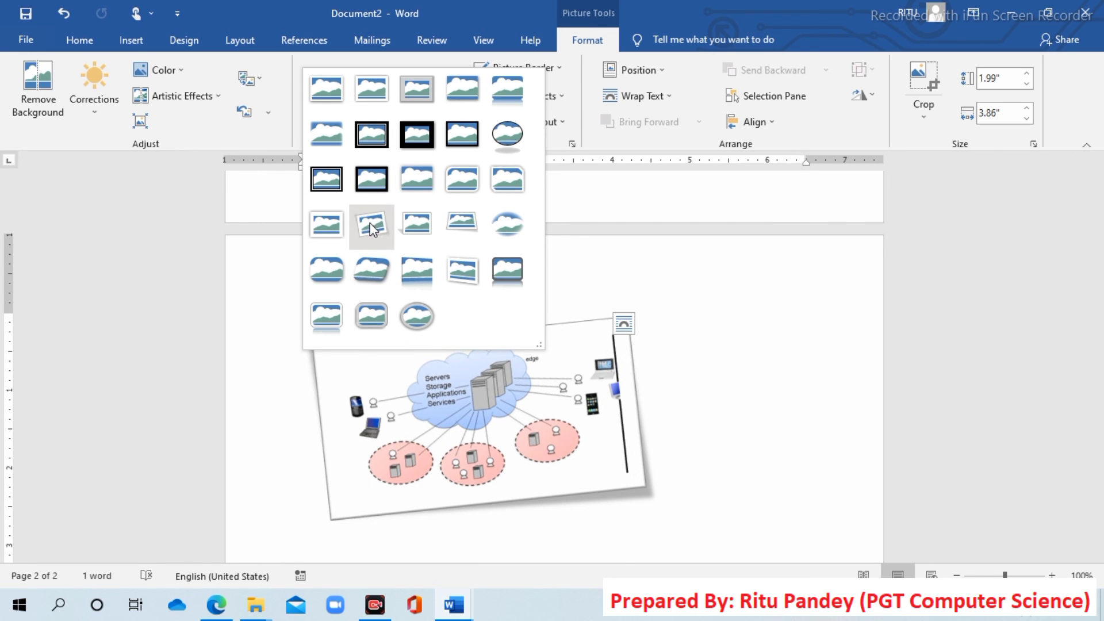
{"action": "left_click", "coordinate": [513, 269]}
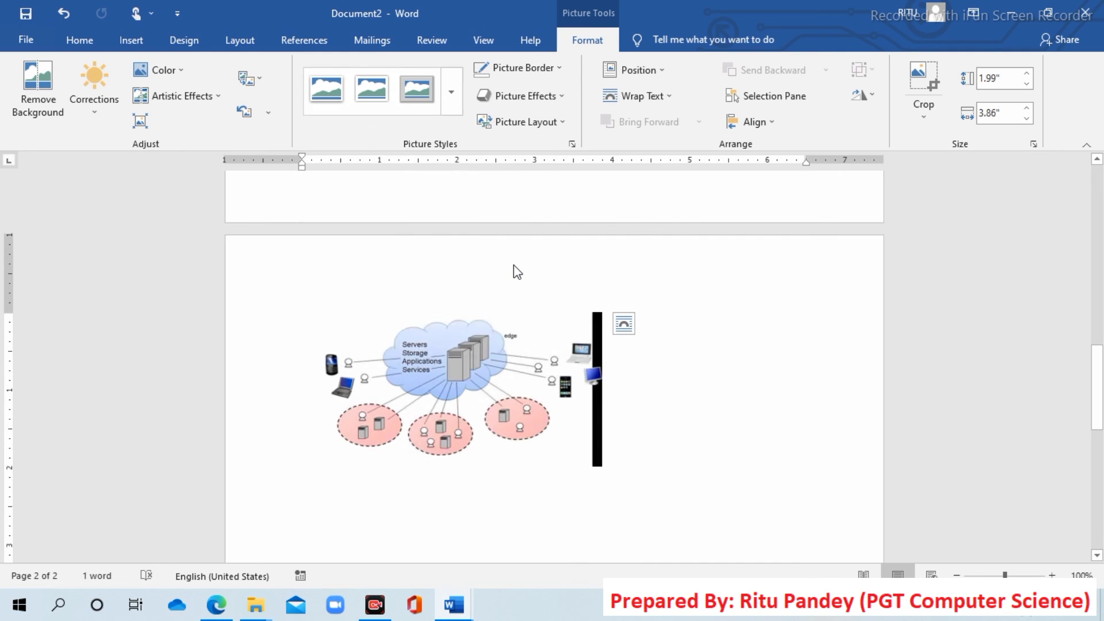
{"action": "mouse_move", "coordinate": [1097, 388]}
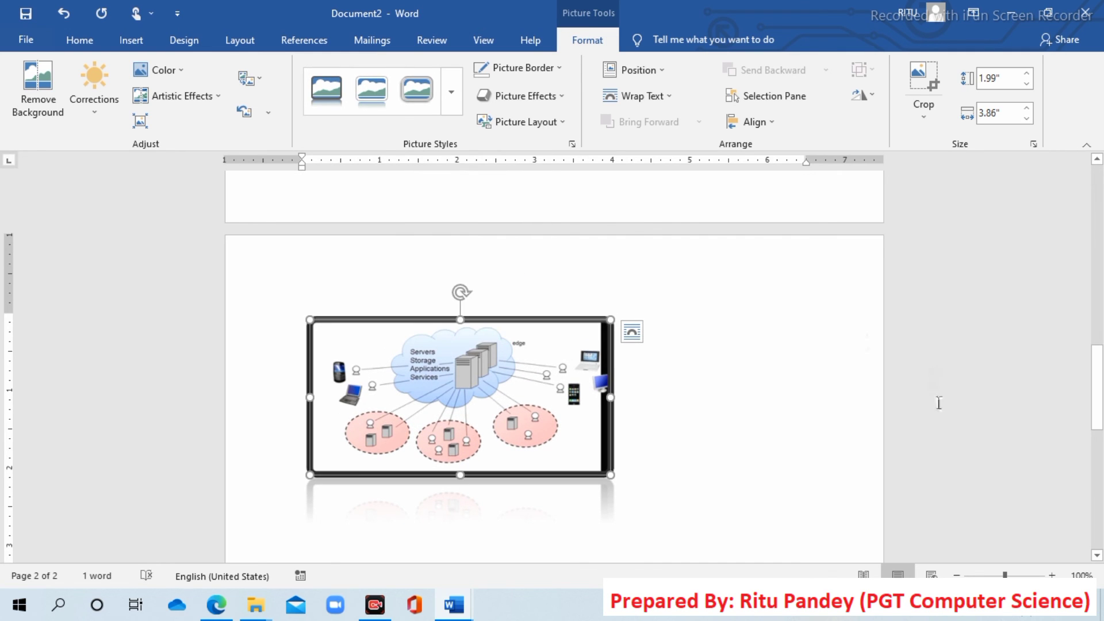
{"action": "left_click", "coordinate": [716, 455]}
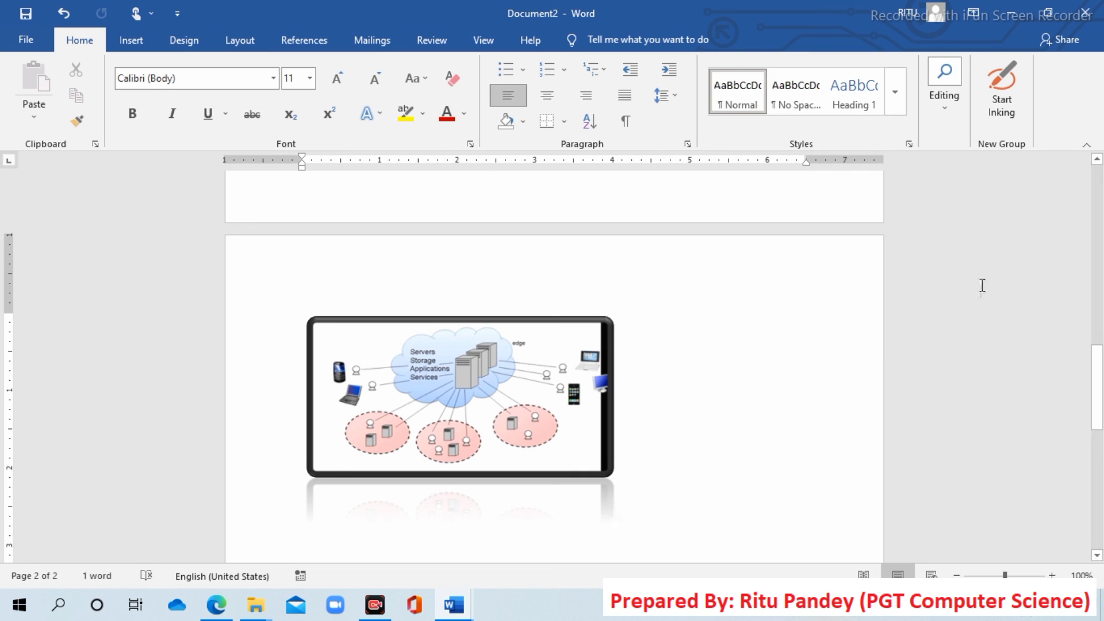
{"action": "left_click_drag", "start_coordinate": [1100, 352], "coordinate": [1100, 371]}
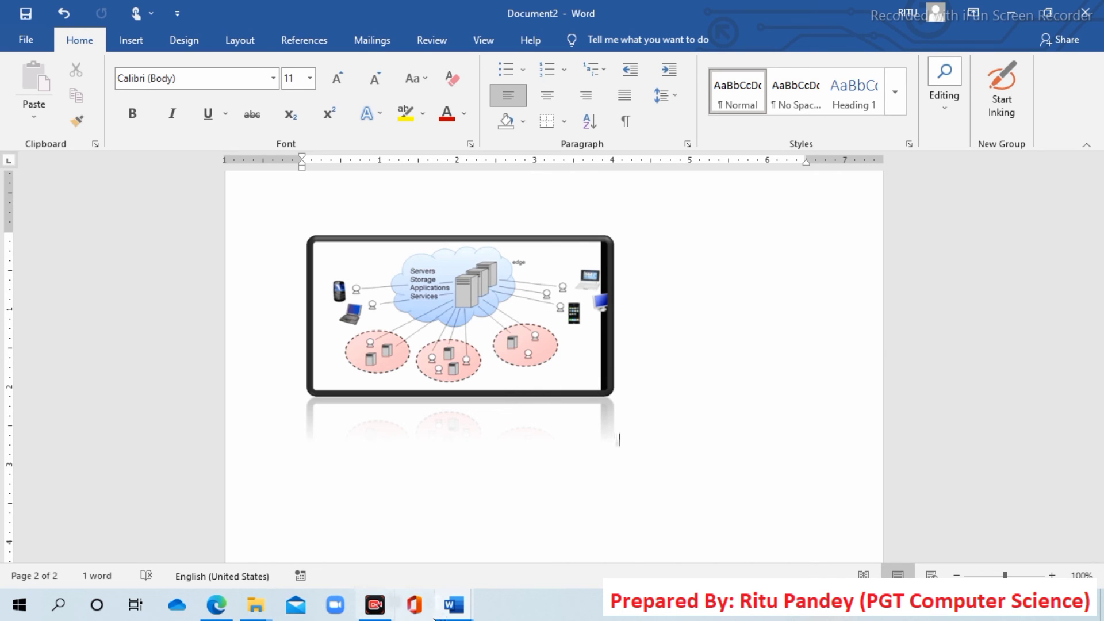
{"action": "mouse_move", "coordinate": [454, 605]}
{"action": "left_click", "coordinate": [381, 568]}
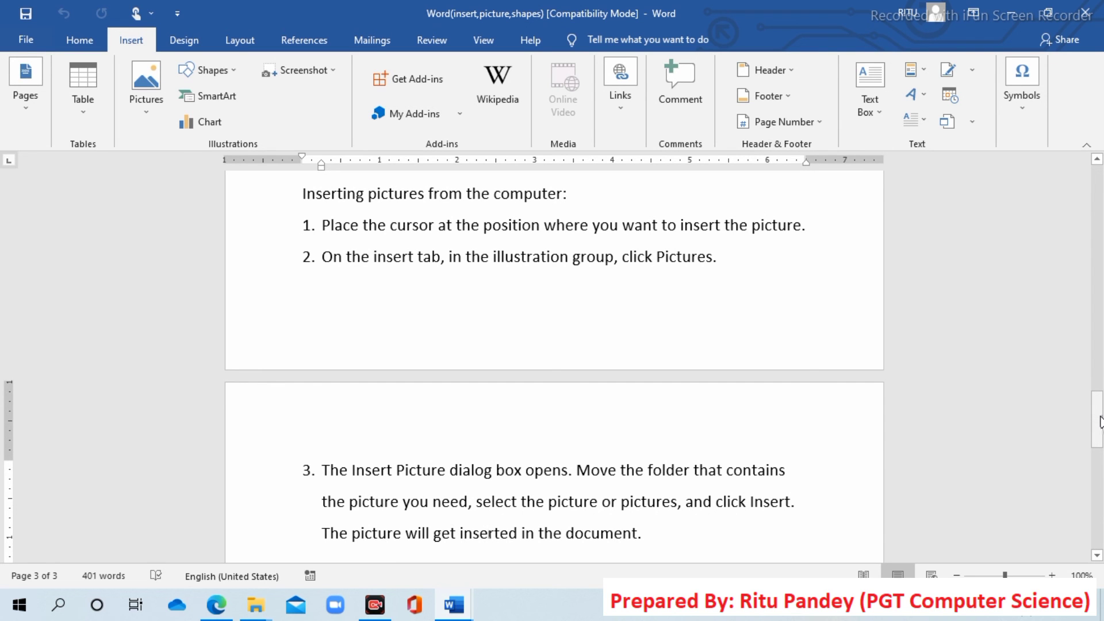
{"action": "mouse_move", "coordinate": [1101, 422]}
{"action": "left_mouse_down"}
{"action": "mouse_move", "coordinate": [1101, 447]}
{"action": "mouse_move", "coordinate": [1102, 190]}
{"action": "left_mouse_up"}
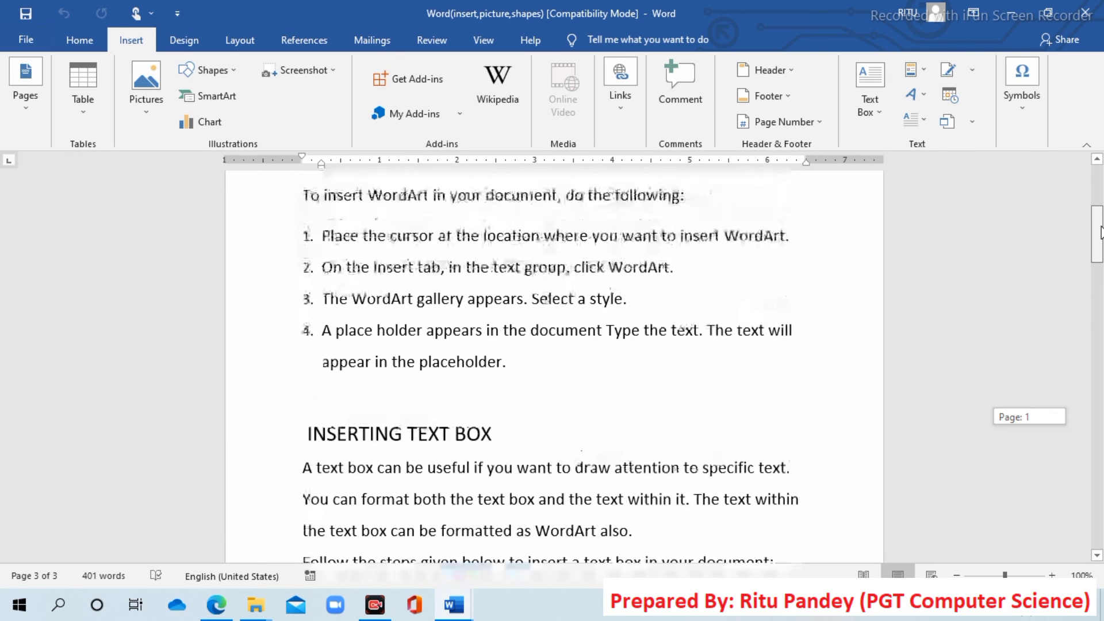